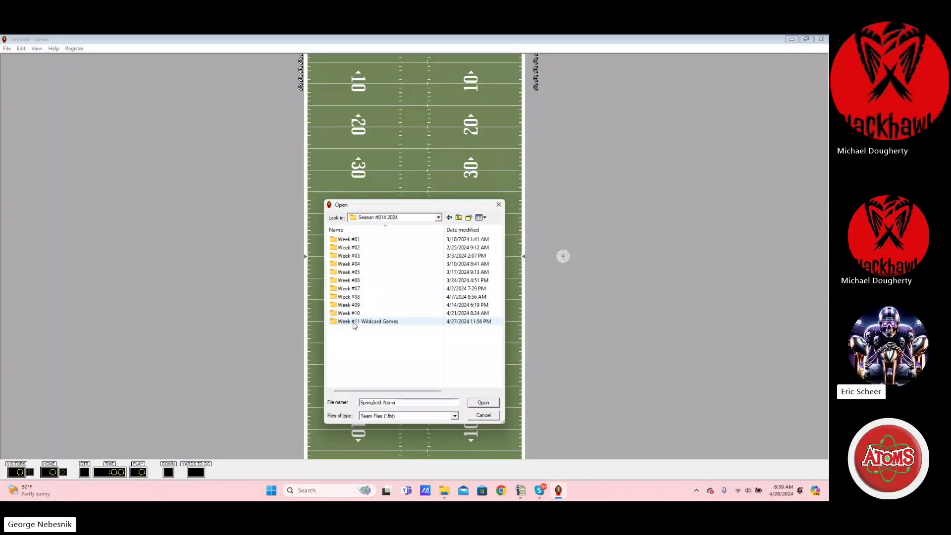
# Step: Load Springfield Atoms and its Springfield 14 wildcard playbook as the visiting team
pyautogui.doubleClick(368, 316)
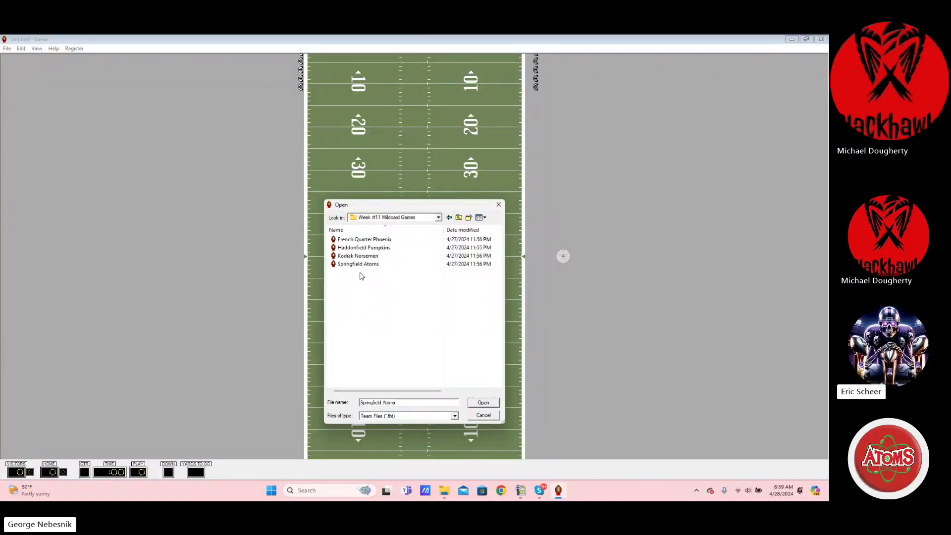
pyautogui.doubleClick(359, 263)
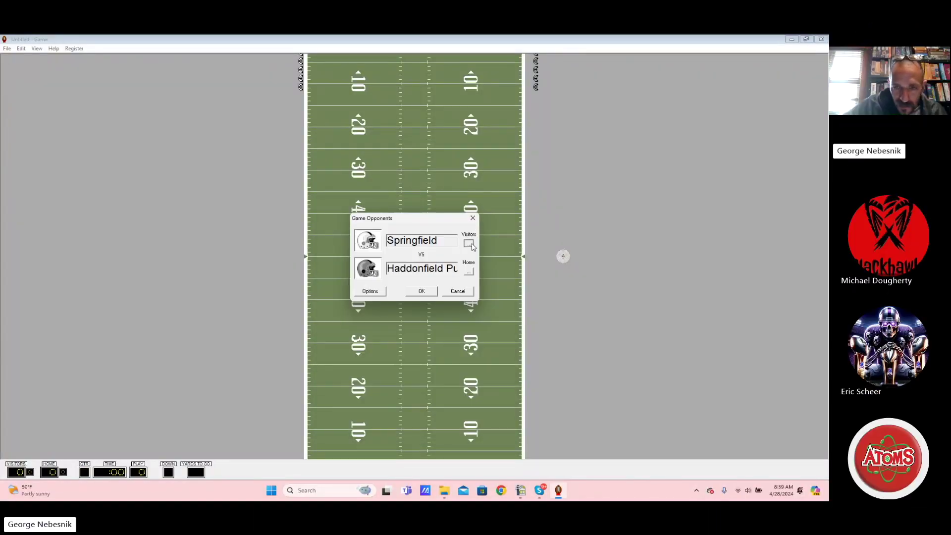
pyautogui.click(471, 245)
pyautogui.click(521, 256)
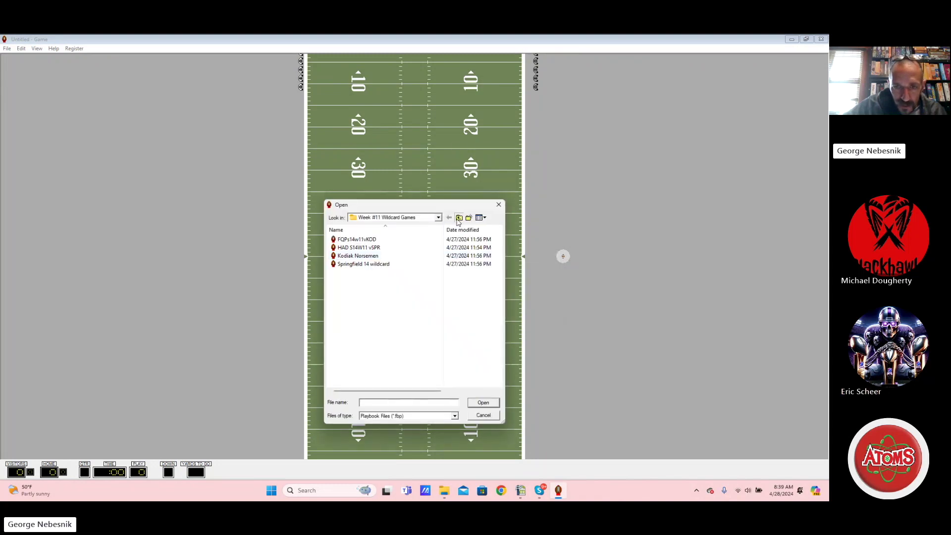
pyautogui.click(458, 219)
pyautogui.doubleClick(368, 321)
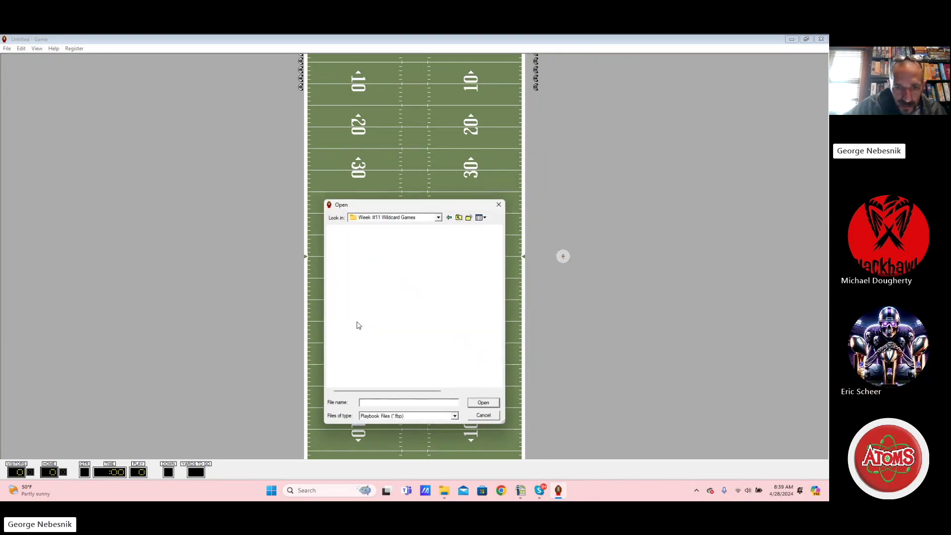
pyautogui.doubleClick(362, 264)
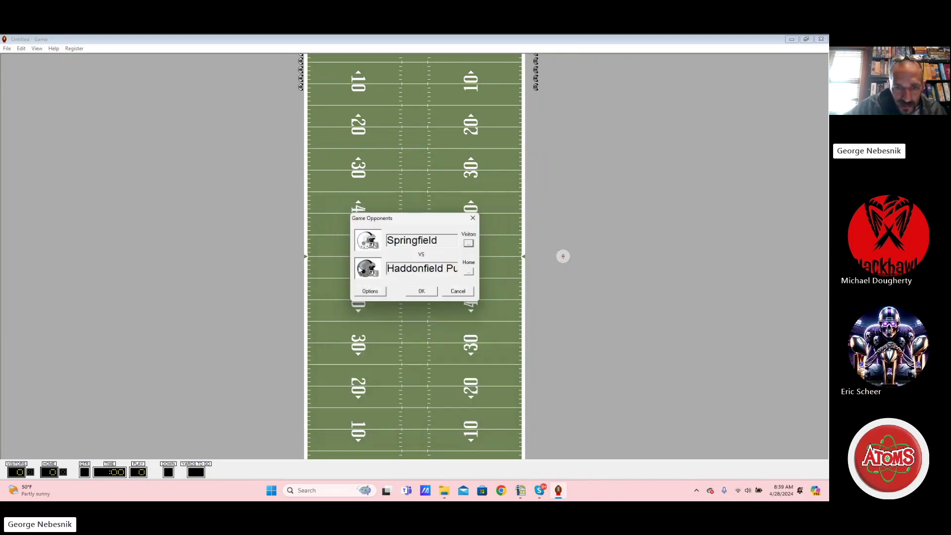
# Step: Load the Haddonfield Pumpkins team from Week #11 Wildcard Games as the home team
pyautogui.click(470, 273)
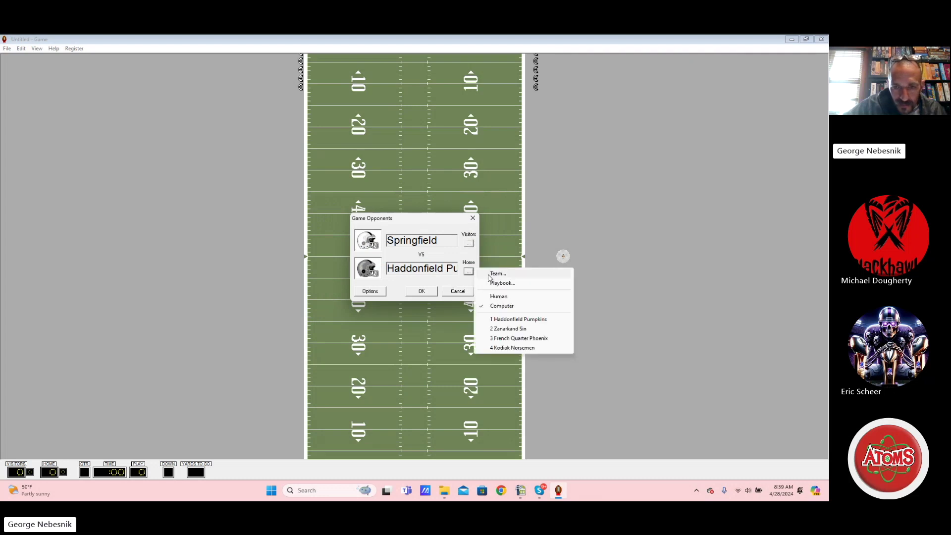
pyautogui.click(494, 274)
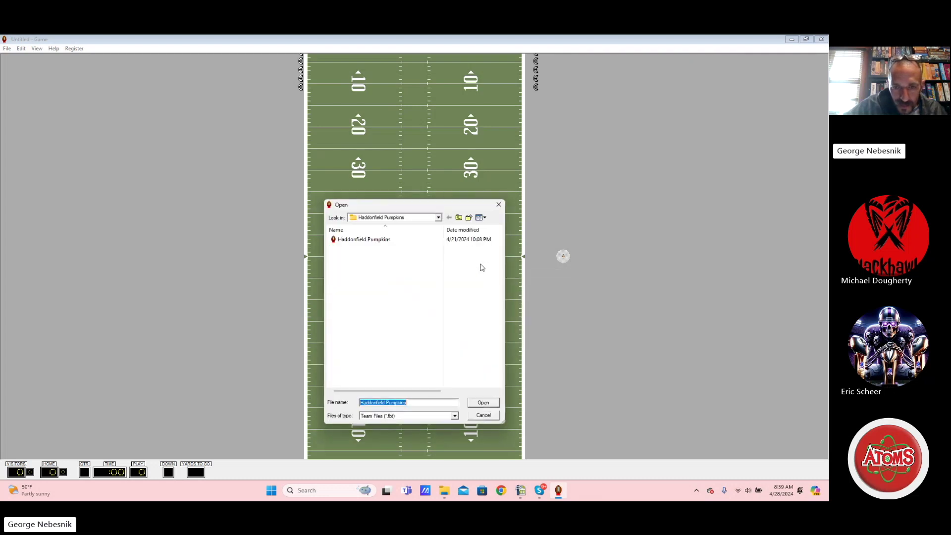
pyautogui.click(458, 217)
pyautogui.doubleClick(343, 248)
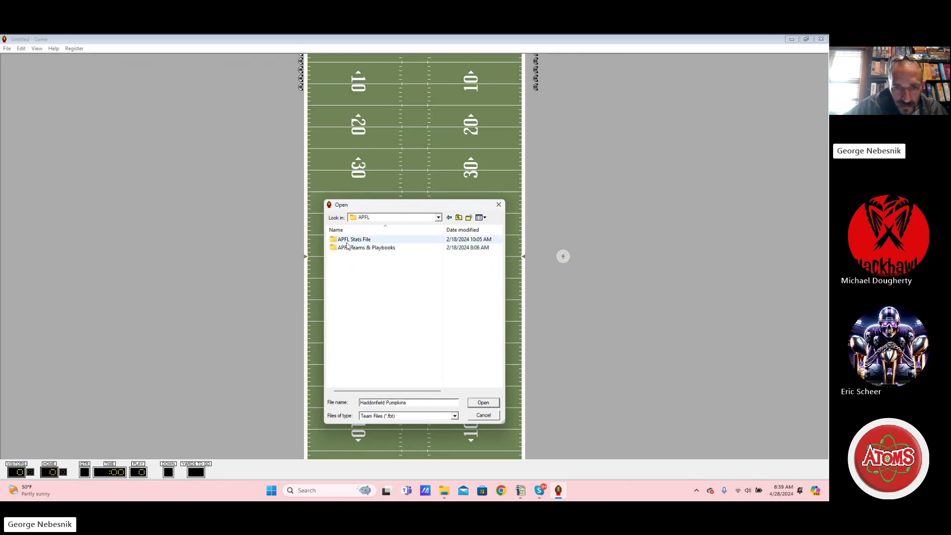
pyautogui.doubleClick(354, 248)
pyautogui.scroll(-3, 354, 298)
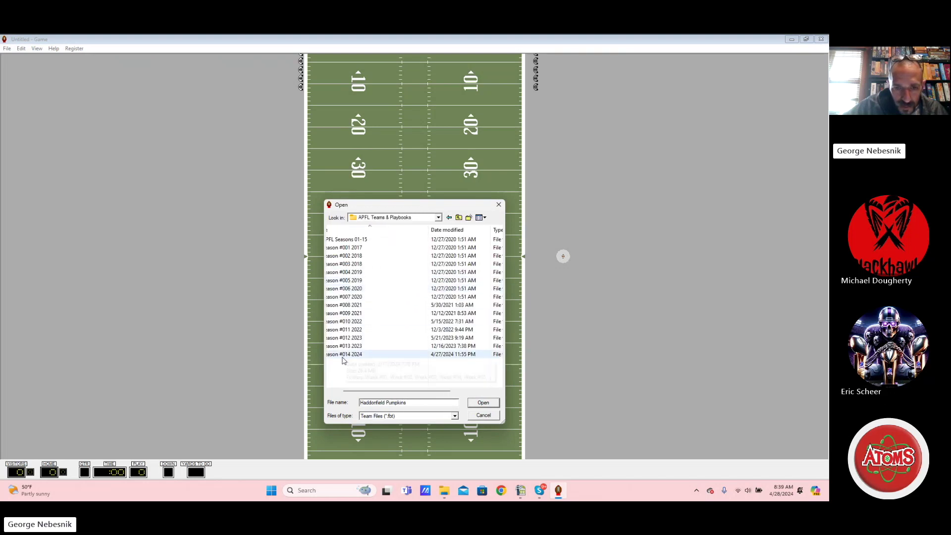
pyautogui.doubleClick(354, 349)
pyautogui.click(352, 323)
pyautogui.doubleClick(352, 323)
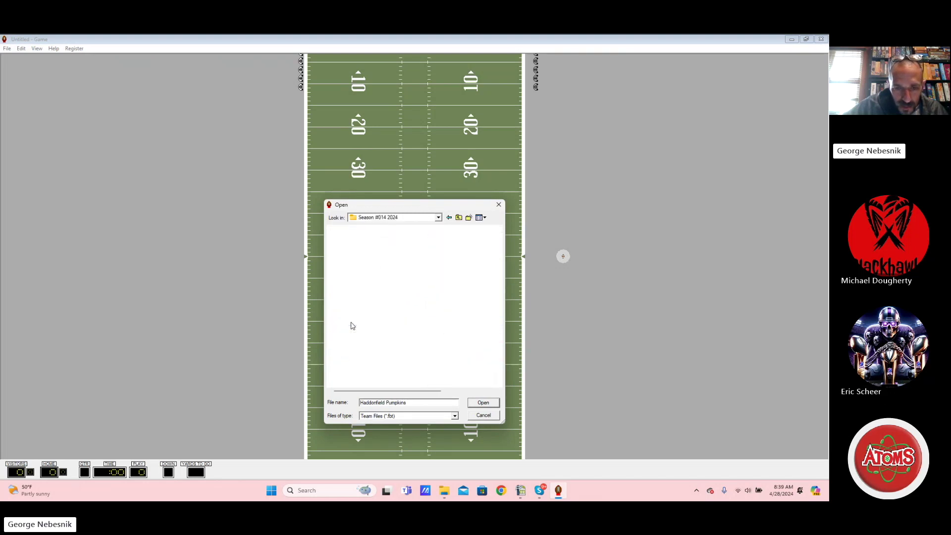
pyautogui.click(357, 249)
pyautogui.doubleClick(357, 248)
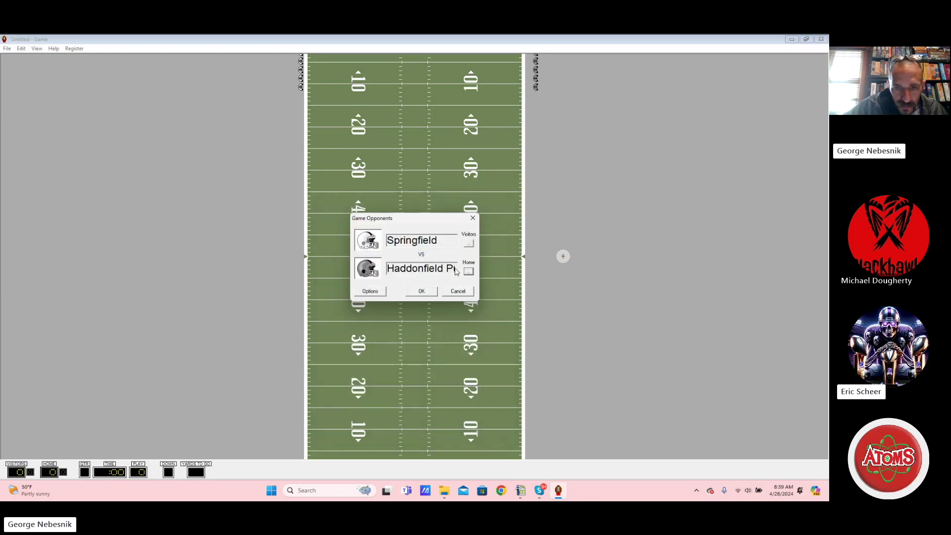
# Step: Load Haddonfield's Week #11 wildcard playbook for the home side and start the game
pyautogui.click(469, 272)
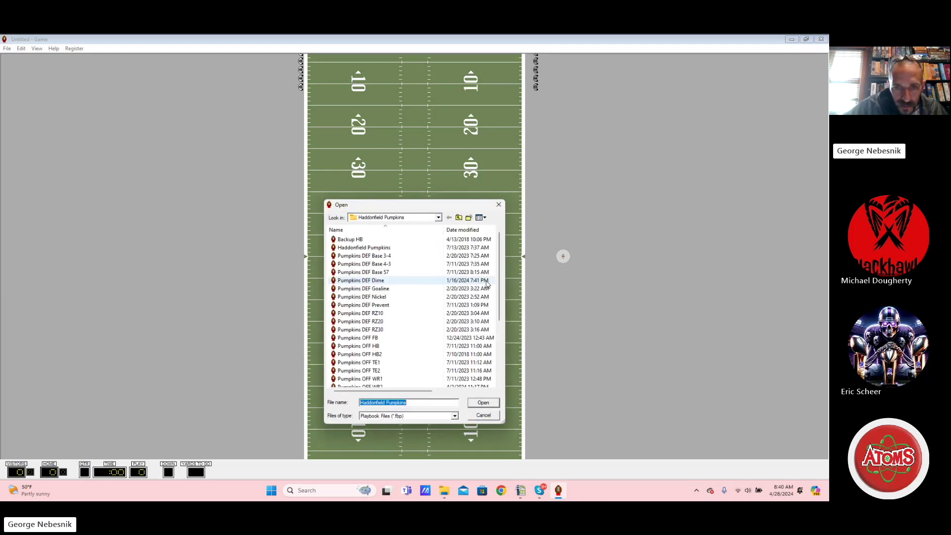
pyautogui.click(458, 217)
pyautogui.click(457, 217)
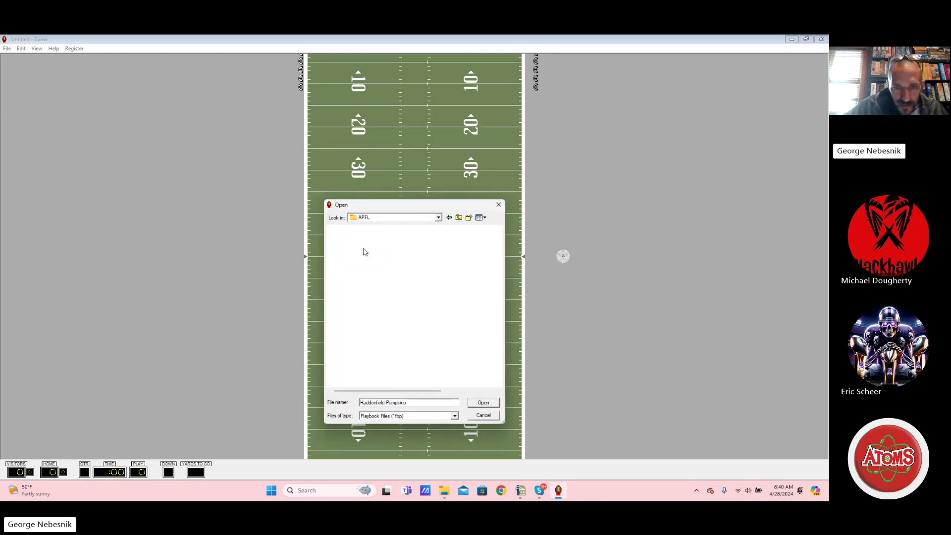
pyautogui.doubleClick(364, 249)
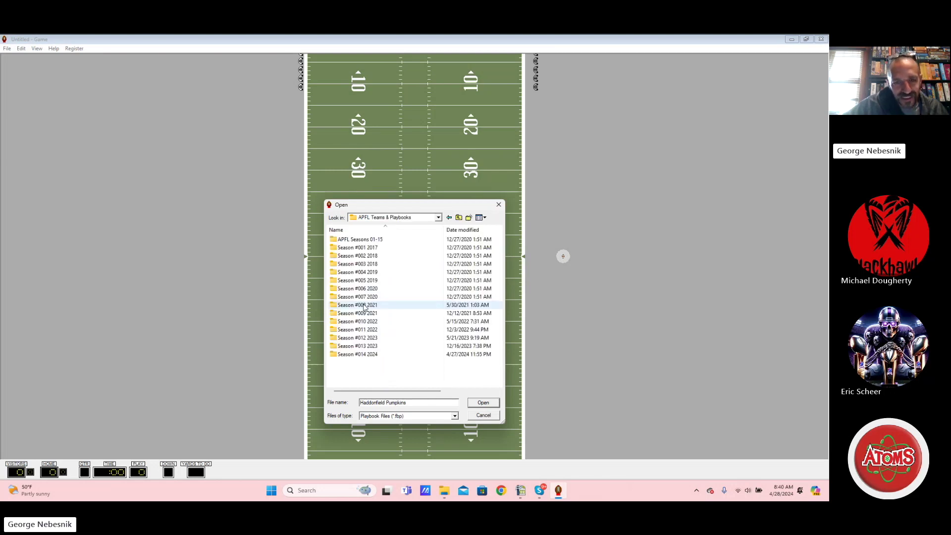
pyautogui.doubleClick(349, 355)
pyautogui.doubleClick(356, 313)
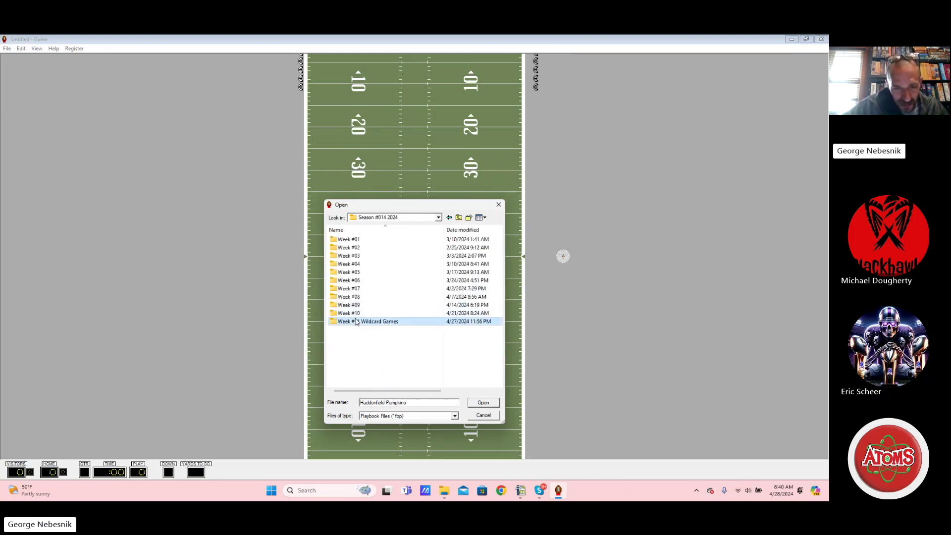
pyautogui.doubleClick(360, 247)
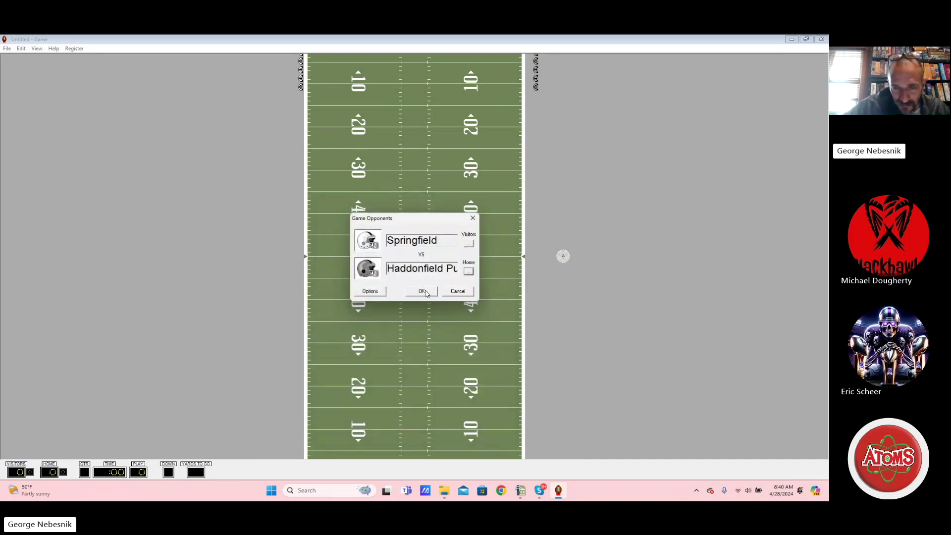
pyautogui.click(423, 290)
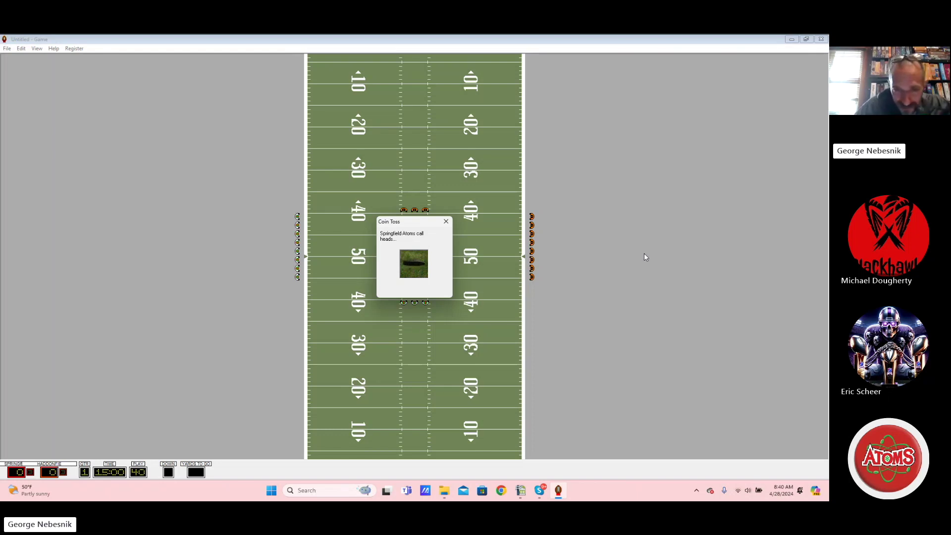
# Step: Dismiss the coin toss and two play commentaries, reaching Haddonfield's 7–3 first-quarter lead
pyautogui.press('Return')
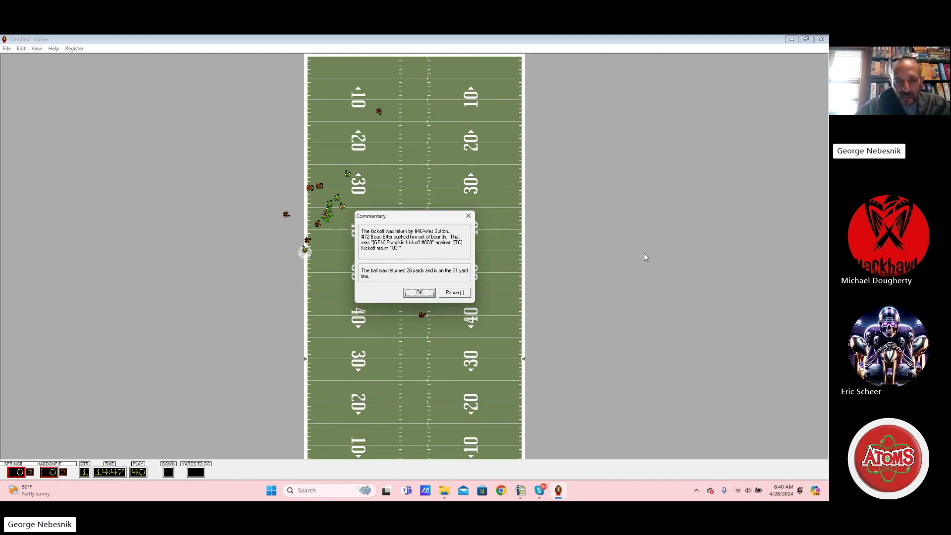
pyautogui.press('Return')
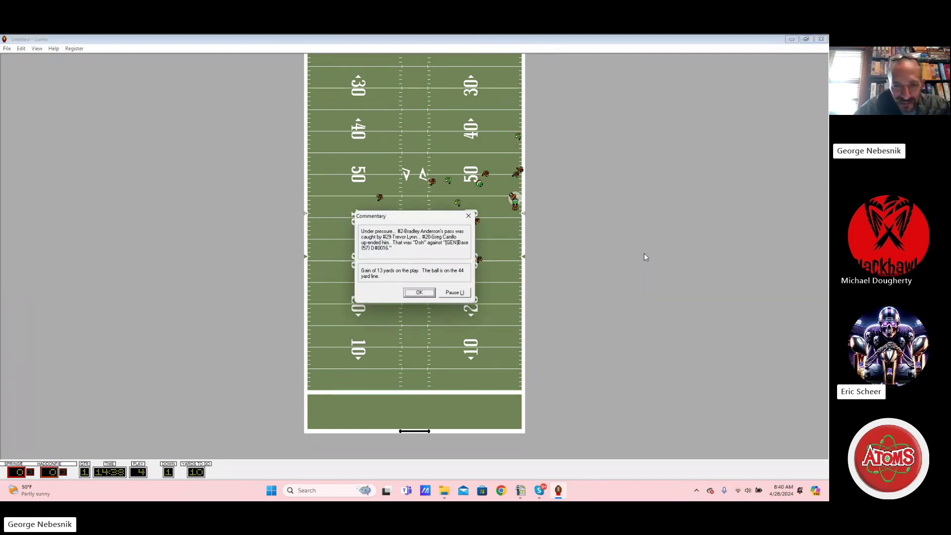
pyautogui.press('Return')
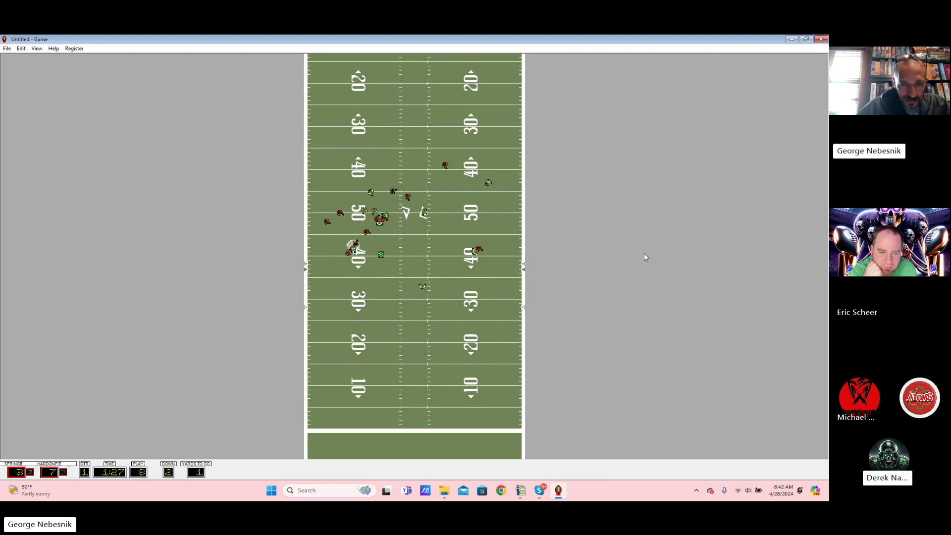
# Step: Dismiss two commentaries, then view and close the end-of-first-quarter statistics at 7–3
pyautogui.press('Return')
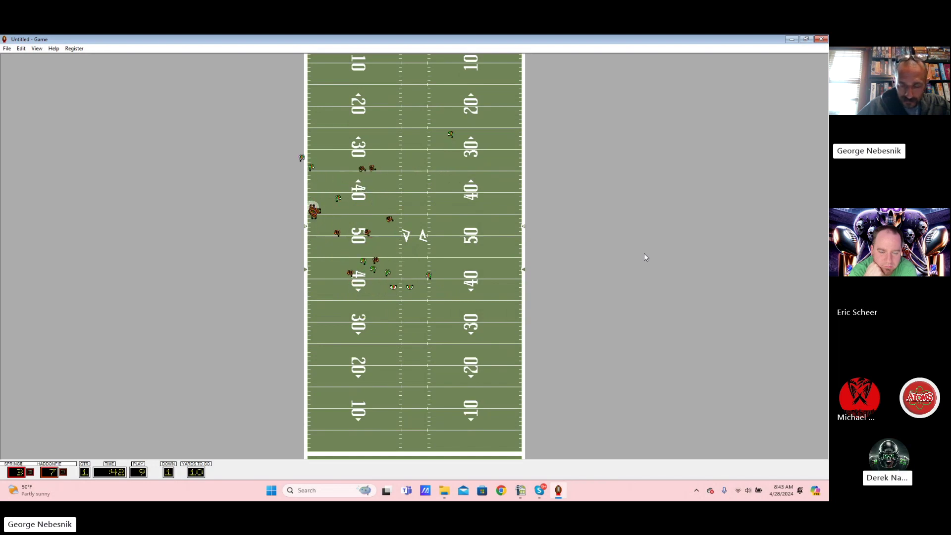
pyautogui.press('Return')
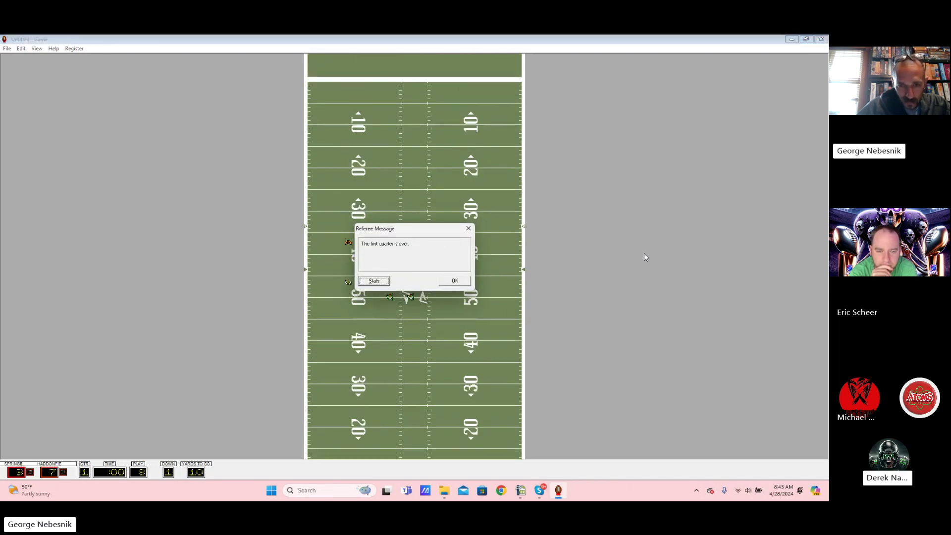
pyautogui.press('Return')
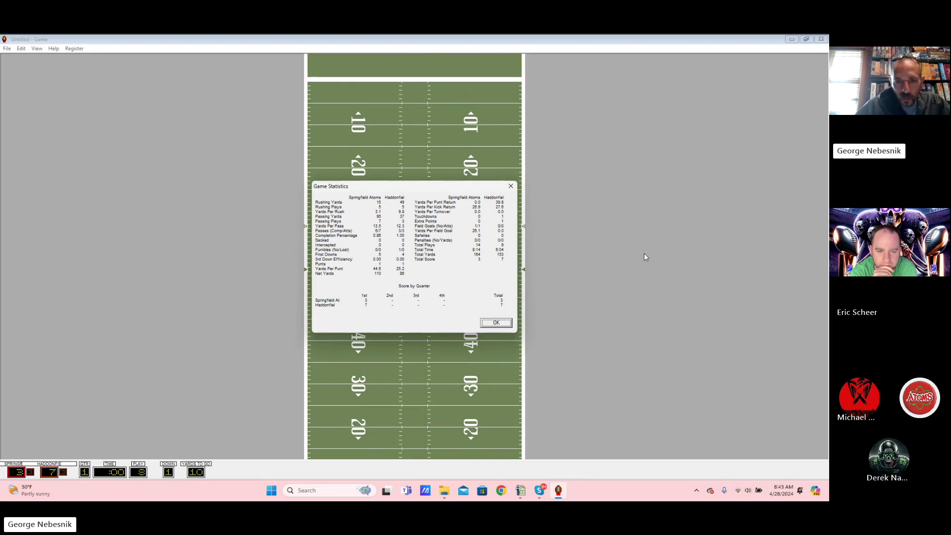
pyautogui.press('Return')
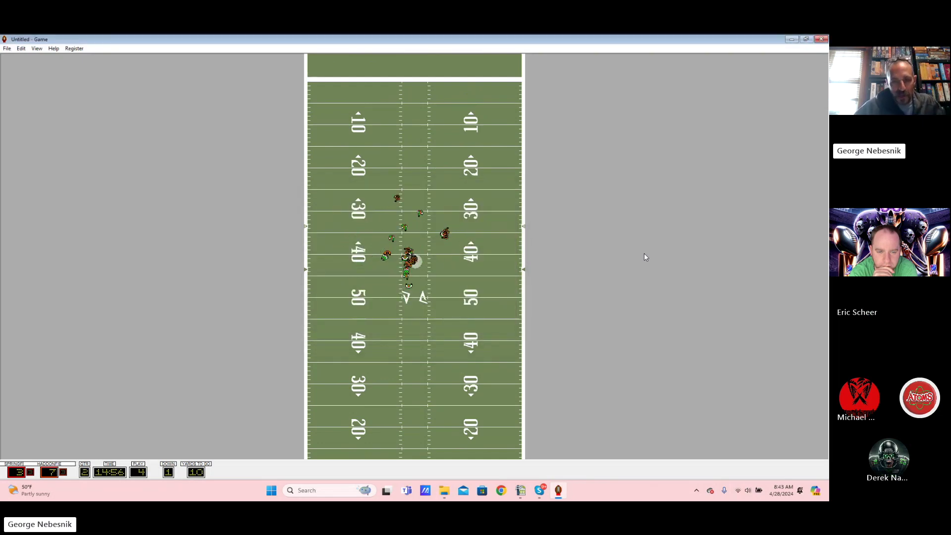
# Step: Run second-quarter plays through a sack and an incomplete pass until possession changes
pyautogui.press('Return')
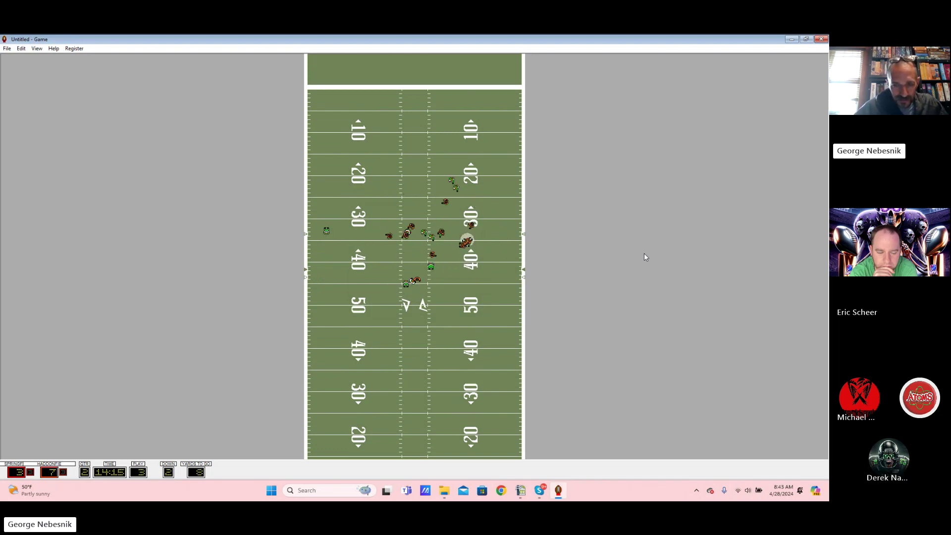
pyautogui.press('Return')
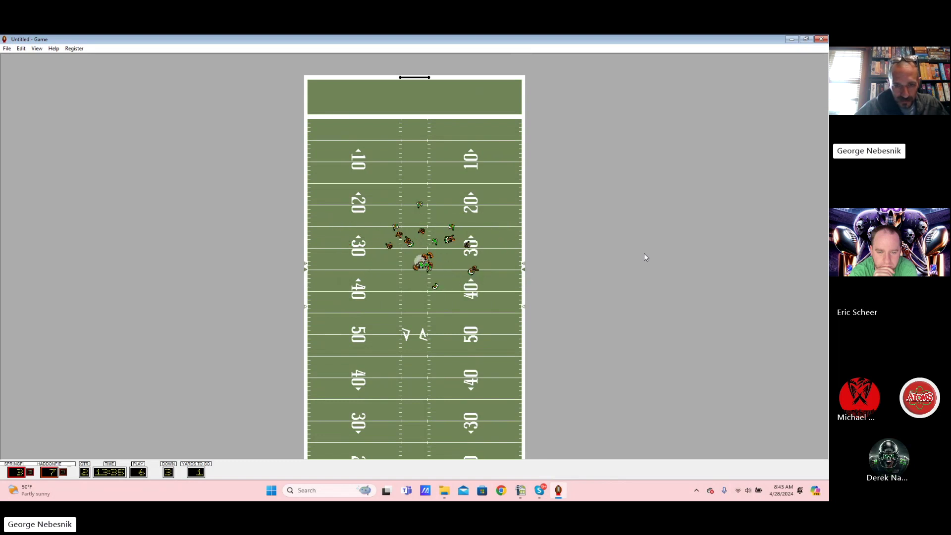
pyautogui.press('Return')
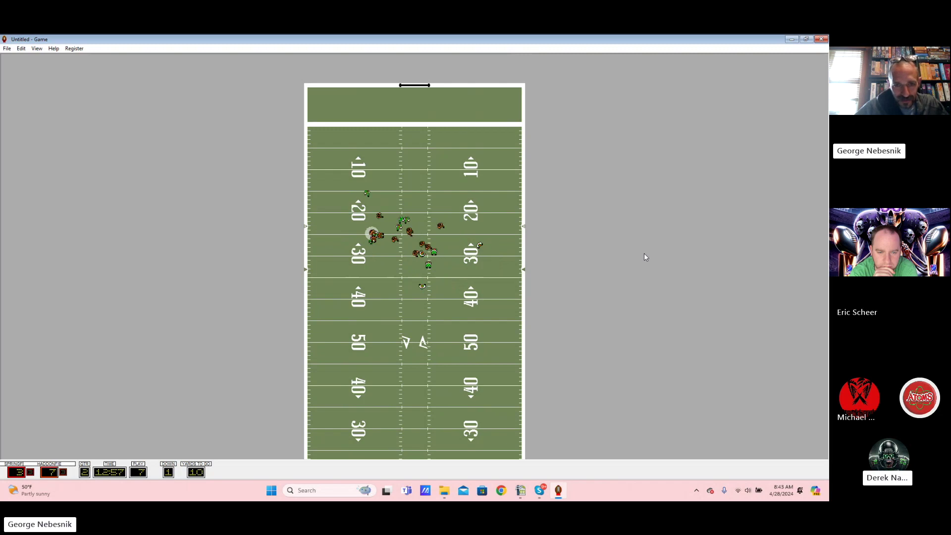
pyautogui.press('Return')
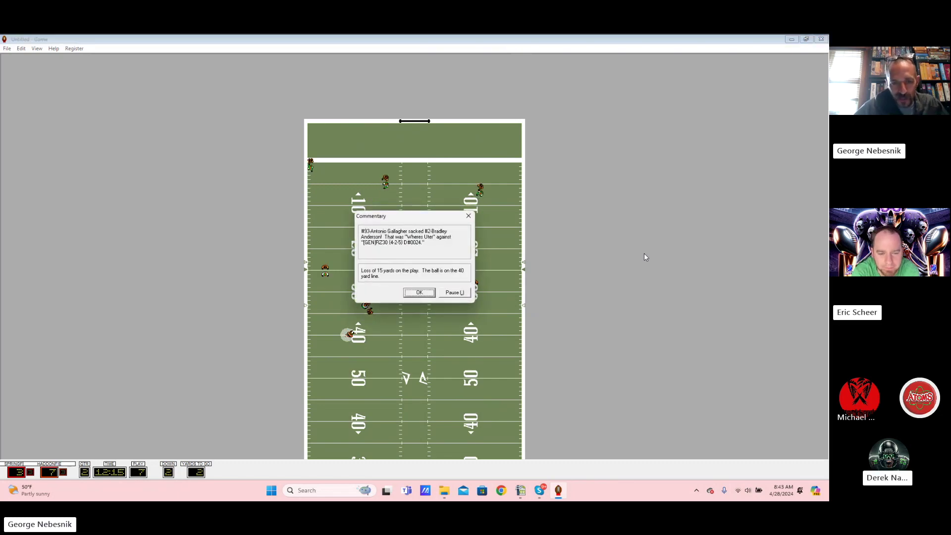
pyautogui.press('Return')
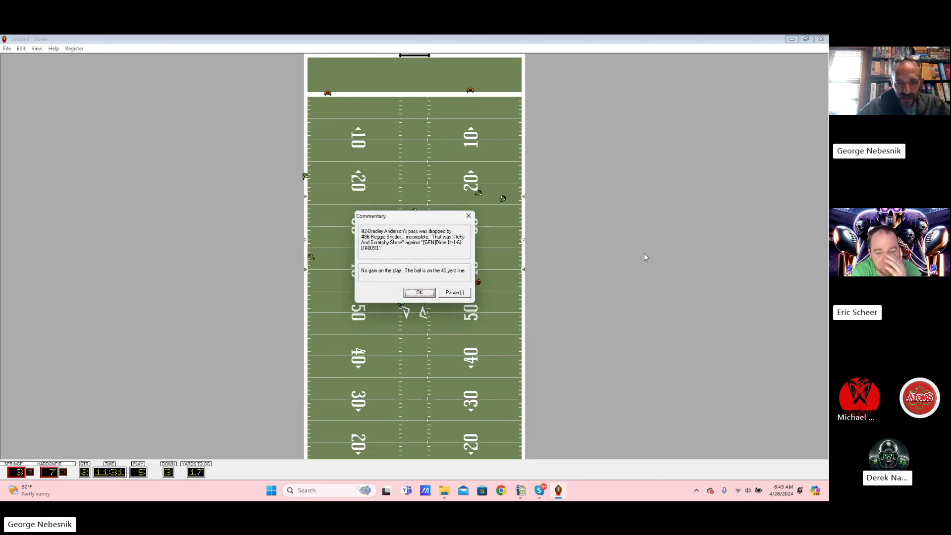
pyautogui.press('Return')
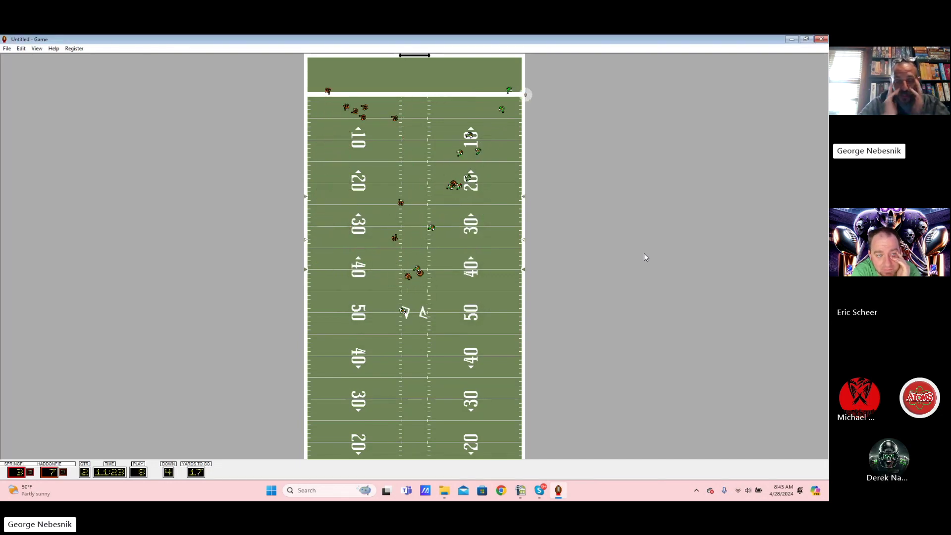
pyautogui.press('Return')
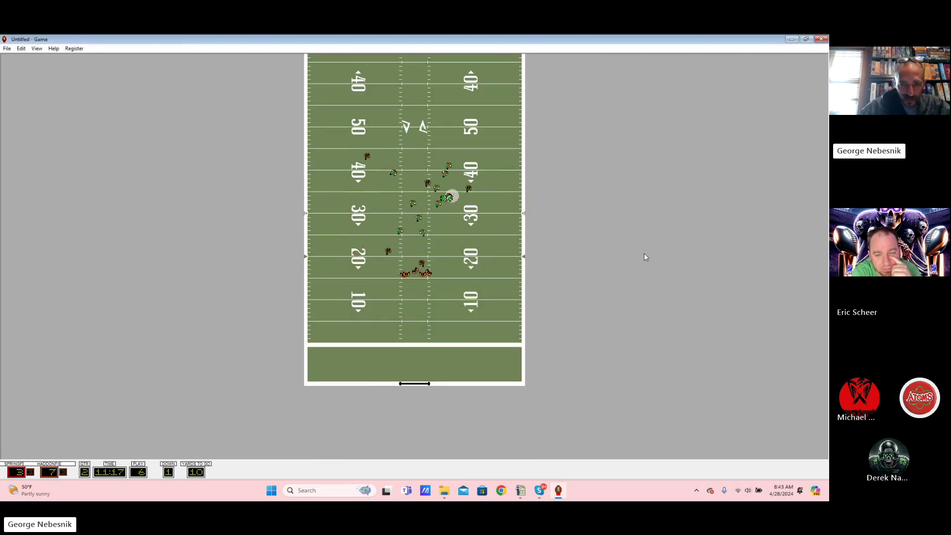
# Step: Continue the next drive, including a 4-yard gain, up to a fumble return
pyautogui.press('Return')
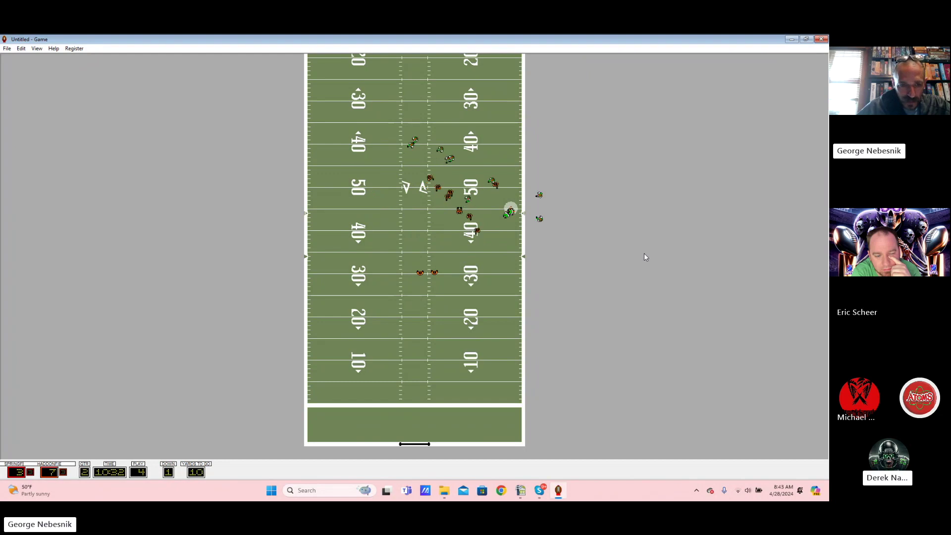
pyautogui.press('Return')
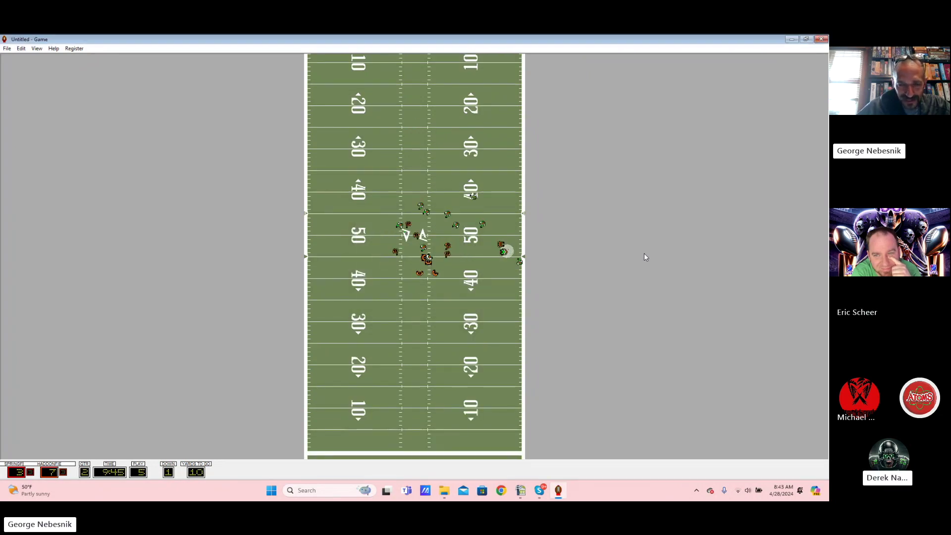
pyautogui.press('Return')
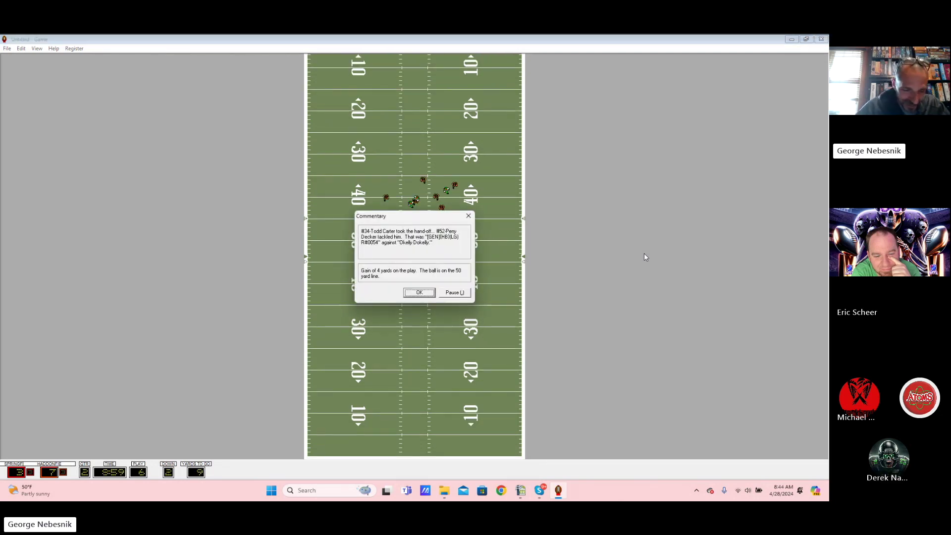
pyautogui.press('Return')
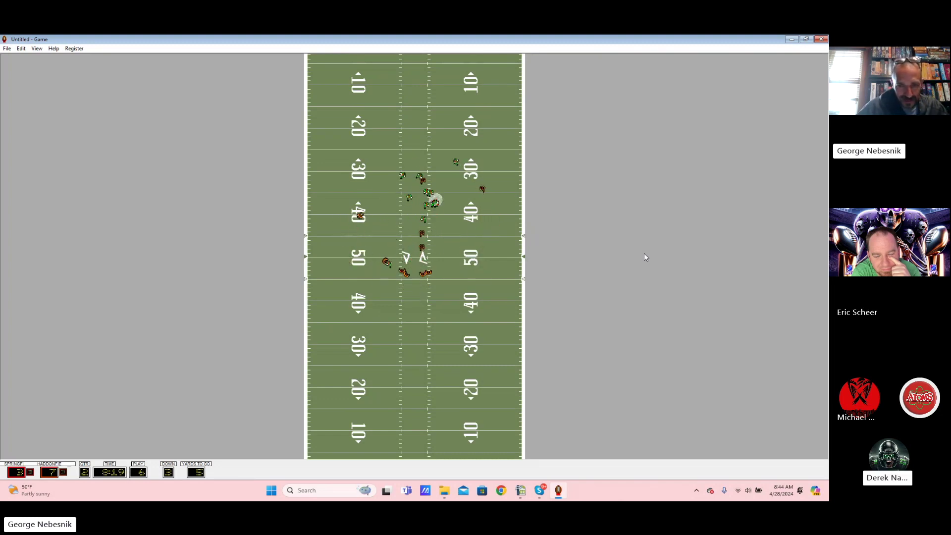
pyautogui.press('Return')
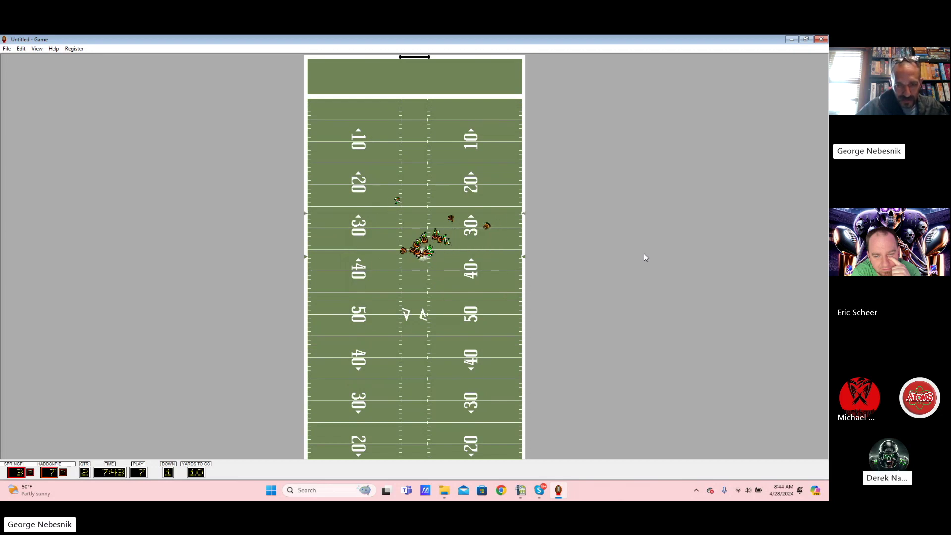
pyautogui.press('Return')
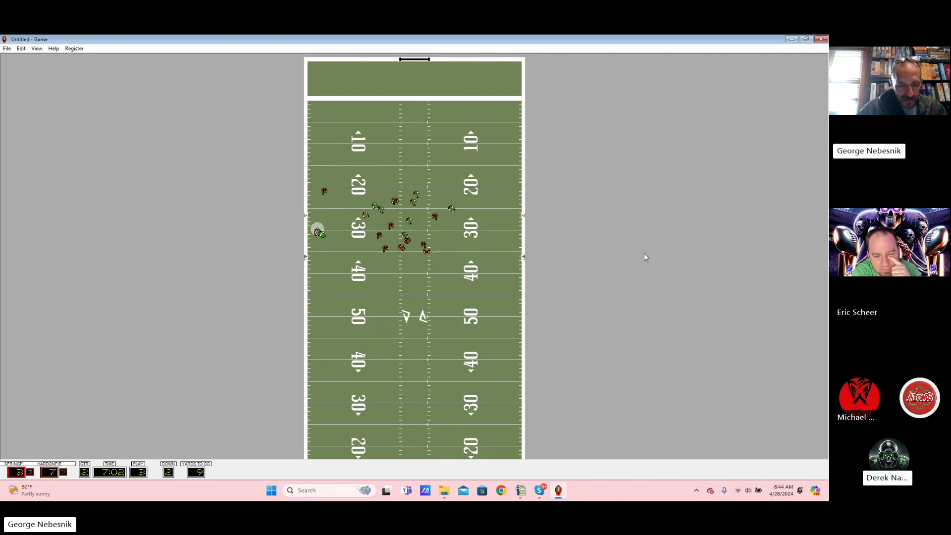
pyautogui.press('Return')
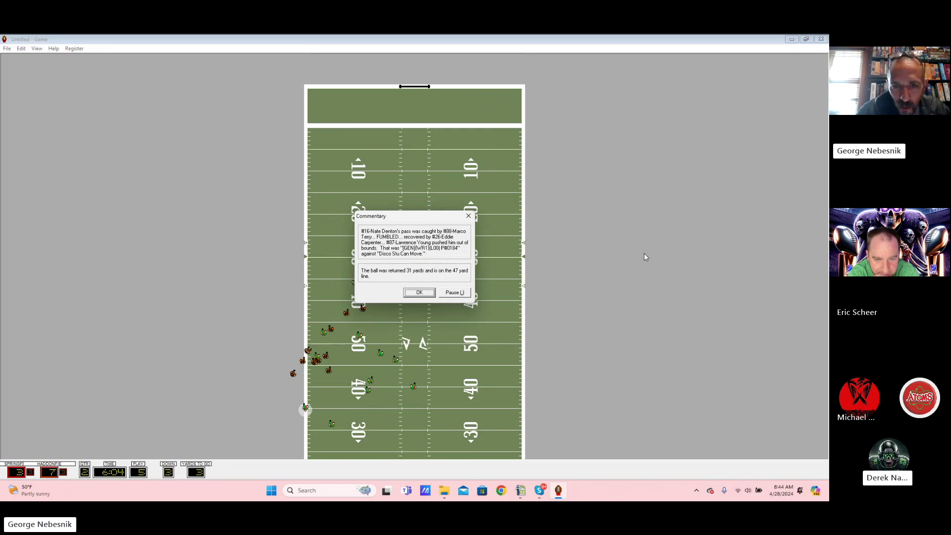
pyautogui.press('Return')
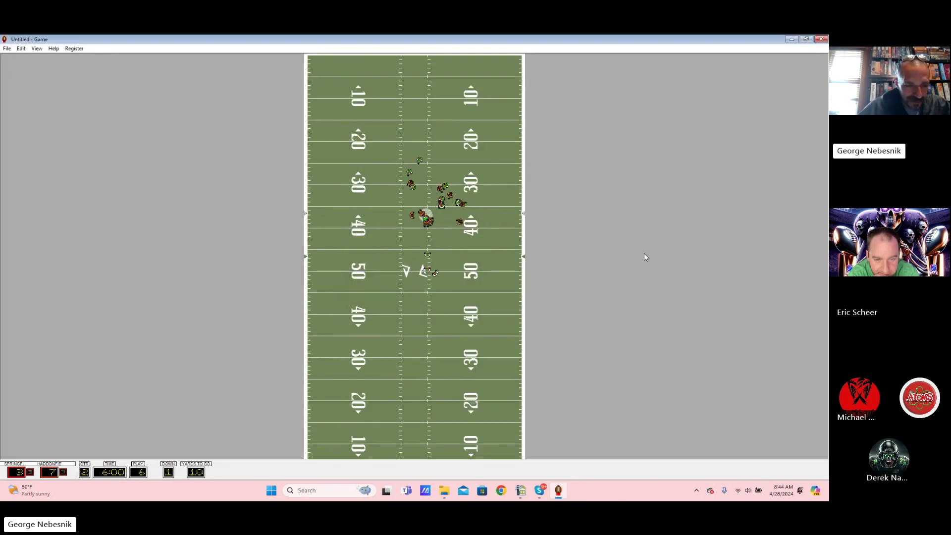
# Step: Simulate through an incomplete pass, a 2-yard gain, a fumble and a 12-yard gain
pyautogui.press('Return')
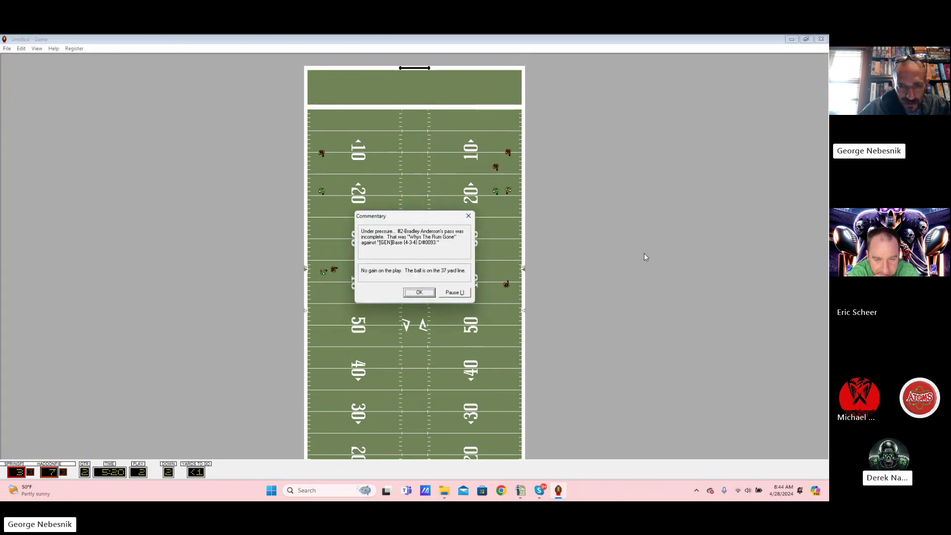
pyautogui.press('Return')
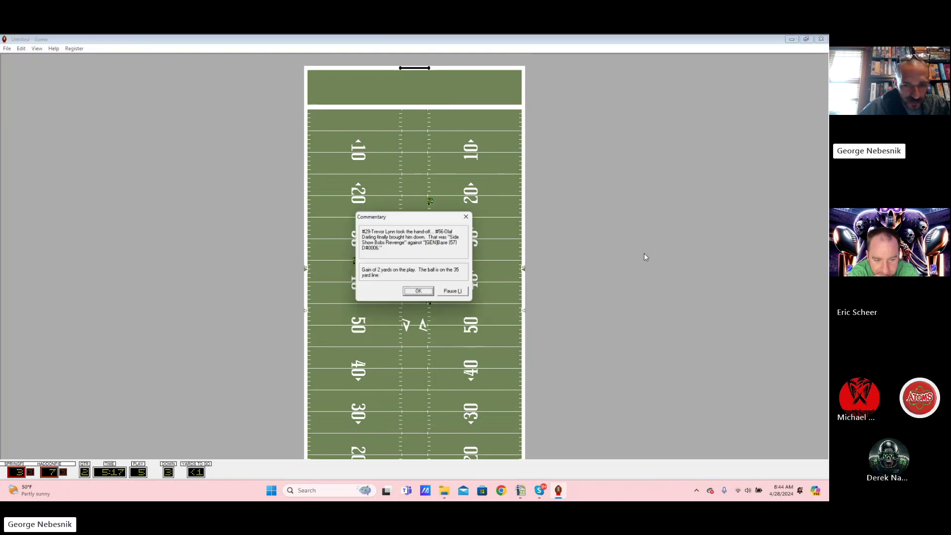
pyautogui.press('Return')
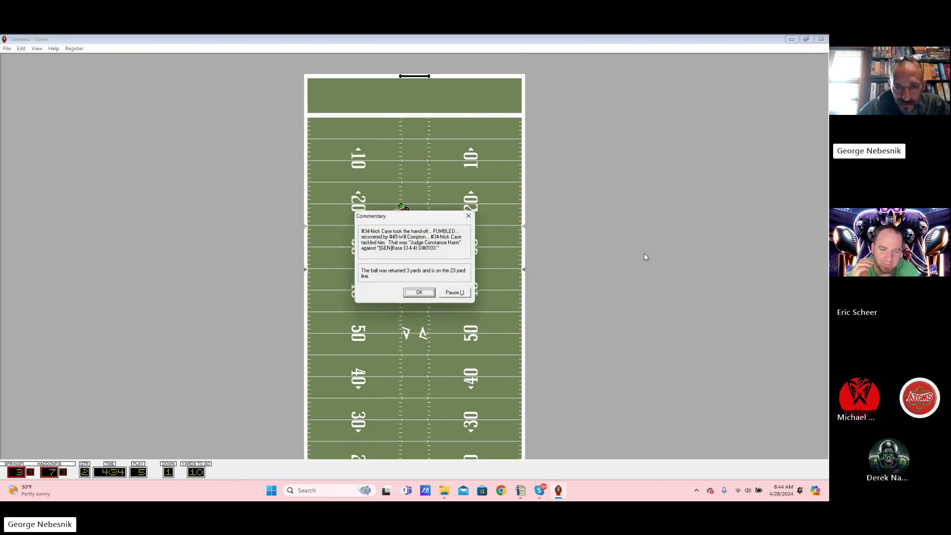
pyautogui.press('Return')
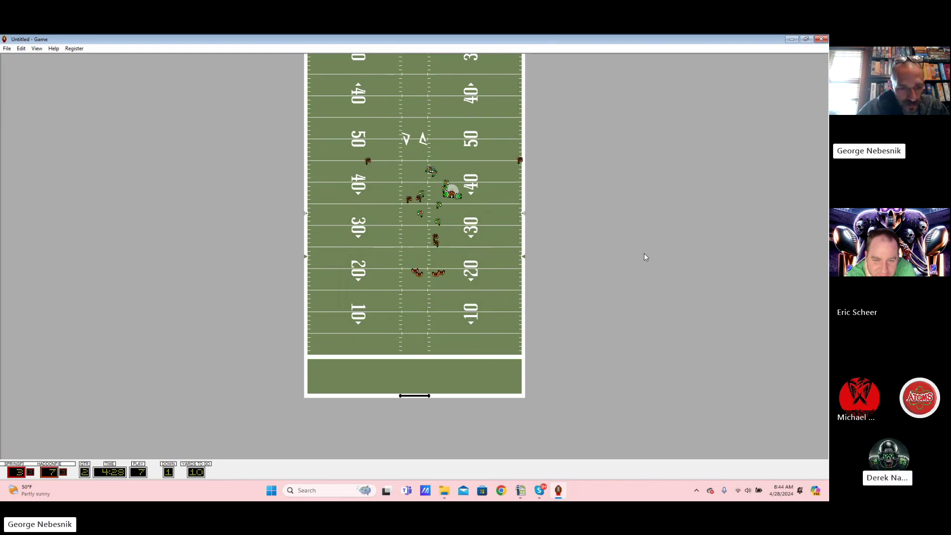
pyautogui.press('Return')
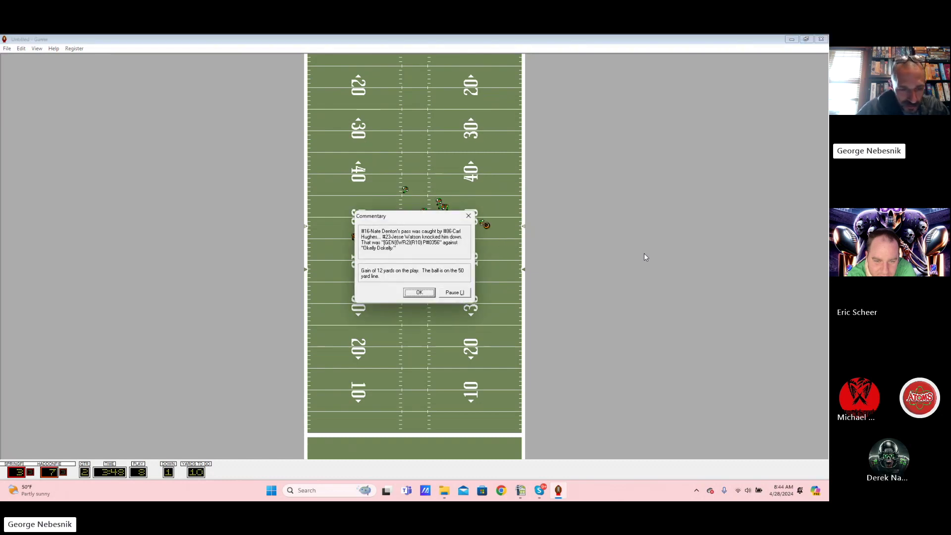
pyautogui.press('Return')
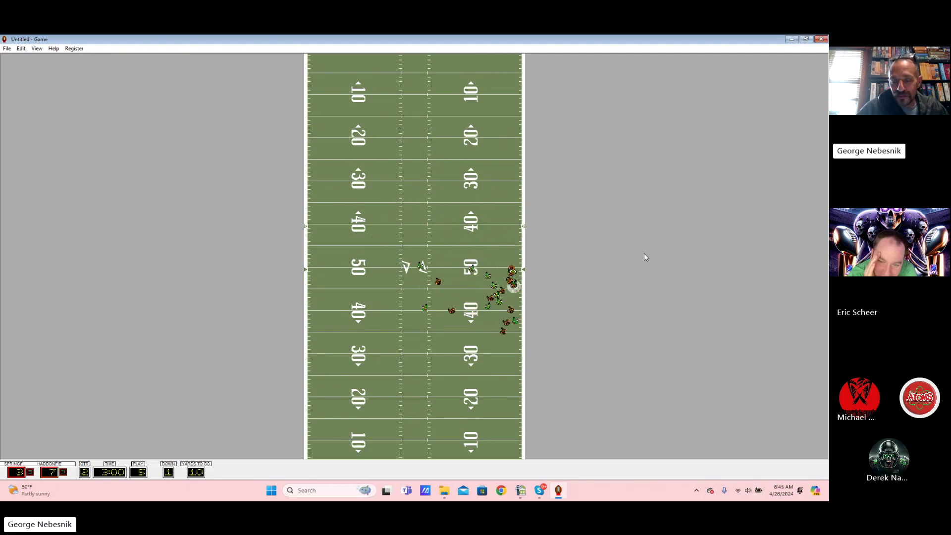
# Step: Play past a timeout until Springfield scores the touchdown to lead 9–7
pyautogui.press('Return')
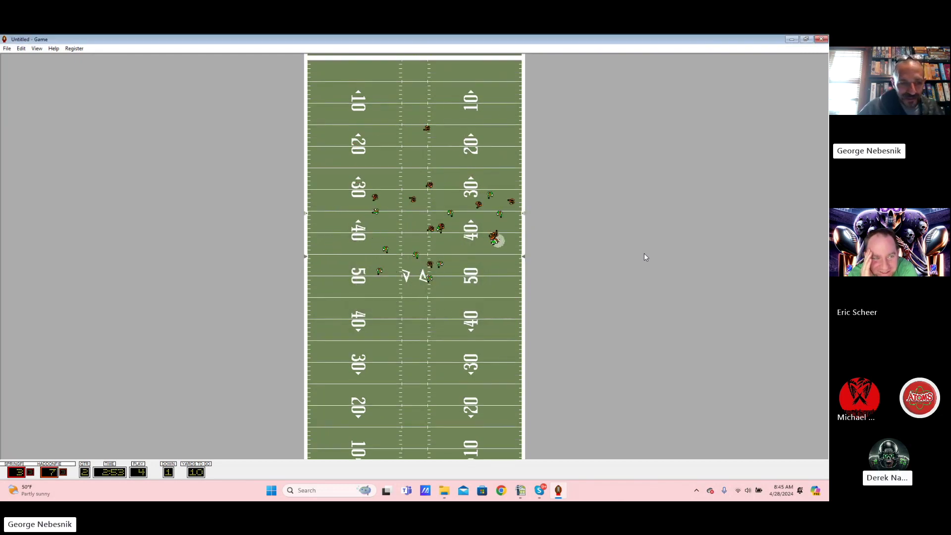
pyautogui.press('Return')
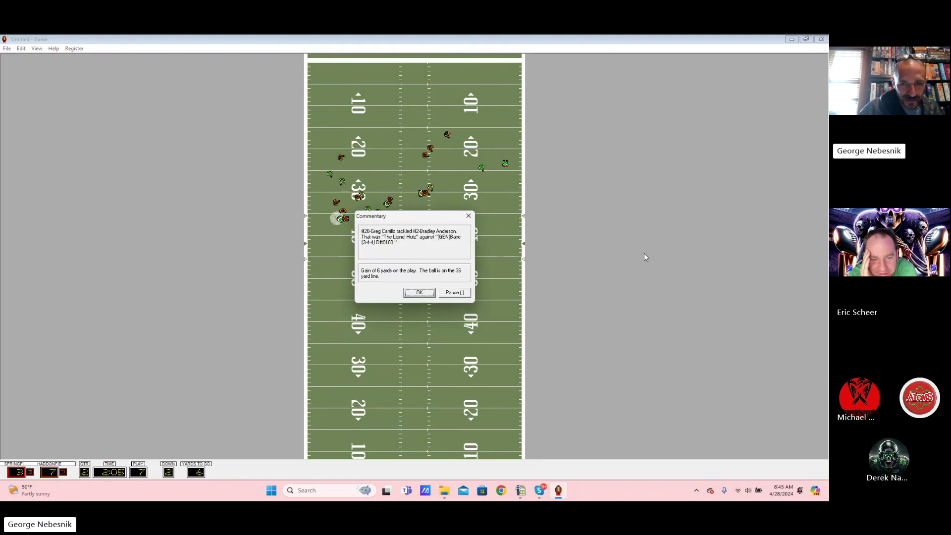
pyautogui.press('Return')
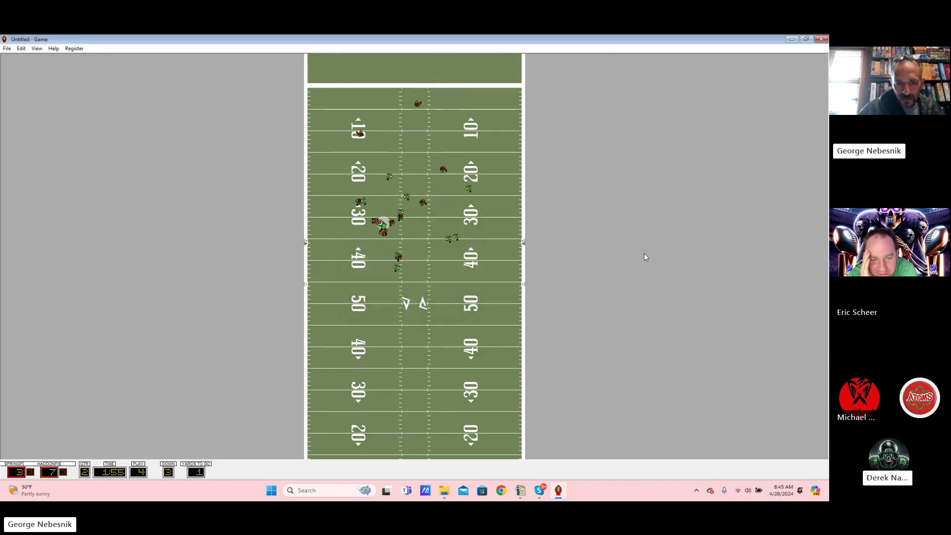
pyautogui.press('Return')
pyautogui.press('Return')
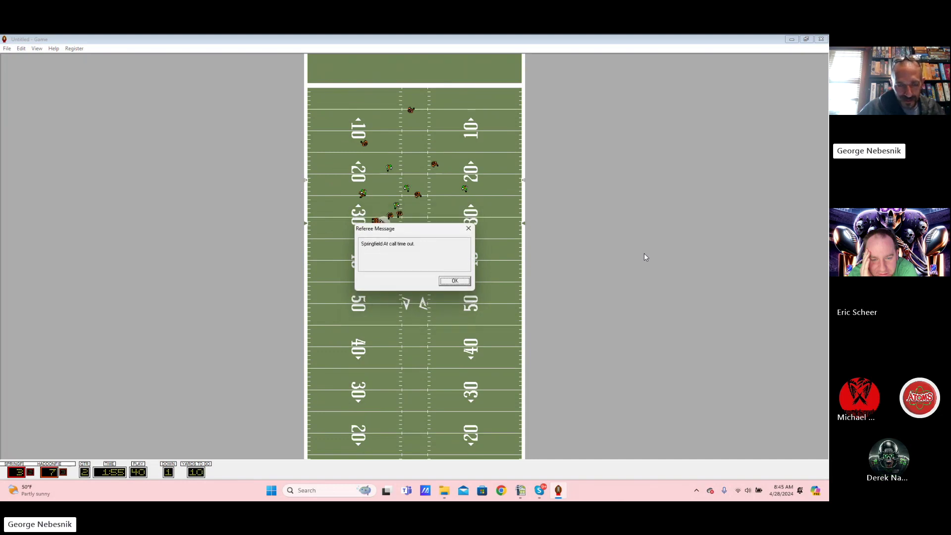
pyautogui.press('Return')
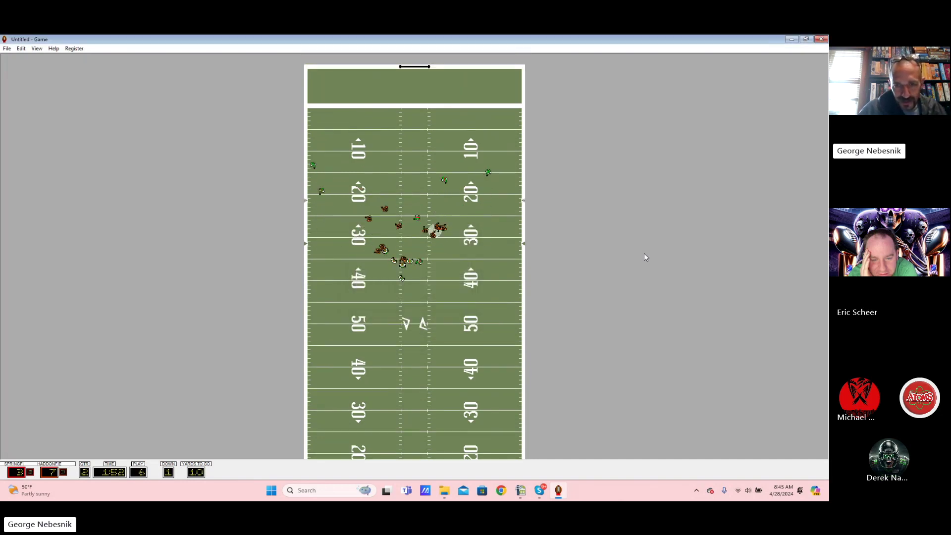
pyautogui.press('Return')
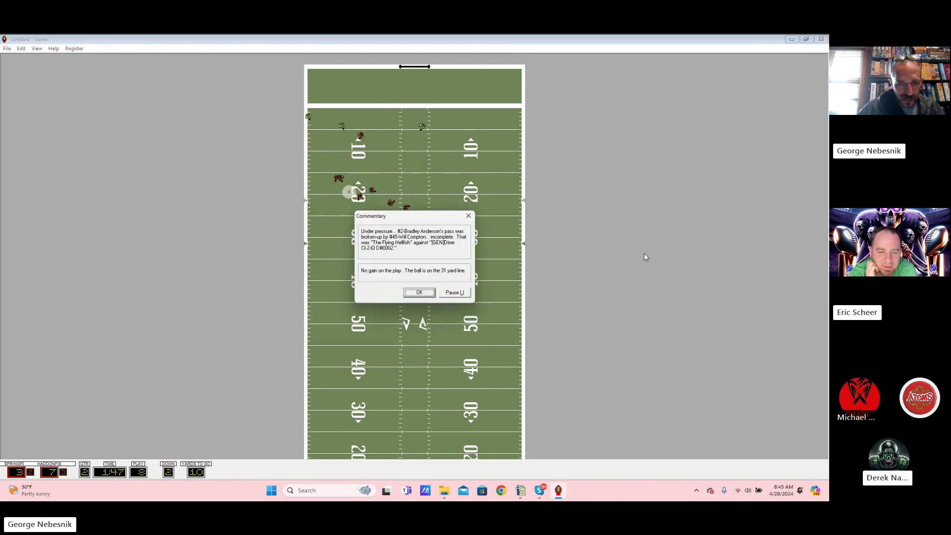
pyautogui.press('Return')
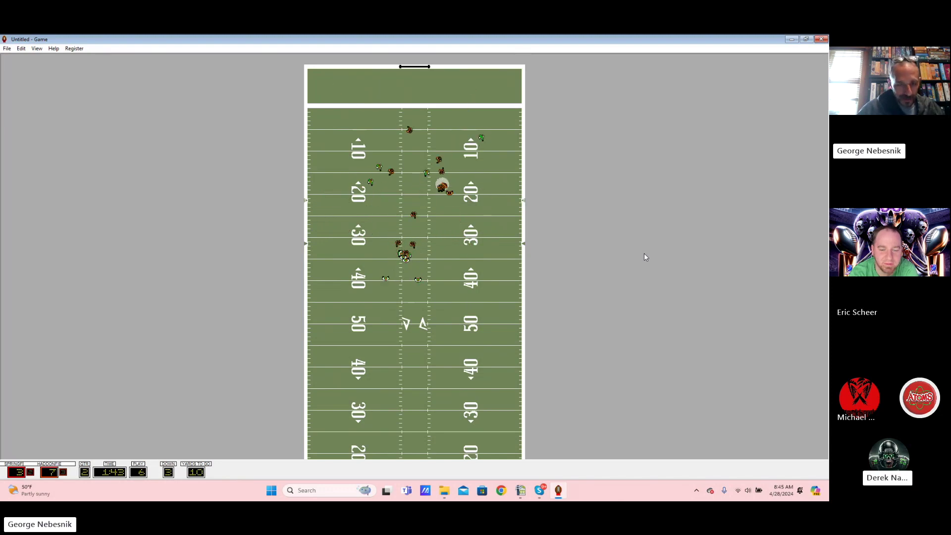
pyautogui.press('Return')
pyautogui.press('Return')
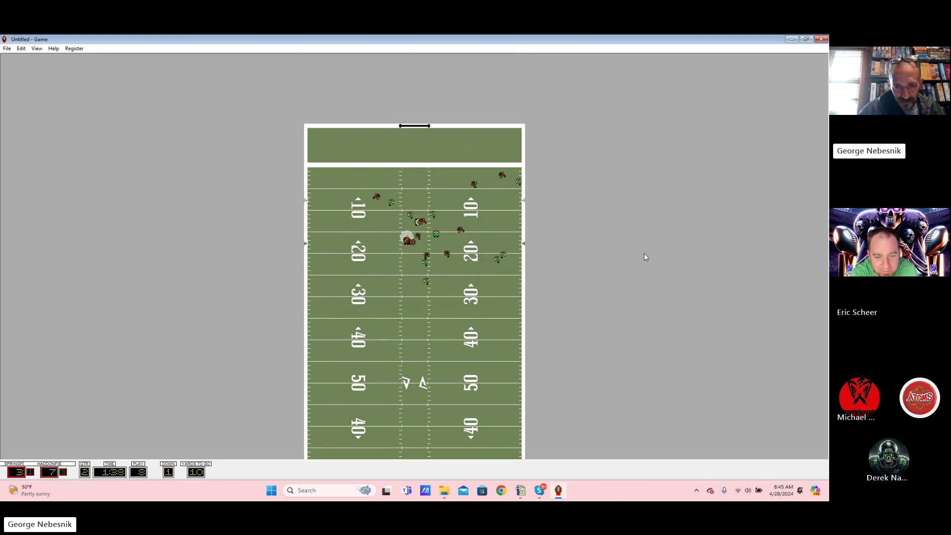
pyautogui.press('Return')
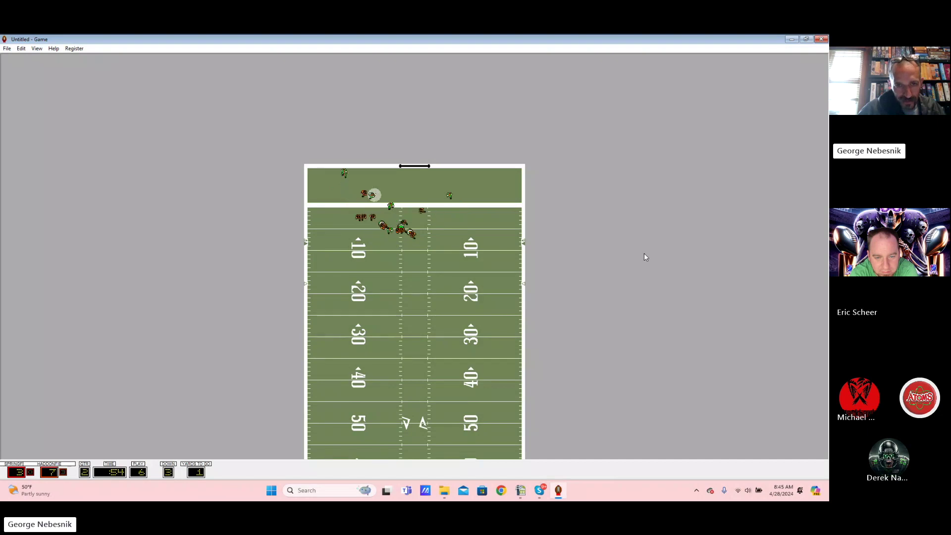
pyautogui.press('Return')
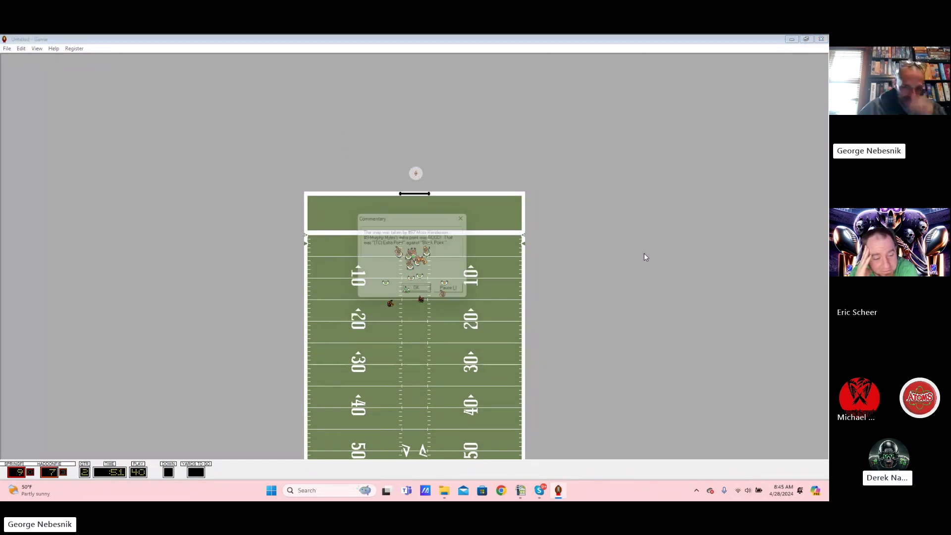
# Step: Simulate the extra point, kickoff return and three timeouts to the 10–7 halftime statistics
pyautogui.press('Return')
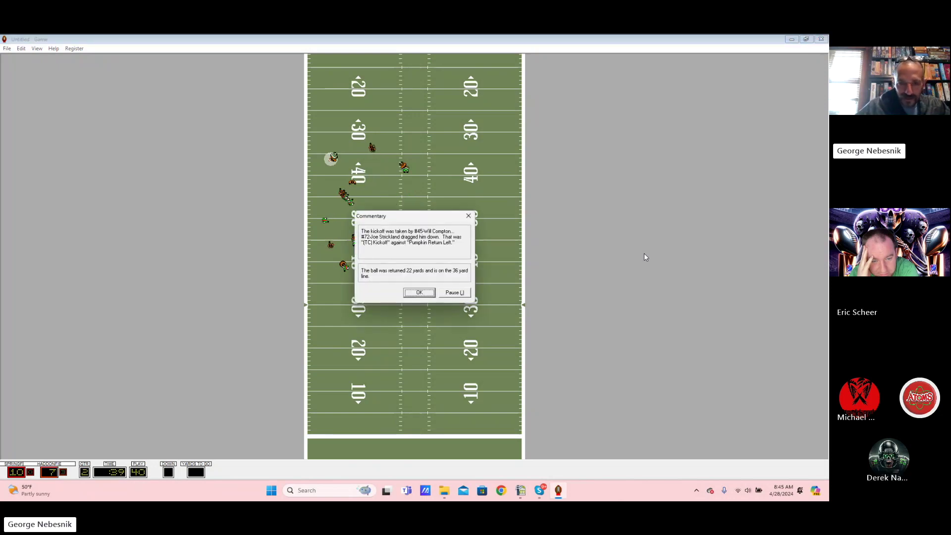
pyautogui.press('Return')
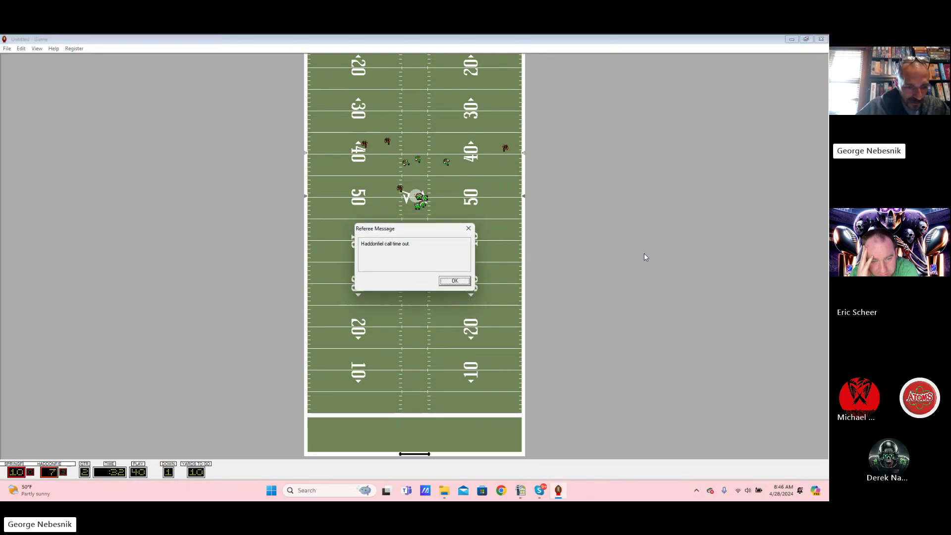
pyautogui.press('Return')
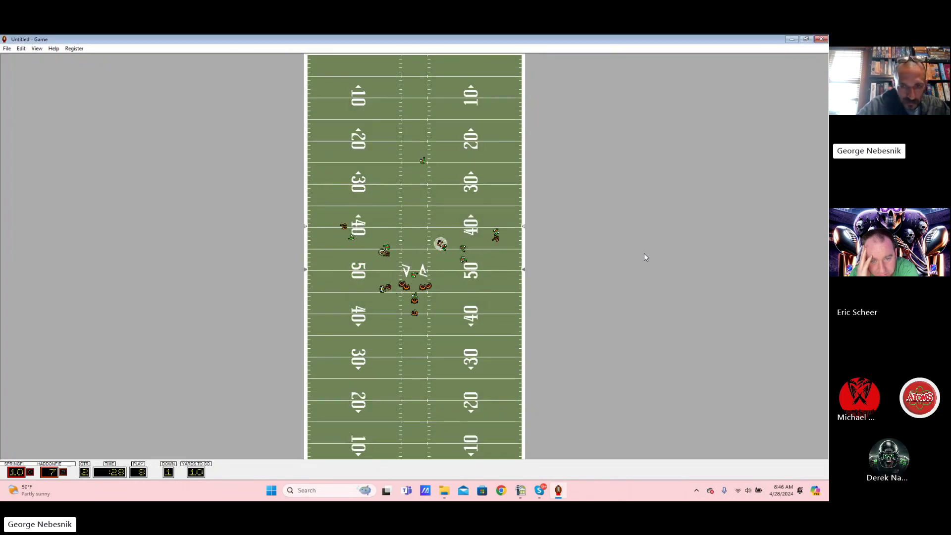
pyautogui.press('Return')
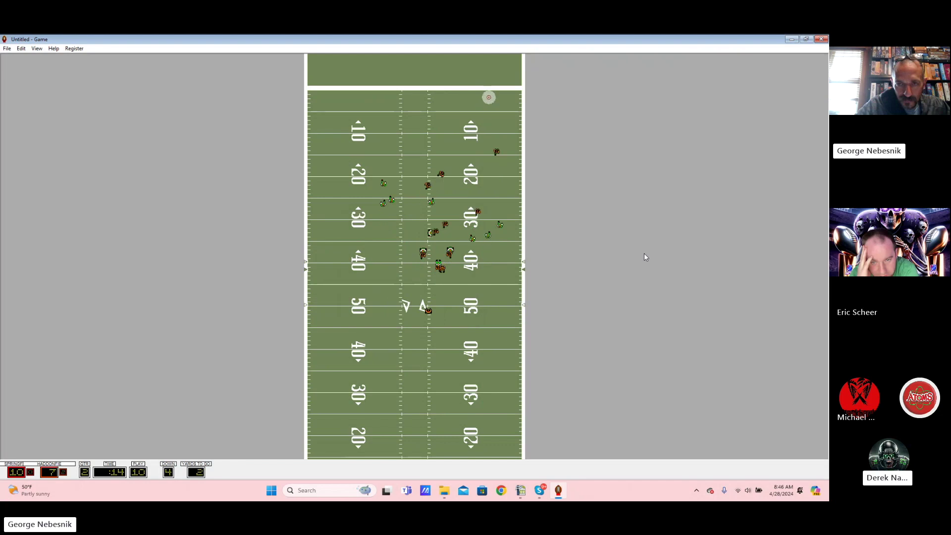
pyautogui.press('Return')
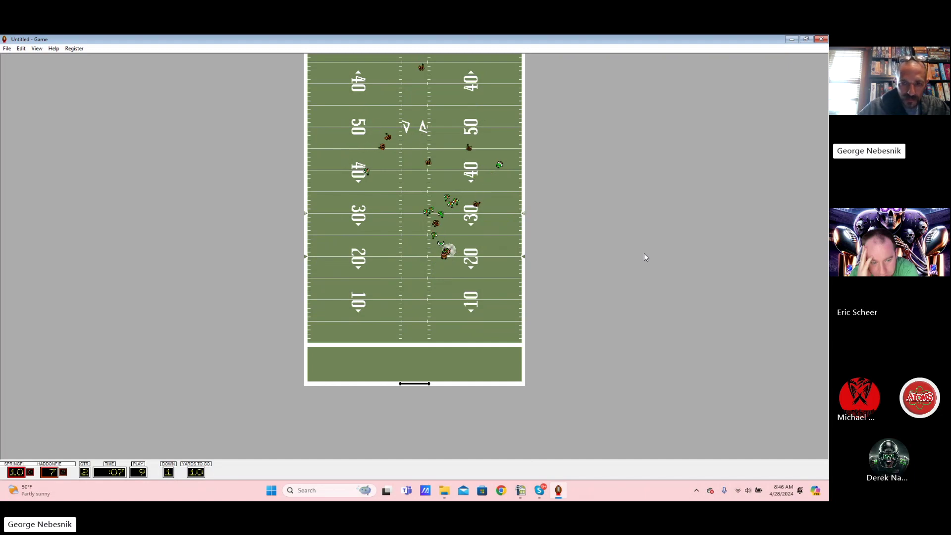
pyautogui.press('Return')
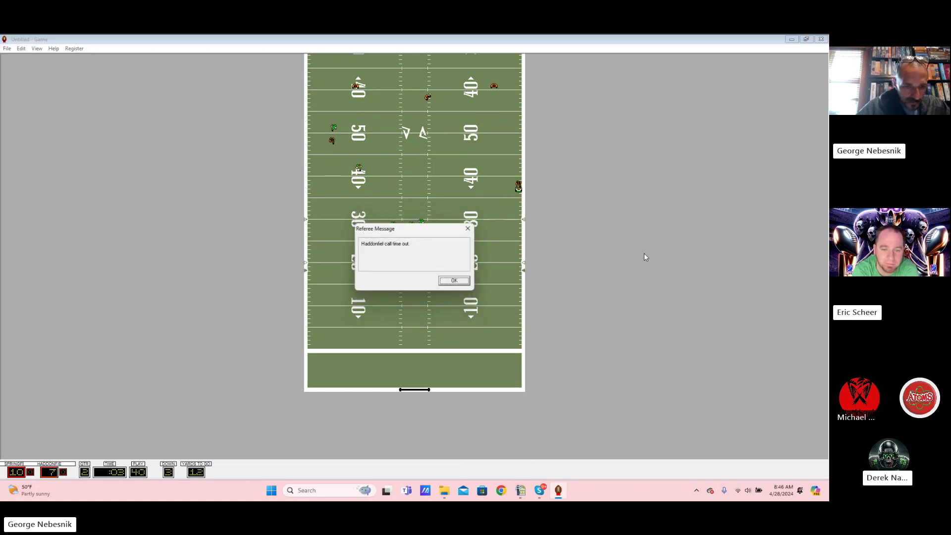
pyautogui.press('Return')
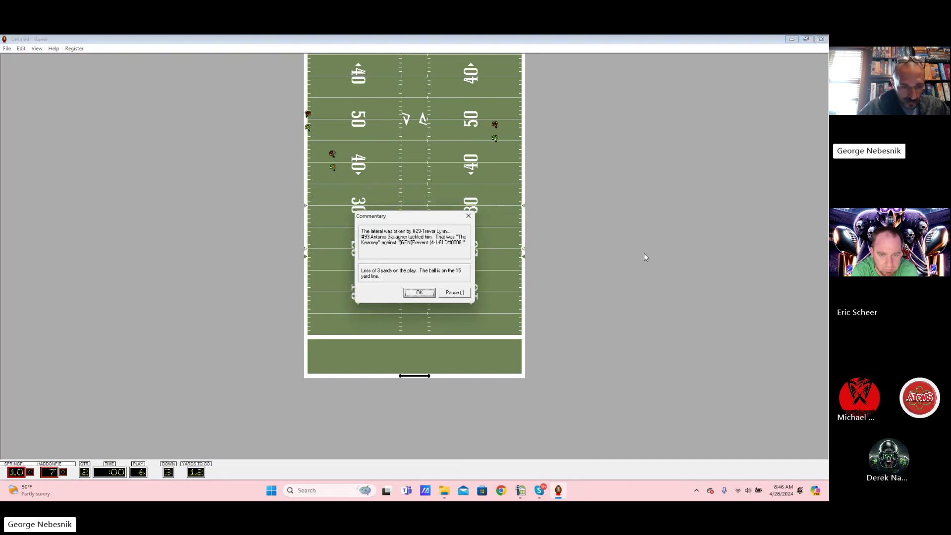
pyautogui.press('Return')
pyautogui.press('Return')
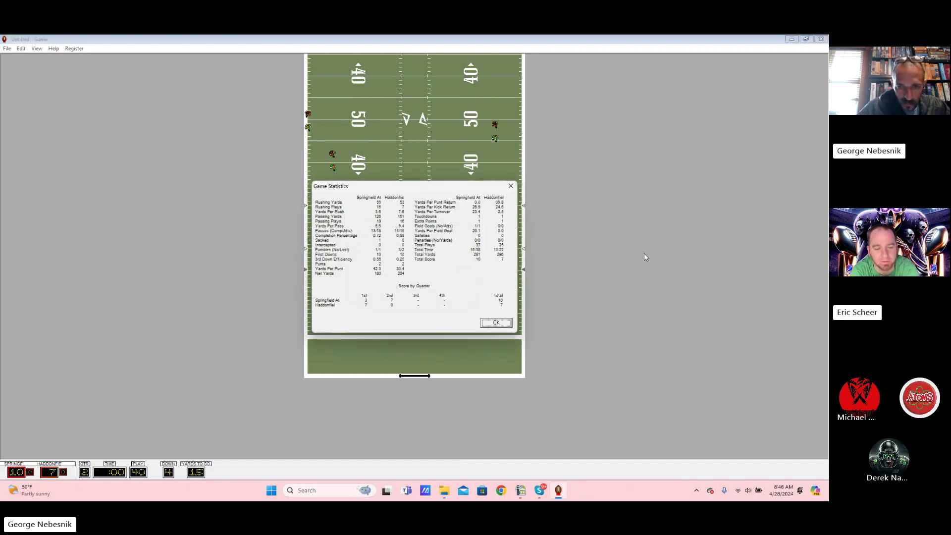
pyautogui.press('Return')
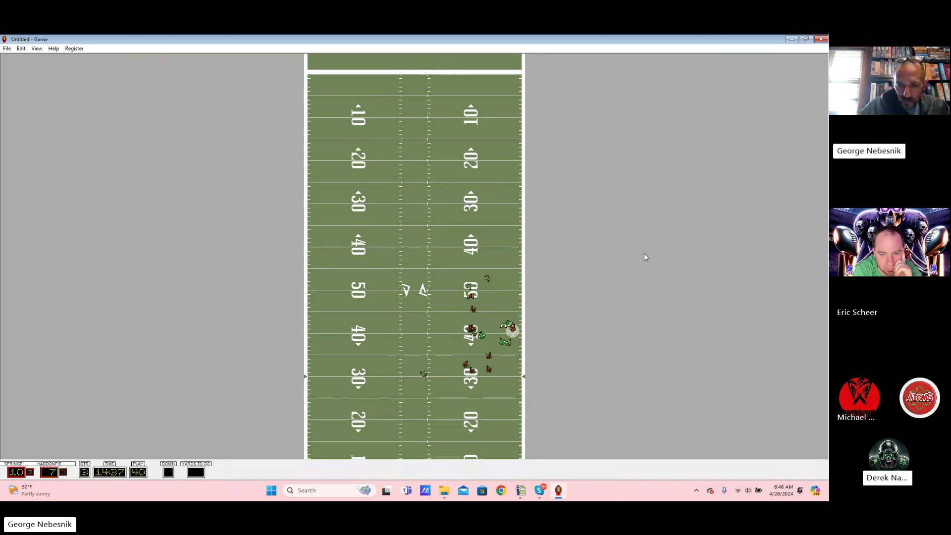
# Step: Dismiss the first third-quarter play result with Springfield ahead 10–7
pyautogui.press('Return')
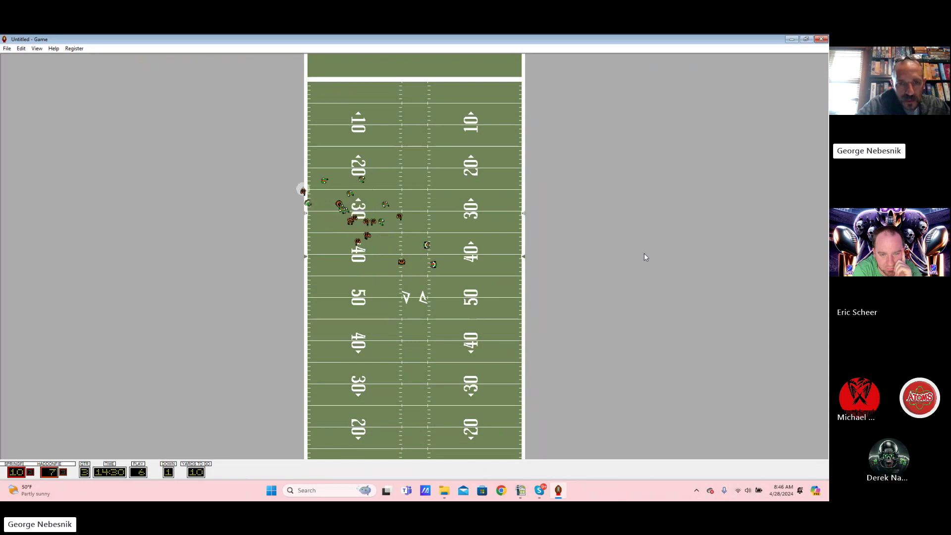
# Step: Run third-quarter plays up to and past a declined penalty notice
pyautogui.press('Return')
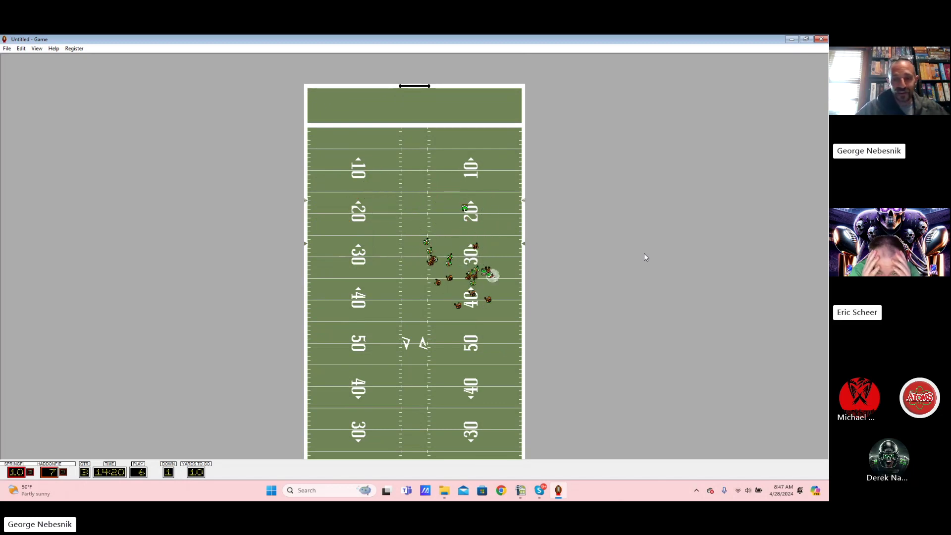
pyautogui.press('Return')
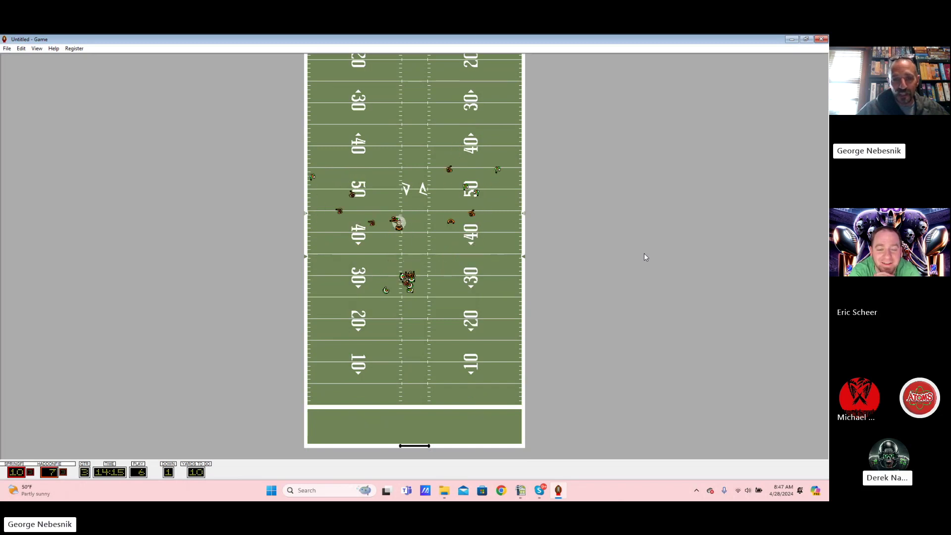
pyautogui.press('Return')
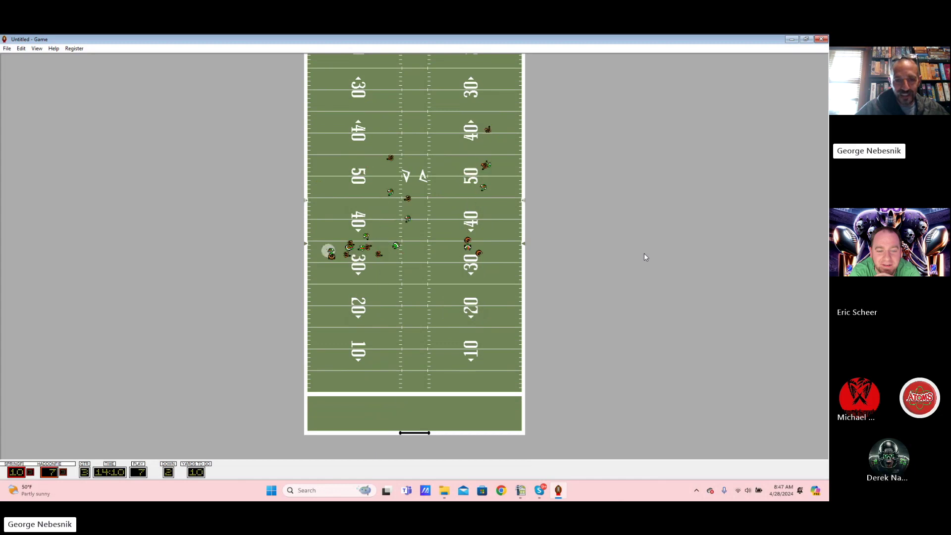
pyautogui.press('Return')
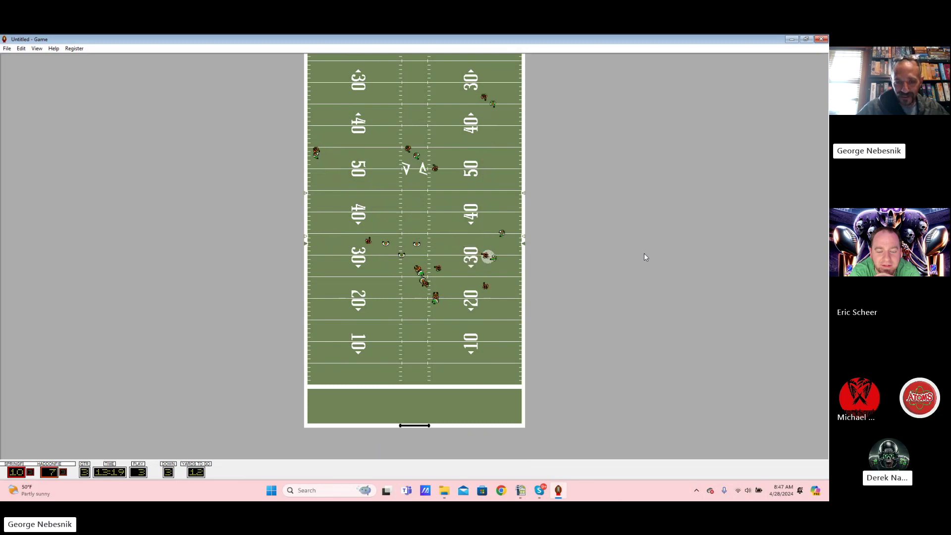
pyautogui.press('Return')
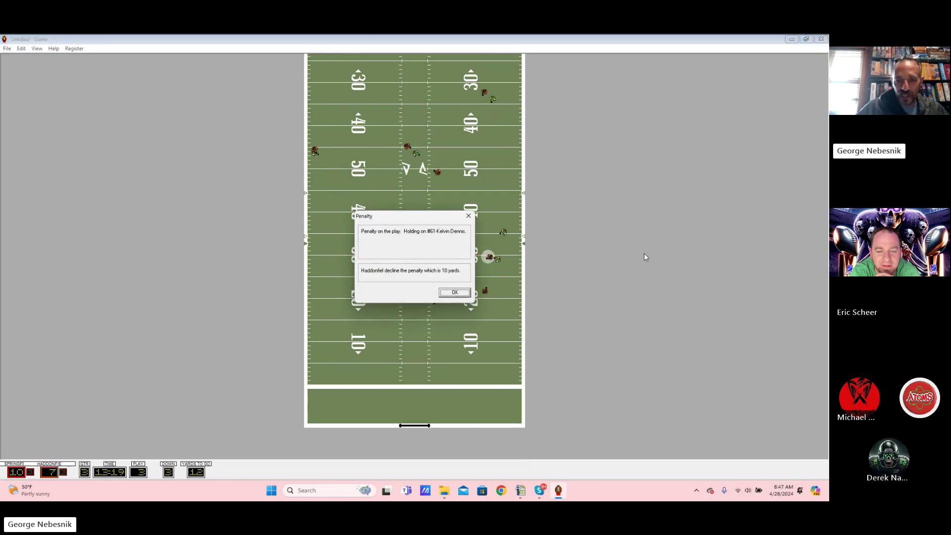
pyautogui.press('Return')
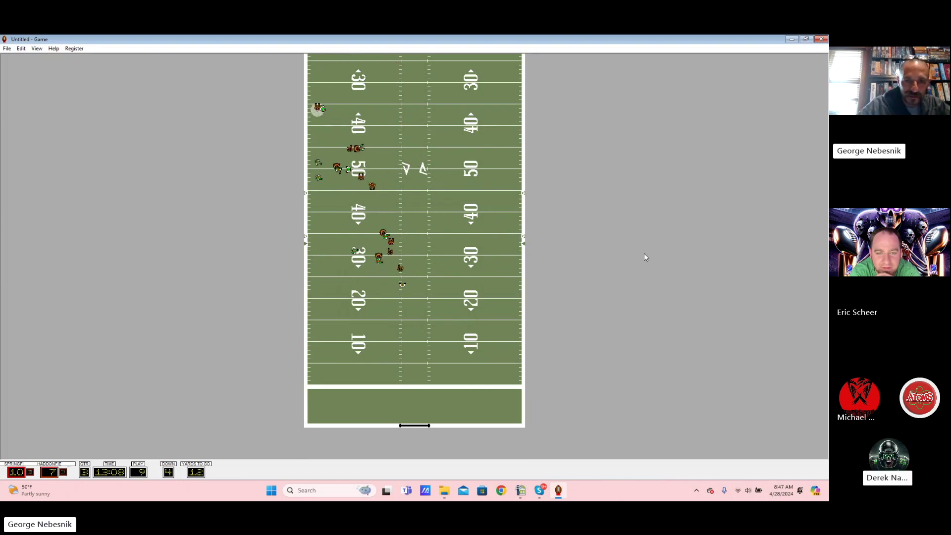
# Step: Continue past a 35-yard gain and a sack until Haddonfield's field goal ties it 10–10
pyautogui.press('Return')
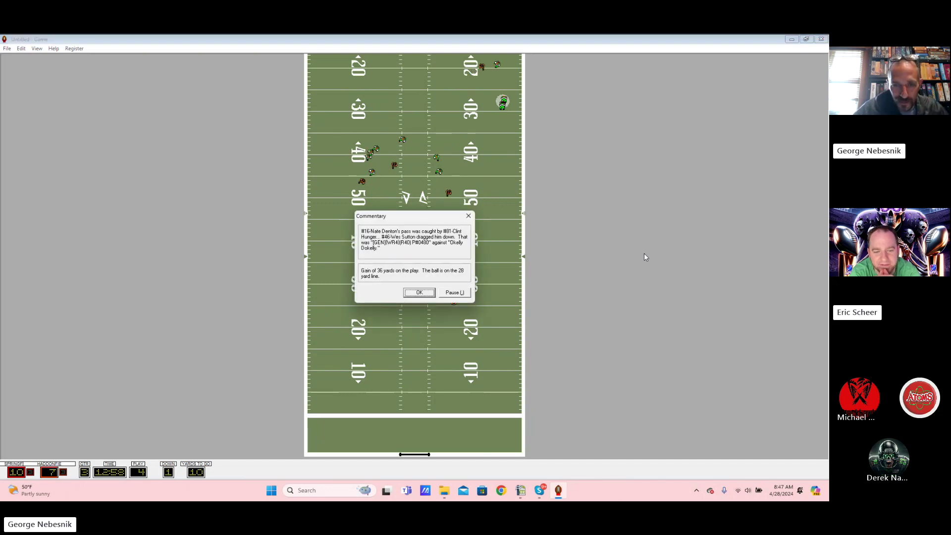
pyautogui.press('Return')
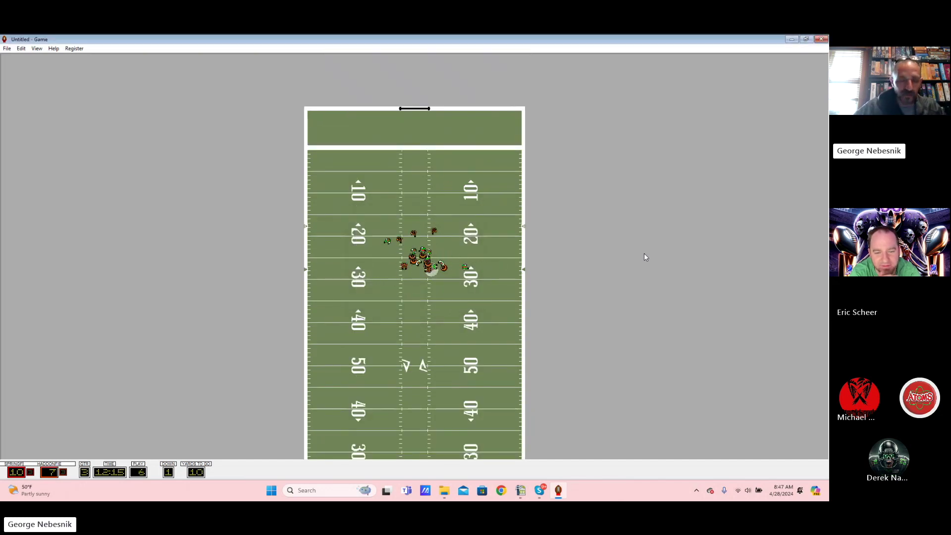
pyautogui.press('Return')
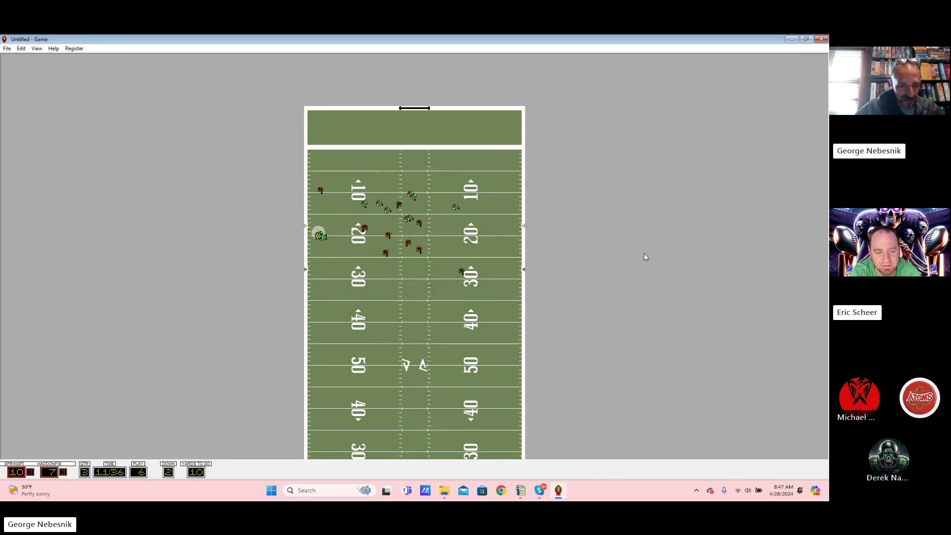
pyautogui.press('Return')
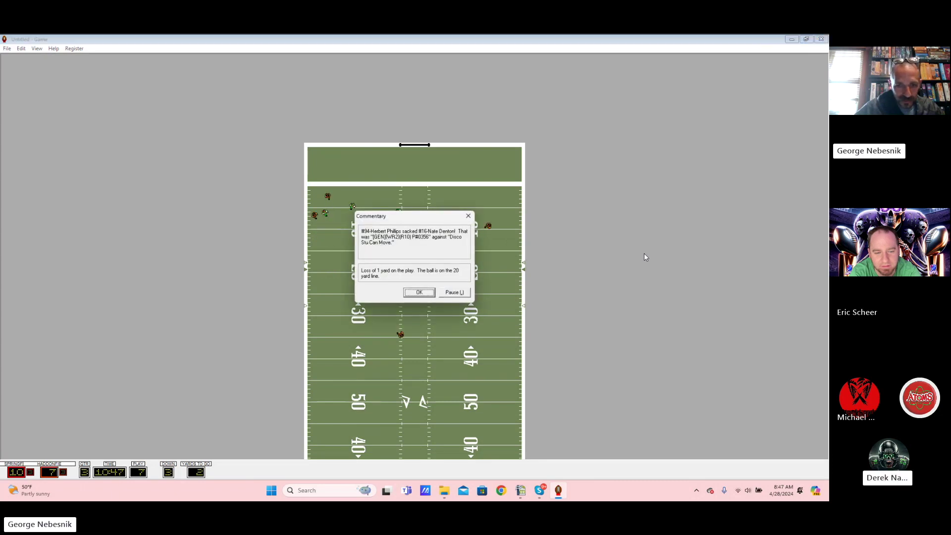
pyautogui.press('Return')
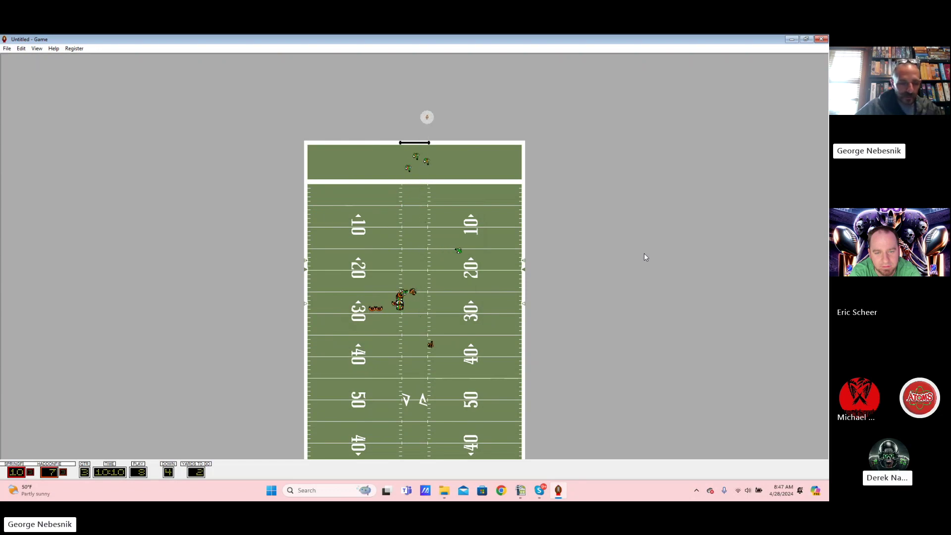
pyautogui.press('Return')
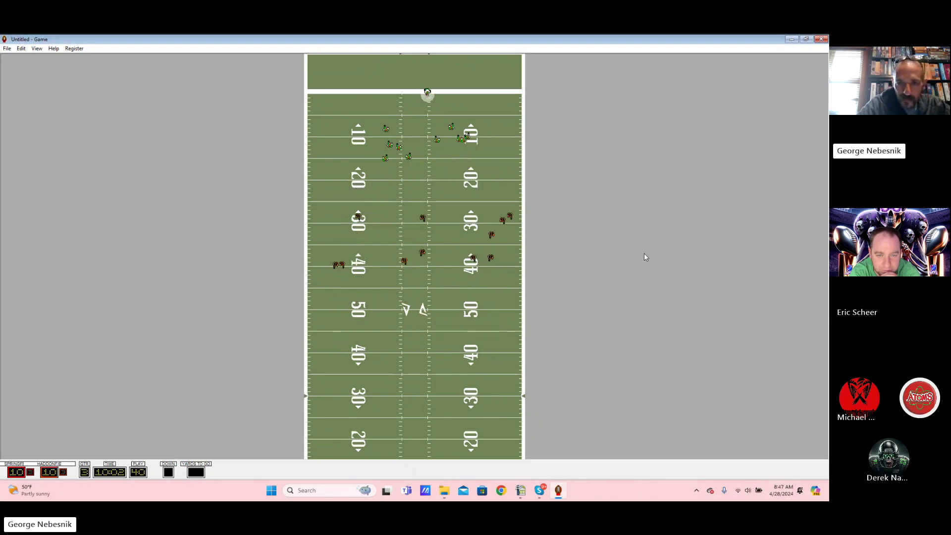
pyautogui.press('Return')
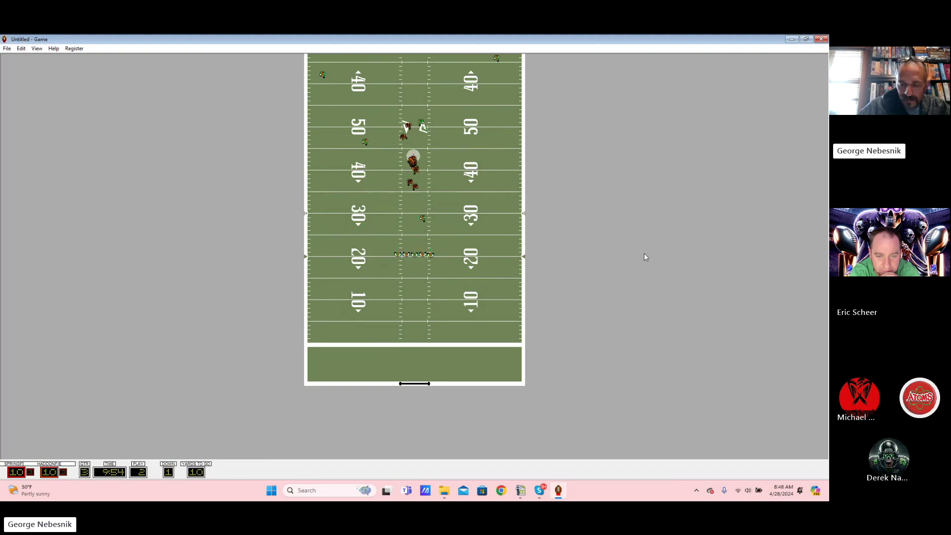
# Step: Dismiss a 5-yard gain, an incomplete pass and a sack as the quarter ends 13–10
pyautogui.press('Return')
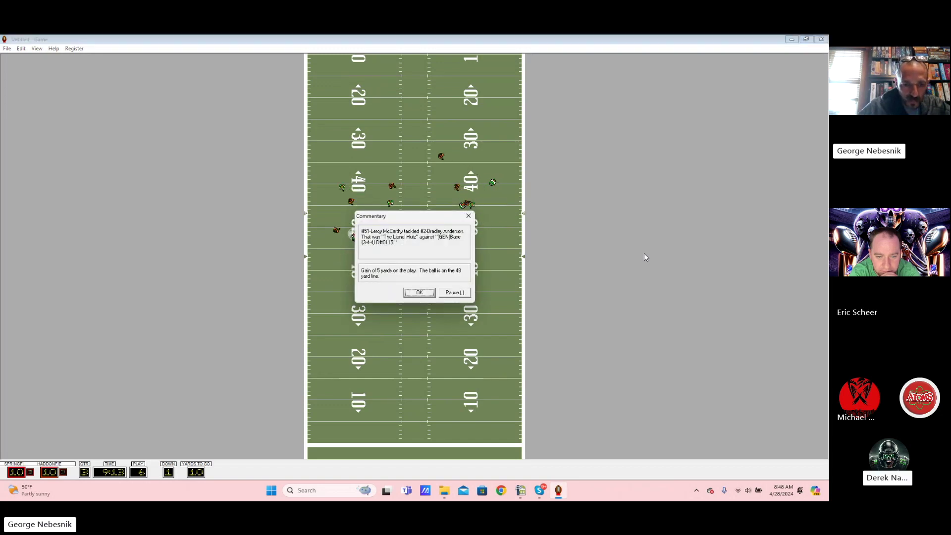
pyautogui.press('Return')
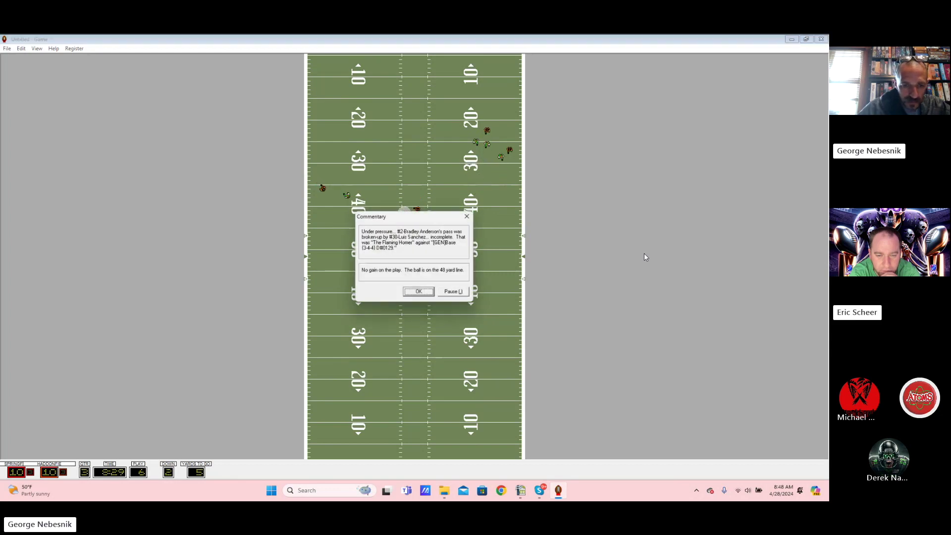
pyautogui.press('Return')
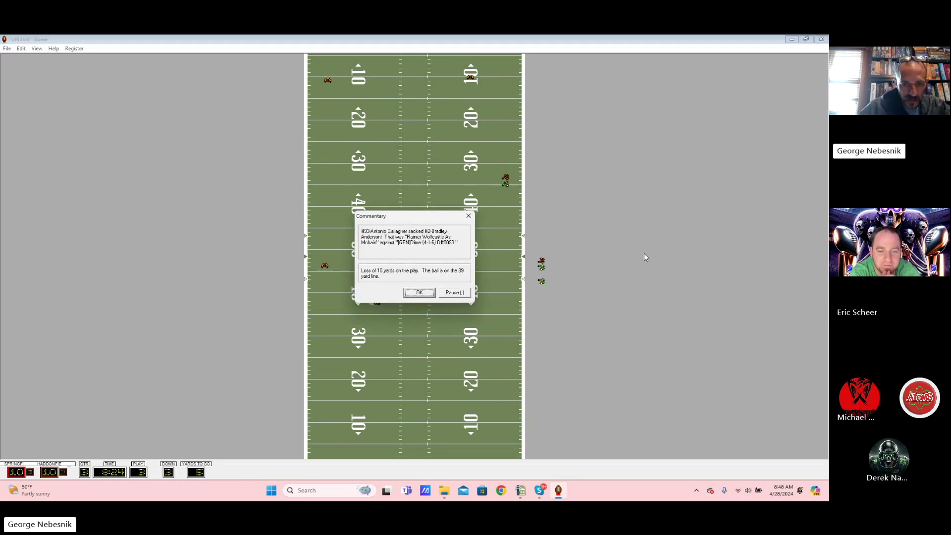
pyautogui.press('Return')
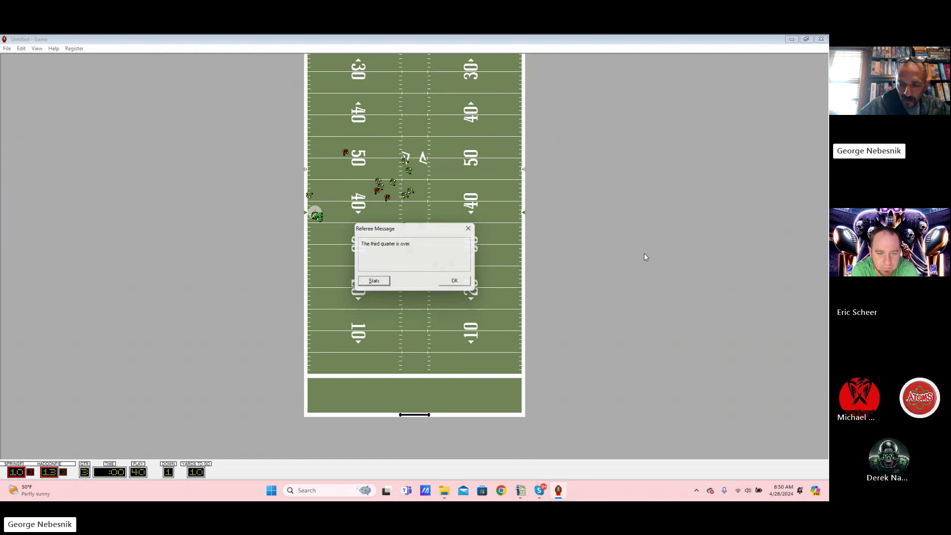
# Step: View and close the third-quarter statistics, then play on to Haddonfield's 16–10 field goal
pyautogui.press('Return')
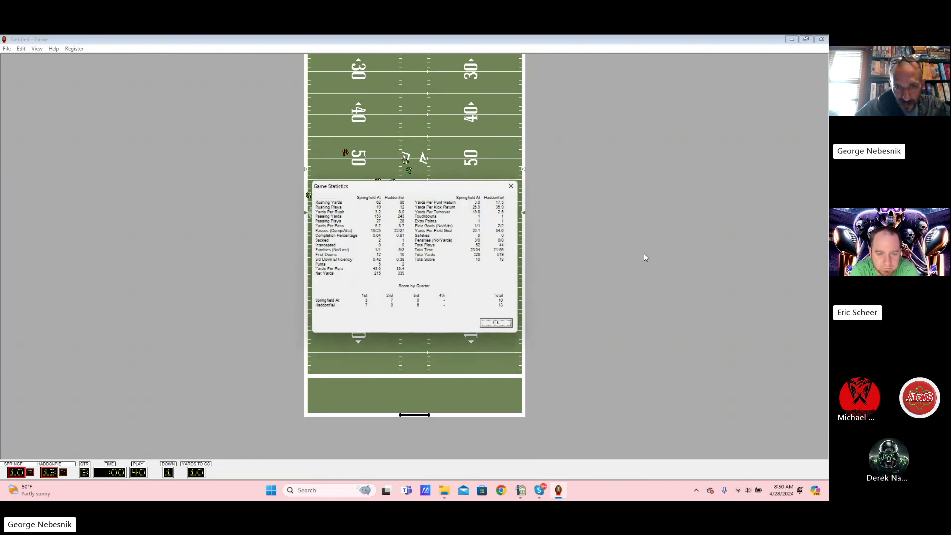
pyautogui.press('Return')
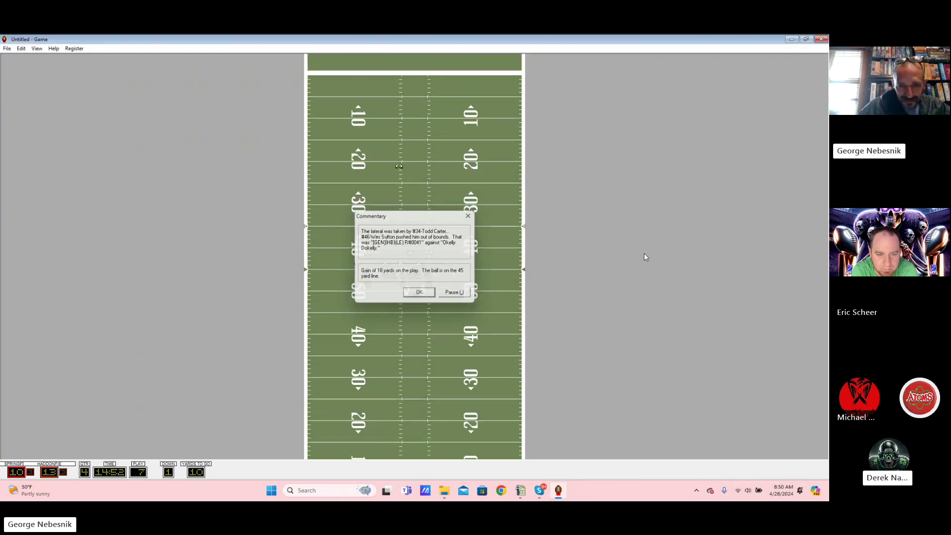
pyautogui.press('Return')
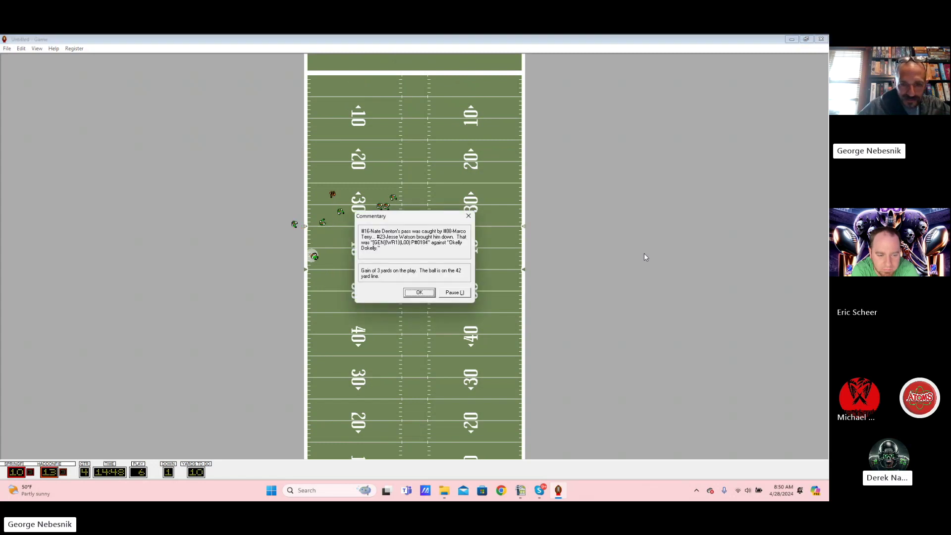
pyautogui.press('Return')
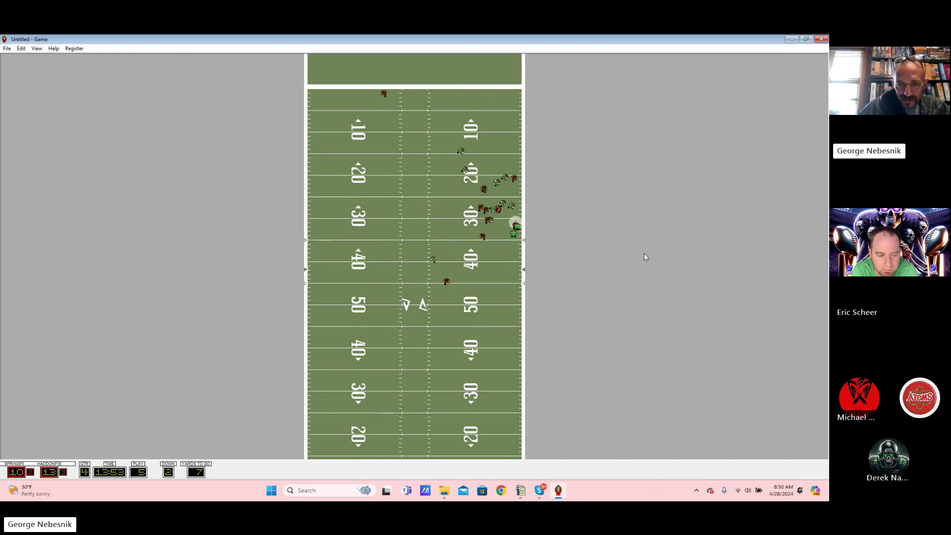
pyautogui.press('Return')
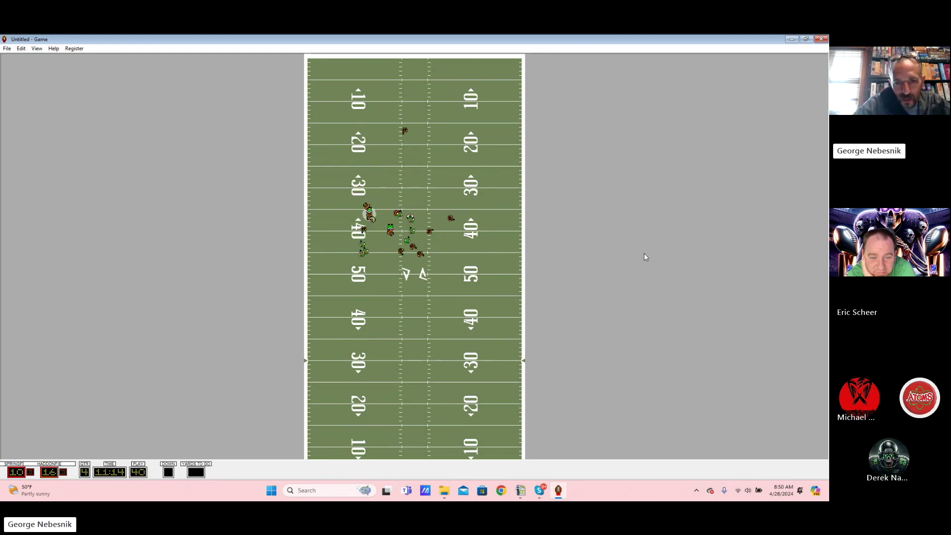
# Step: Run fourth-quarter plays through a 1-yard gain, a sack and a touchback
pyautogui.press('Return')
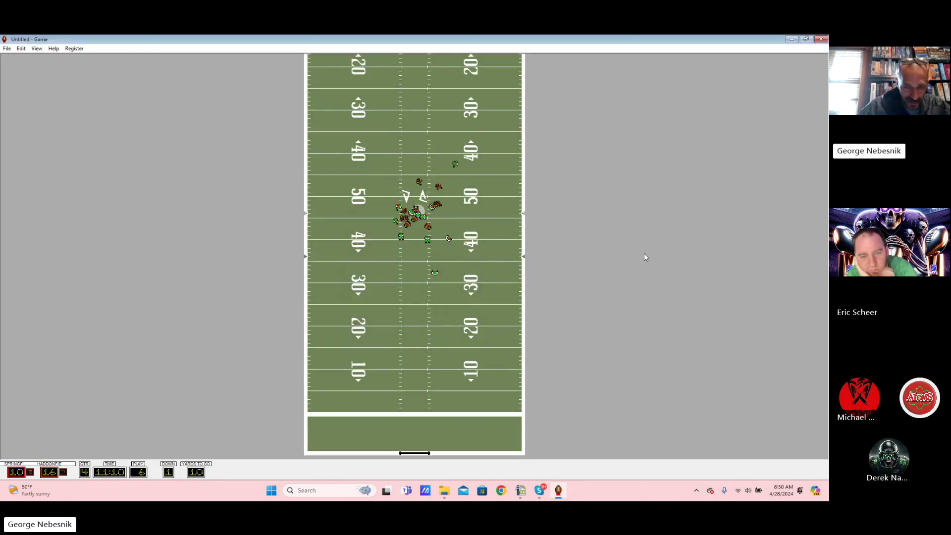
pyautogui.press('Return')
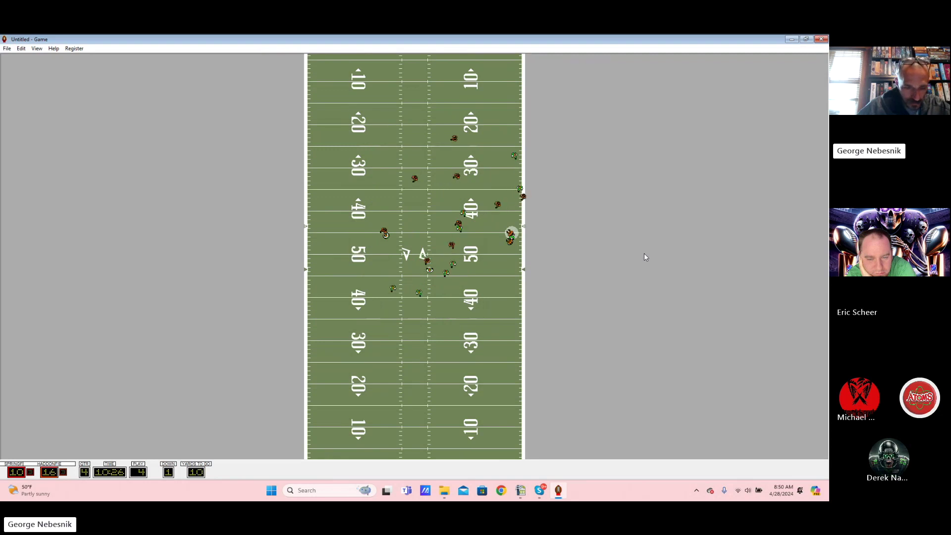
pyautogui.press('Return')
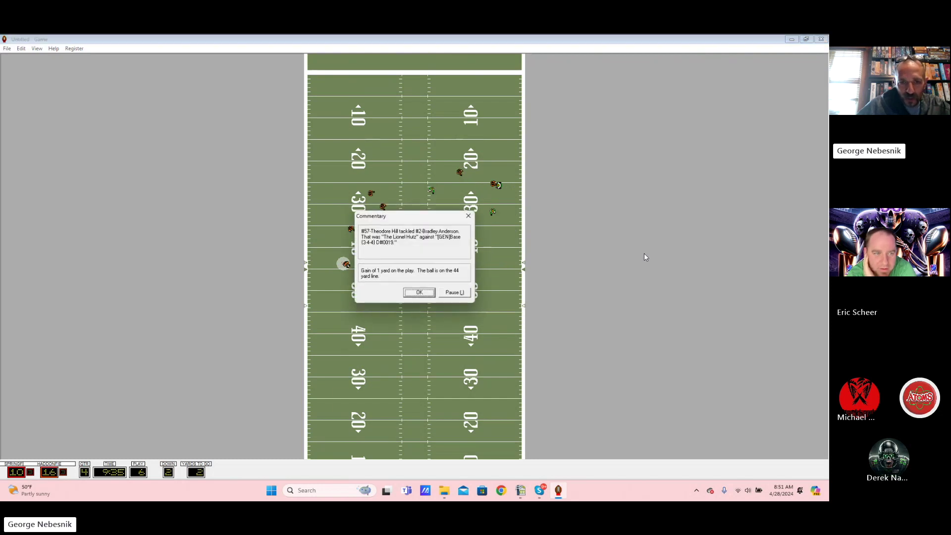
pyautogui.press('Return')
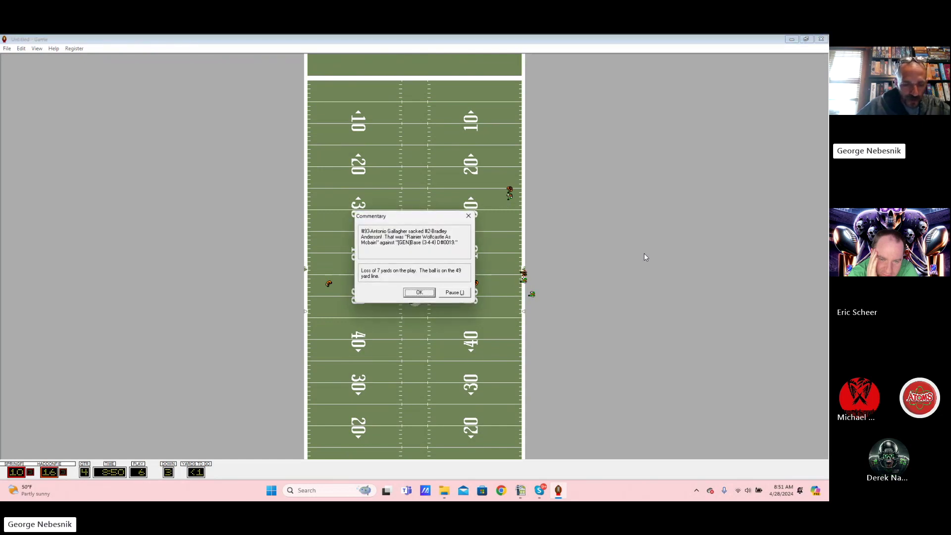
pyautogui.press('Return')
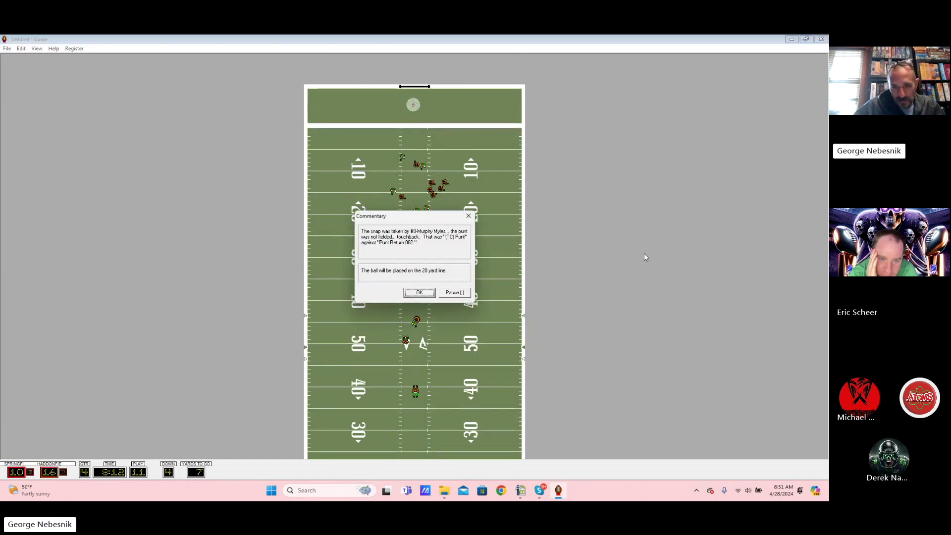
pyautogui.press('Return')
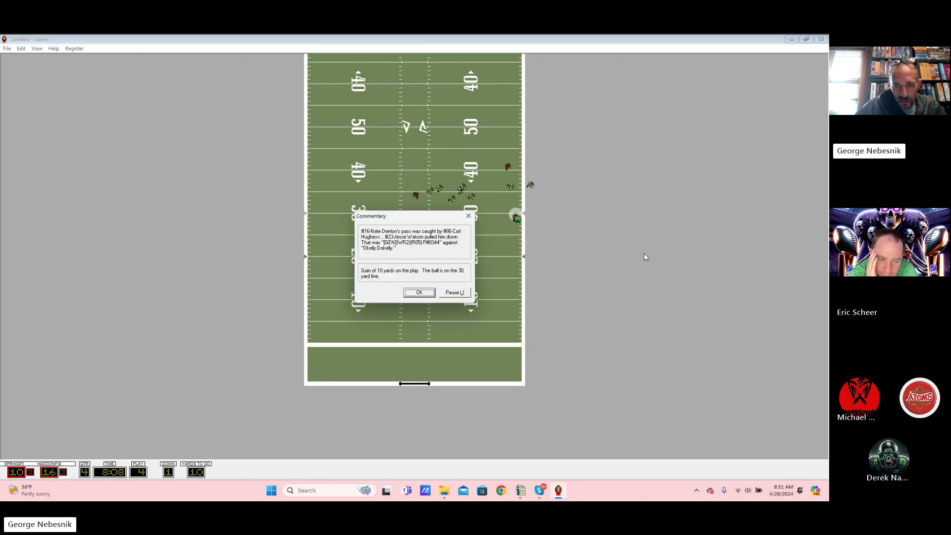
pyautogui.press('Return')
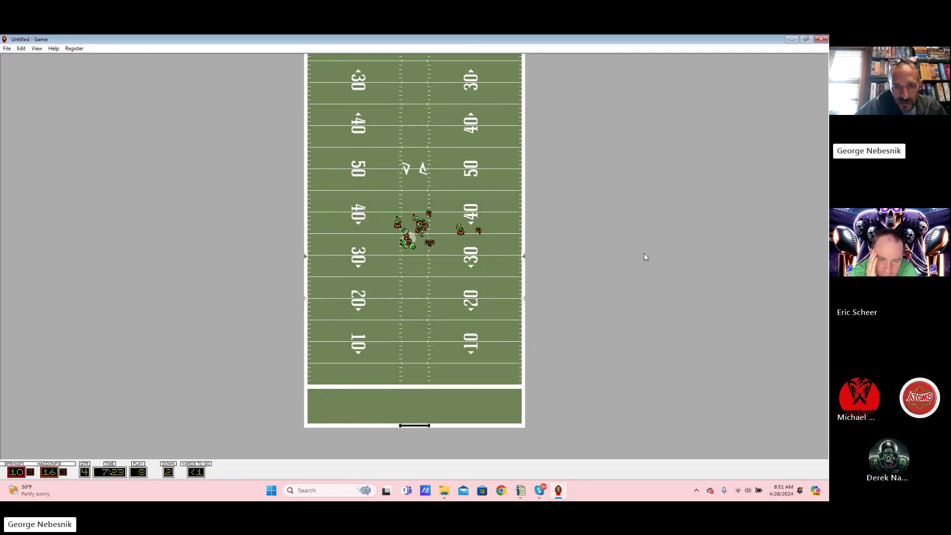
pyautogui.press('Return')
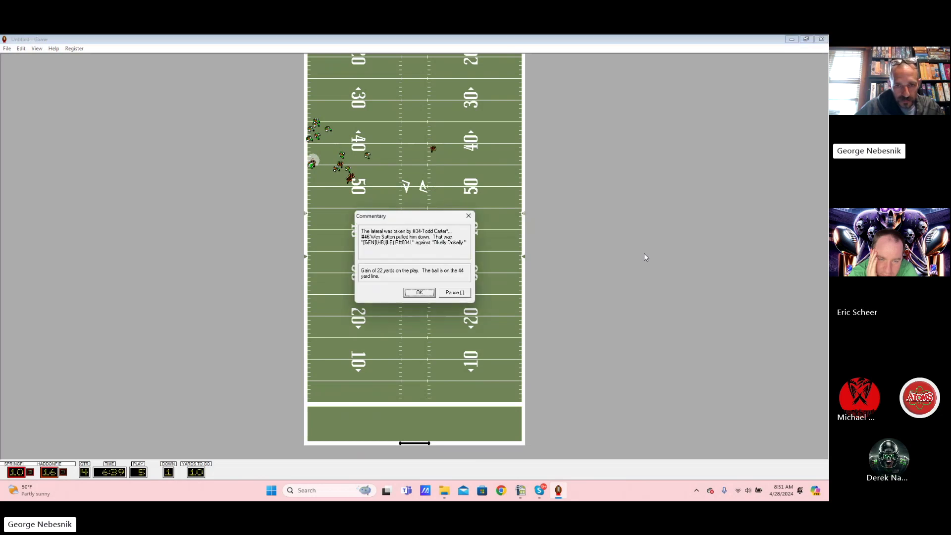
# Step: Advance Springfield's drive past an incomplete pass to the goal-line timeout at 1:57
pyautogui.press('Return')
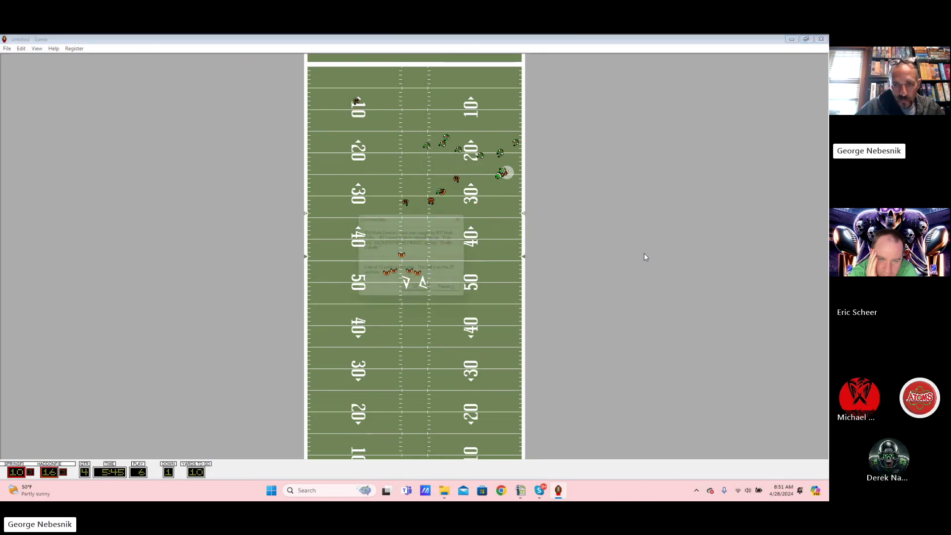
pyautogui.press('Return')
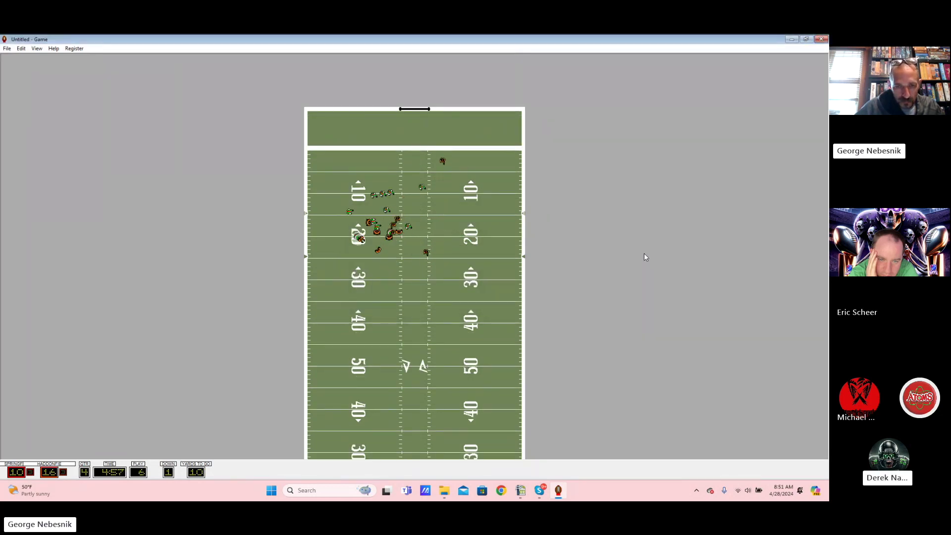
pyautogui.press('Return')
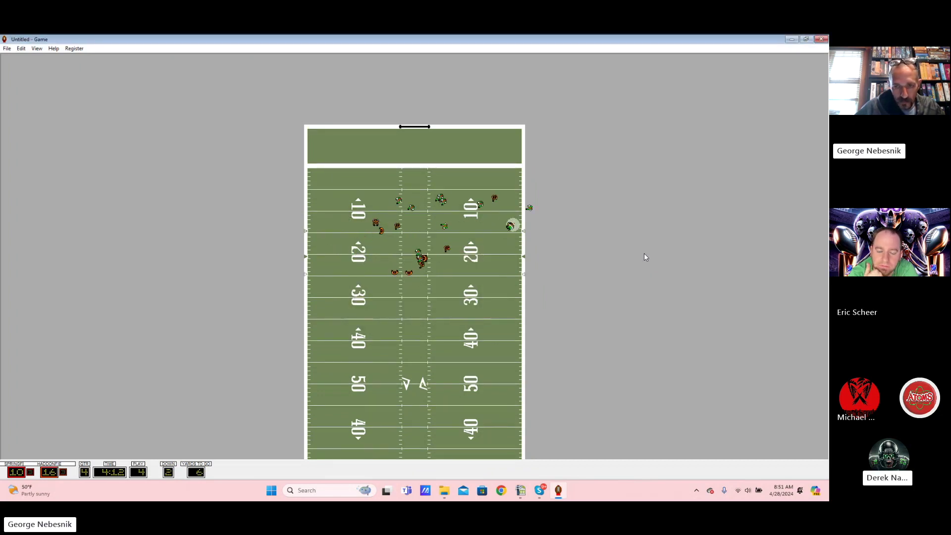
pyautogui.press('Return')
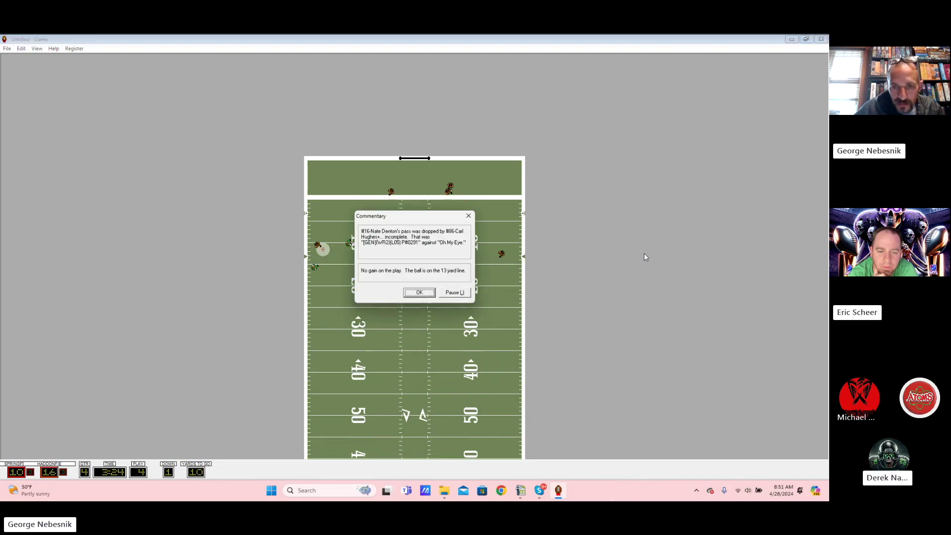
pyautogui.press('Return')
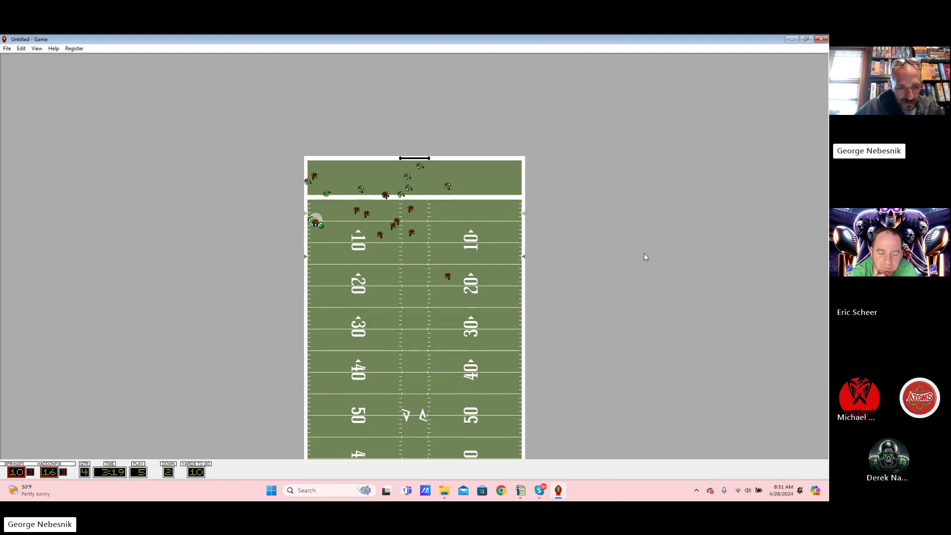
pyautogui.press('Return')
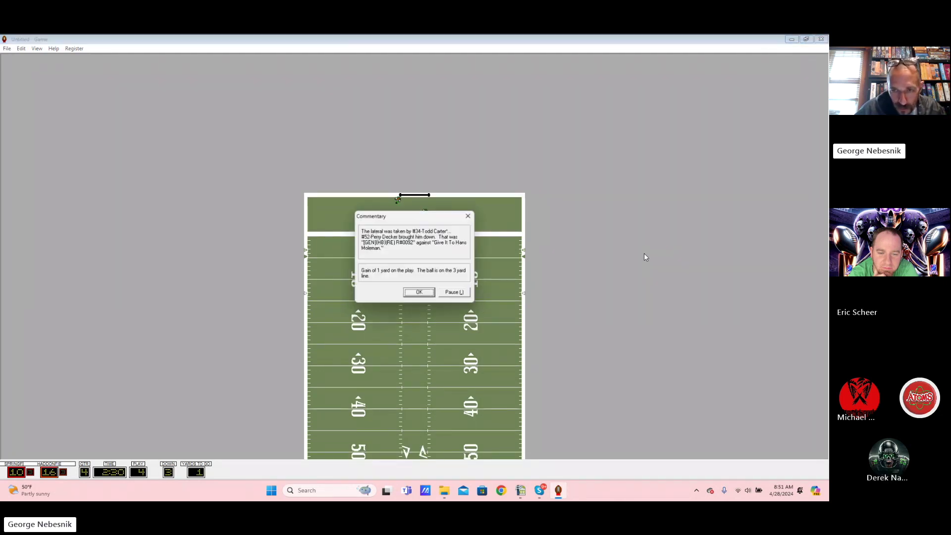
pyautogui.press('Return')
pyautogui.press('Return')
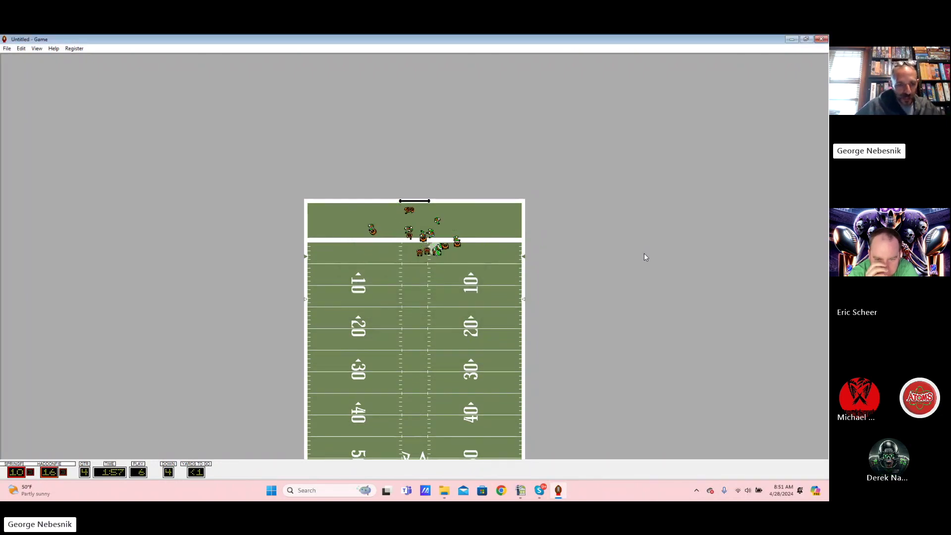
pyautogui.press('Return')
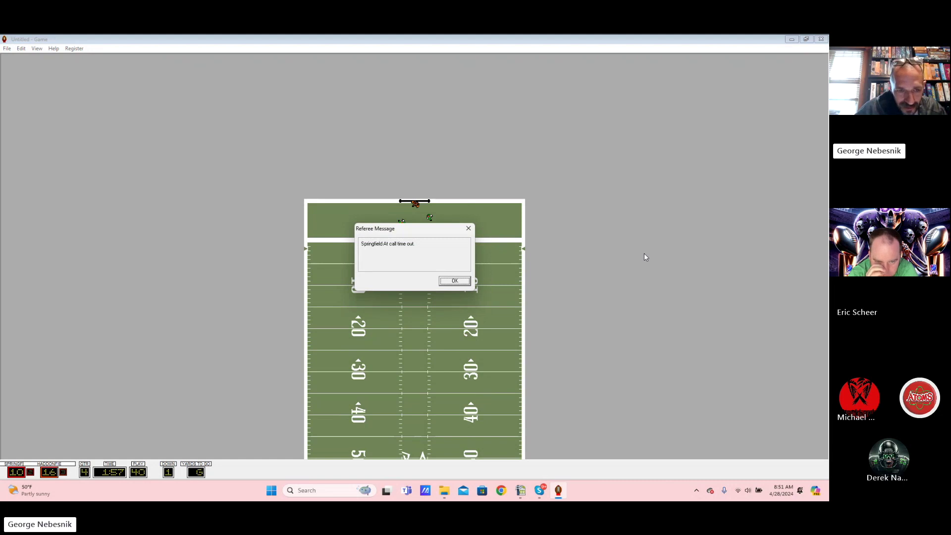
# Step: Run the final plays past the time-out until Game Statistics shows Haddonfield winning 23–10
pyautogui.press('Return')
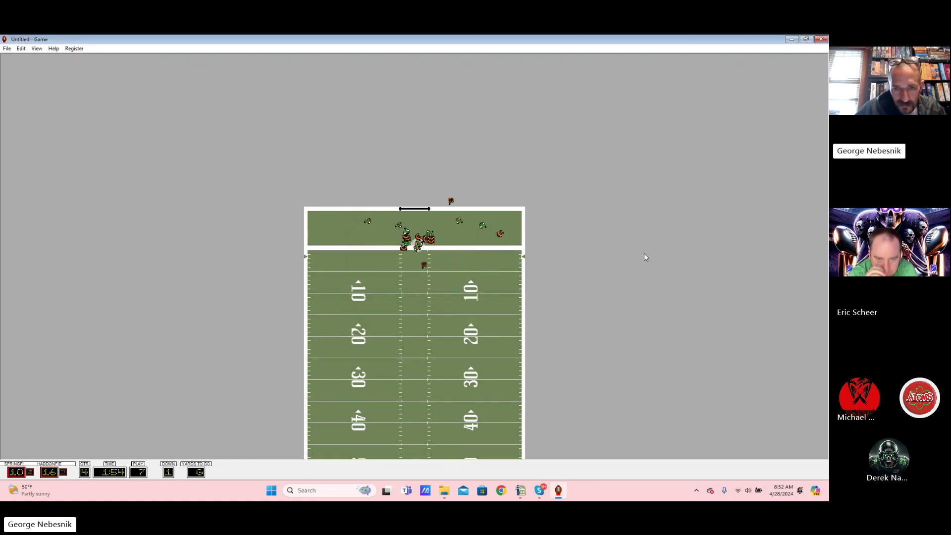
pyautogui.press('Return')
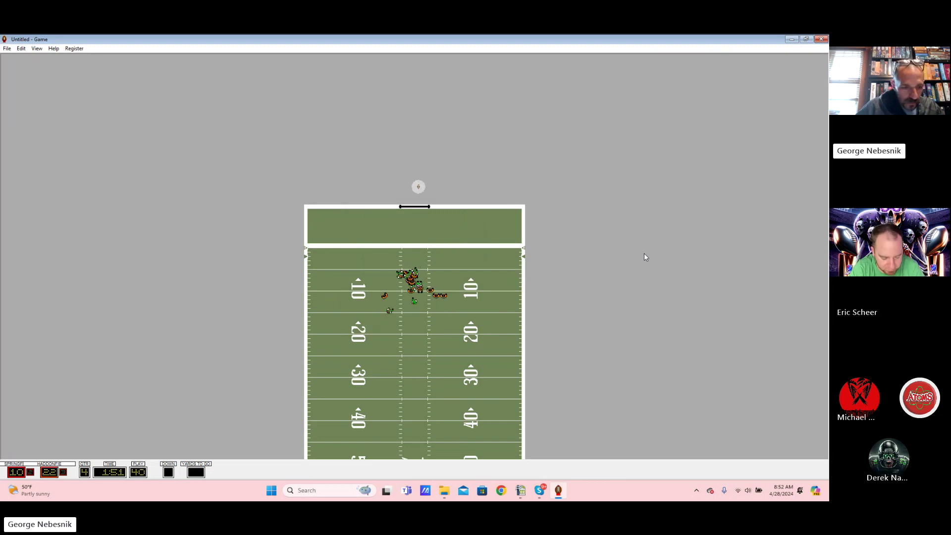
pyautogui.press('Return')
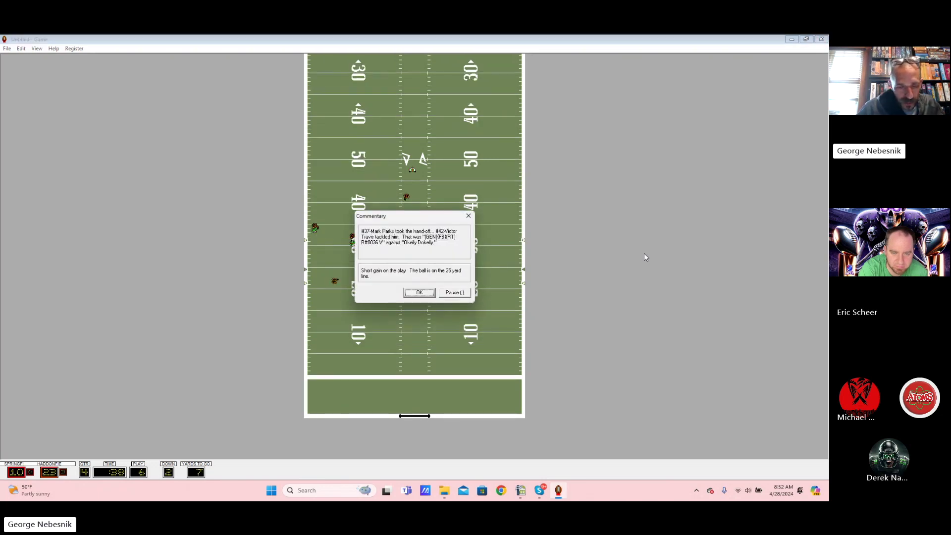
pyautogui.press('Return')
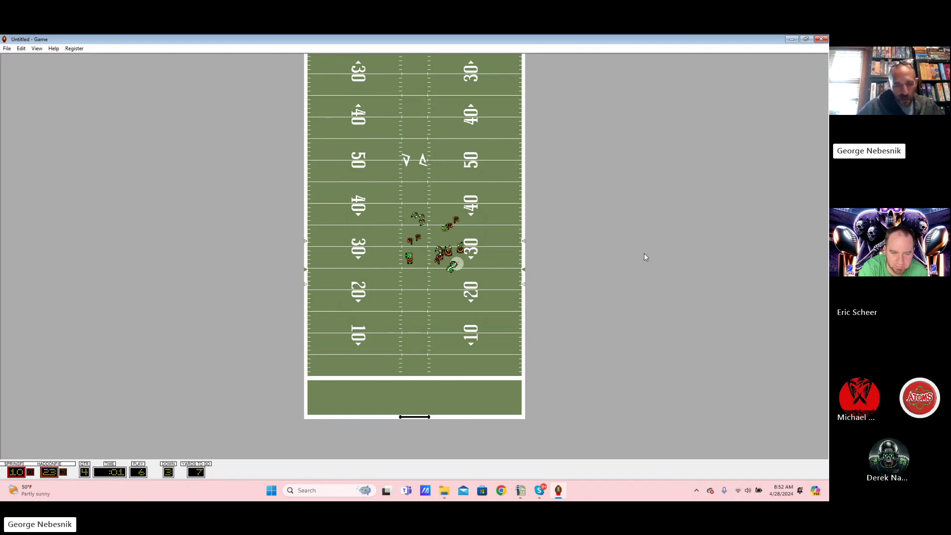
pyautogui.press('Return')
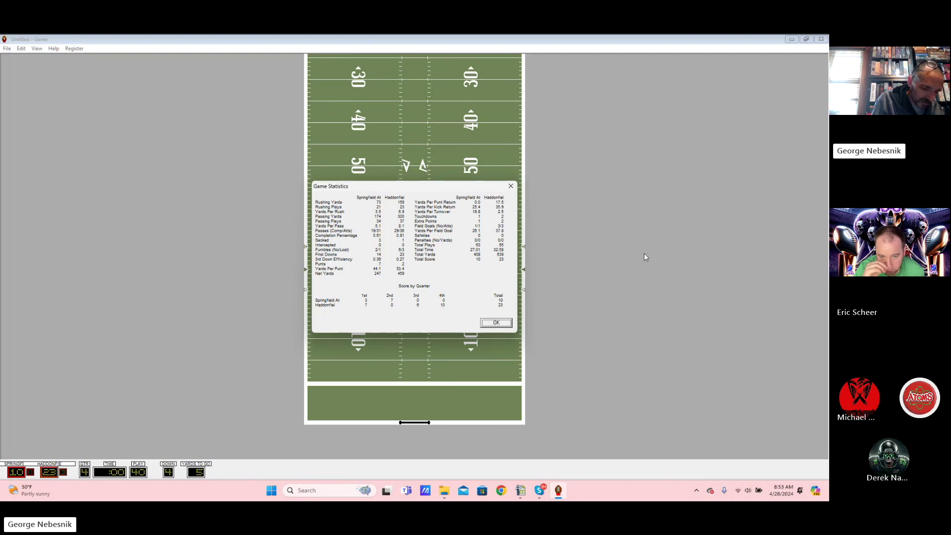
# Step: Close the final game statistics and exit the finished game
pyautogui.press('Return')
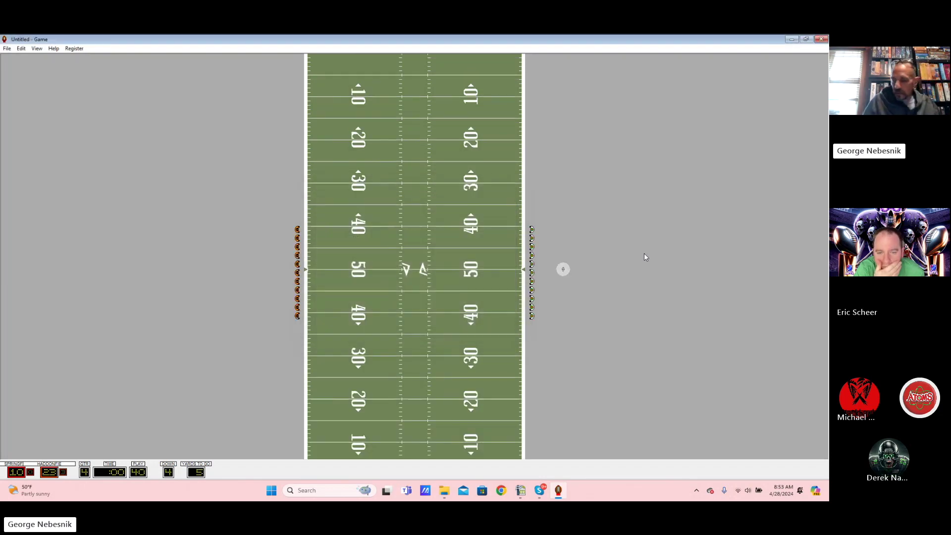
pyautogui.click(8, 49)
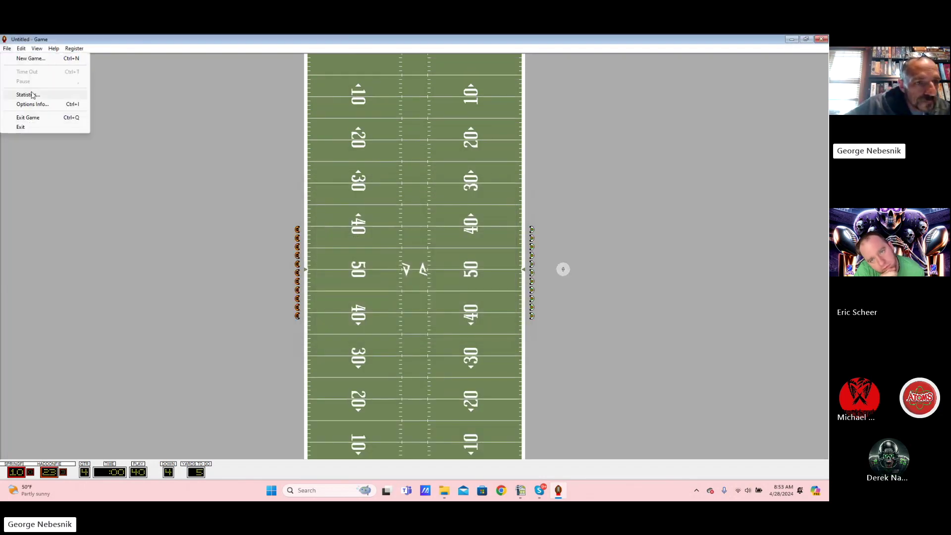
pyautogui.click(28, 118)
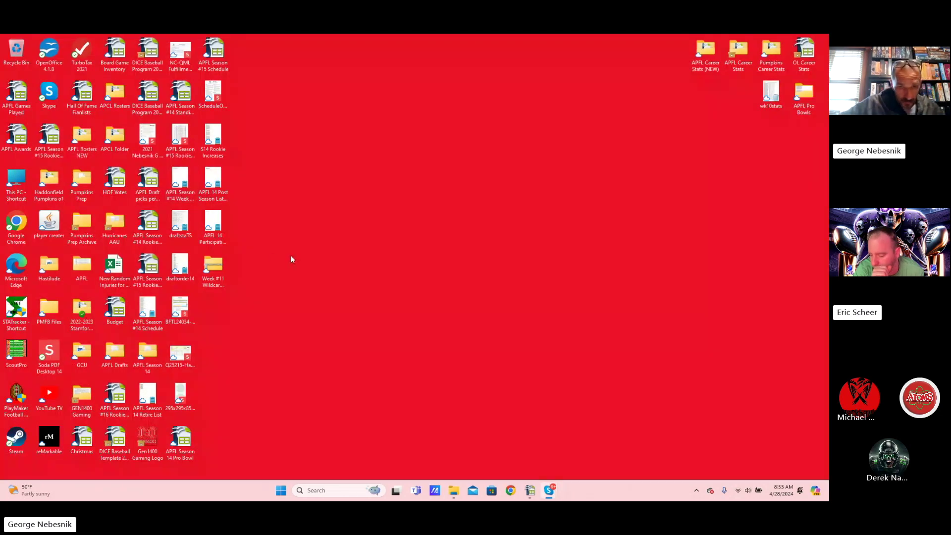
# Step: Exit Playmaker Football and select the Transcript file in the Locker Room folder
pyautogui.click(305, 186)
pyautogui.click(323, 233)
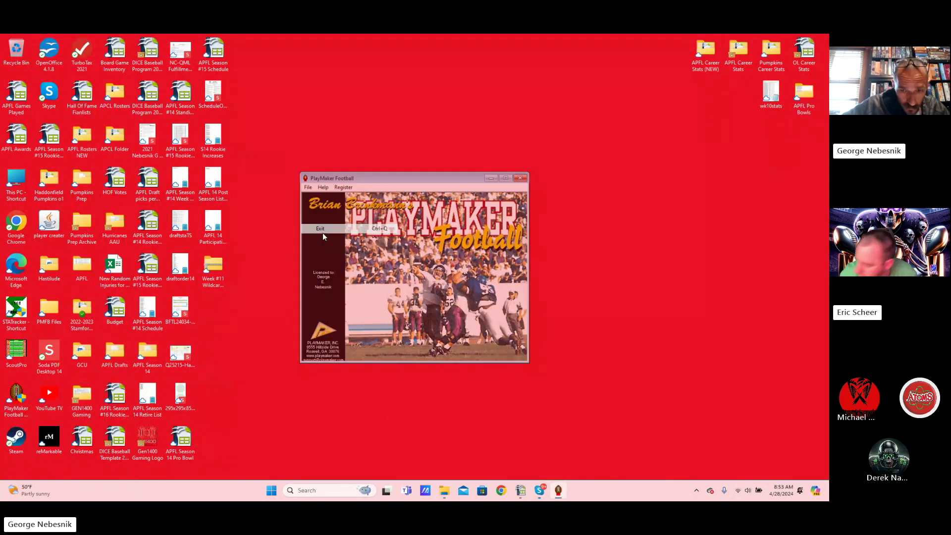
pyautogui.click(453, 491)
pyautogui.click(362, 199)
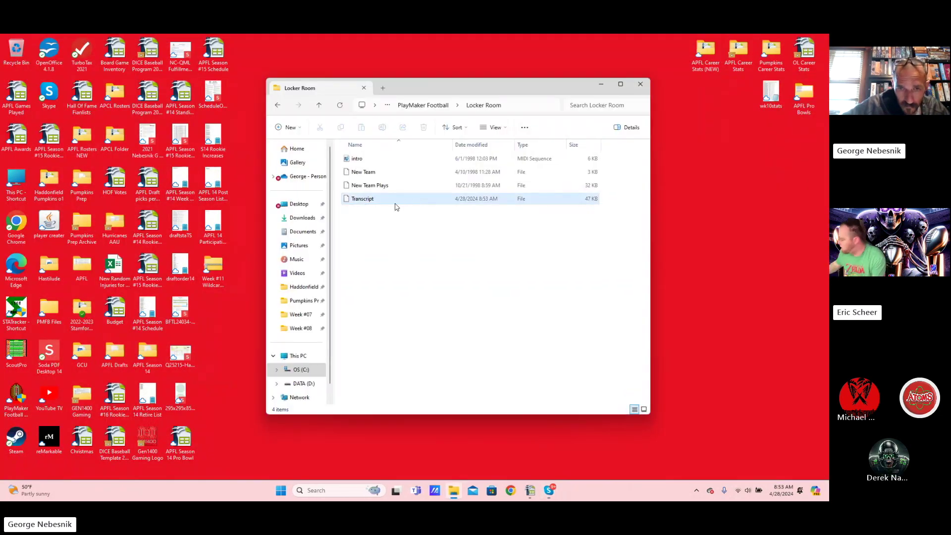
# Step: Rename Transcript to SPR@HAD, then move it from Locker Room onto the desktop
pyautogui.rightClick(364, 201)
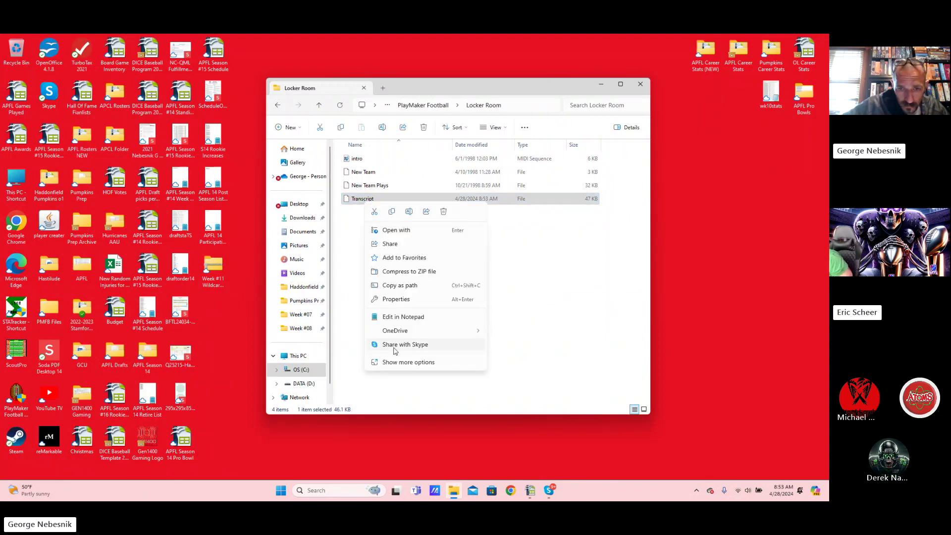
pyautogui.click(408, 362)
pyautogui.click(389, 394)
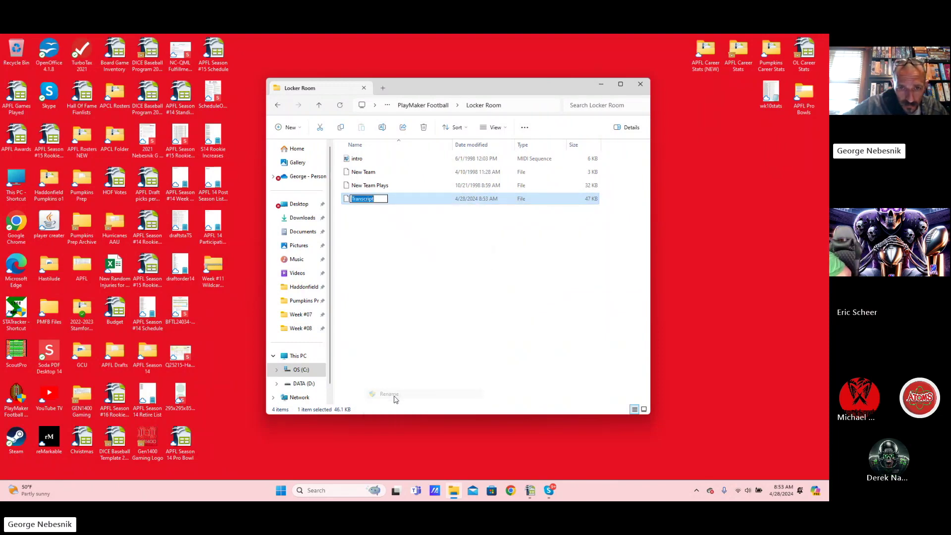
pyautogui.write('SPR')
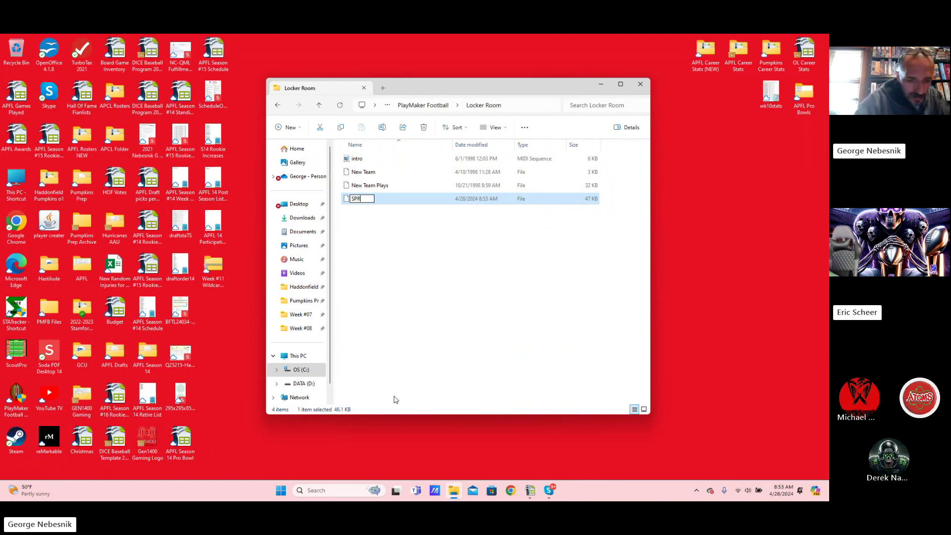
pyautogui.write('0')
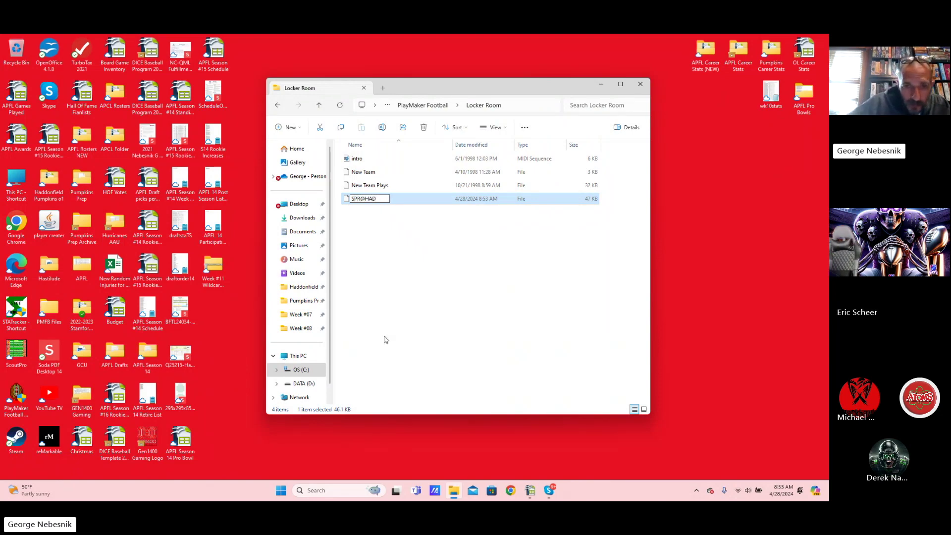
pyautogui.press('Return')
pyautogui.moveTo(355, 225); pyautogui.dragTo(238, 327)
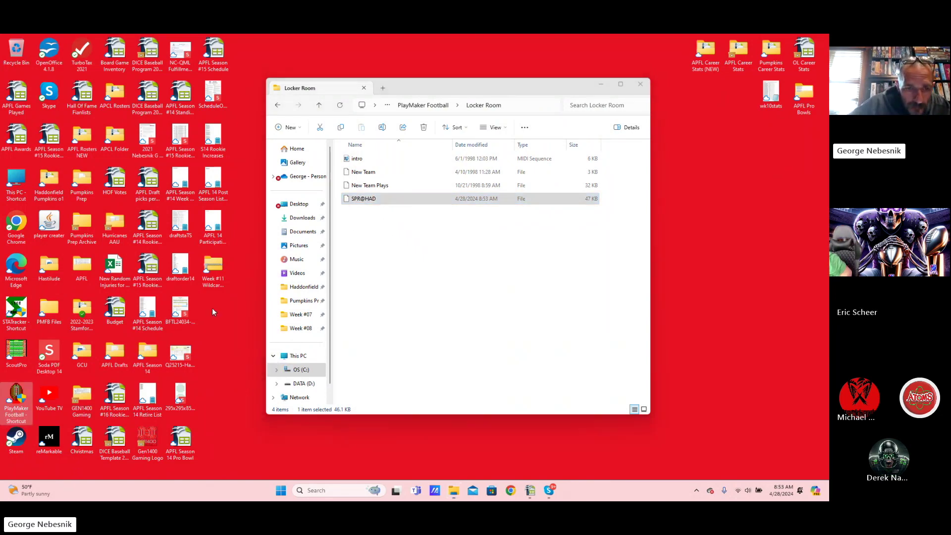
pyautogui.click(392, 204)
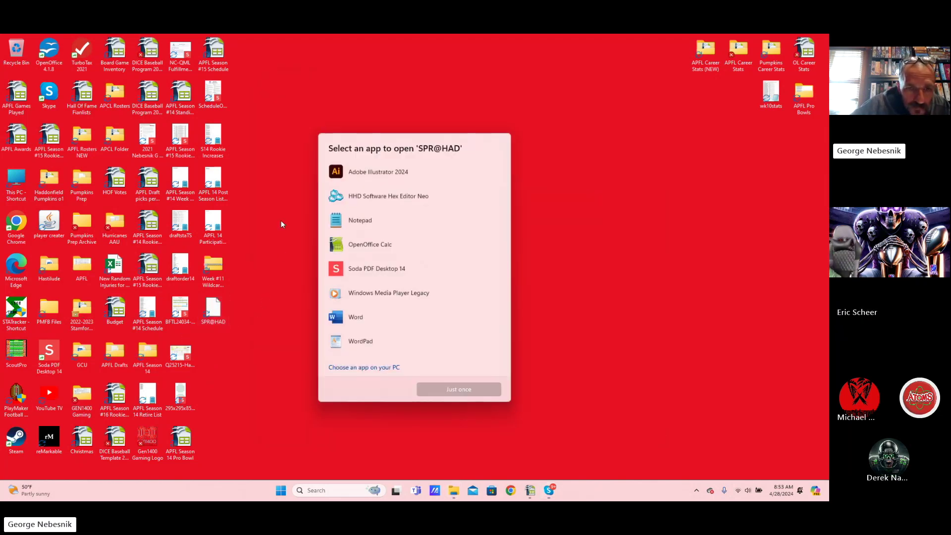
# Step: Review SPR@HAD in Notepad, close it, and launch Playmaker Football from its shortcut
pyautogui.doubleClick(349, 223)
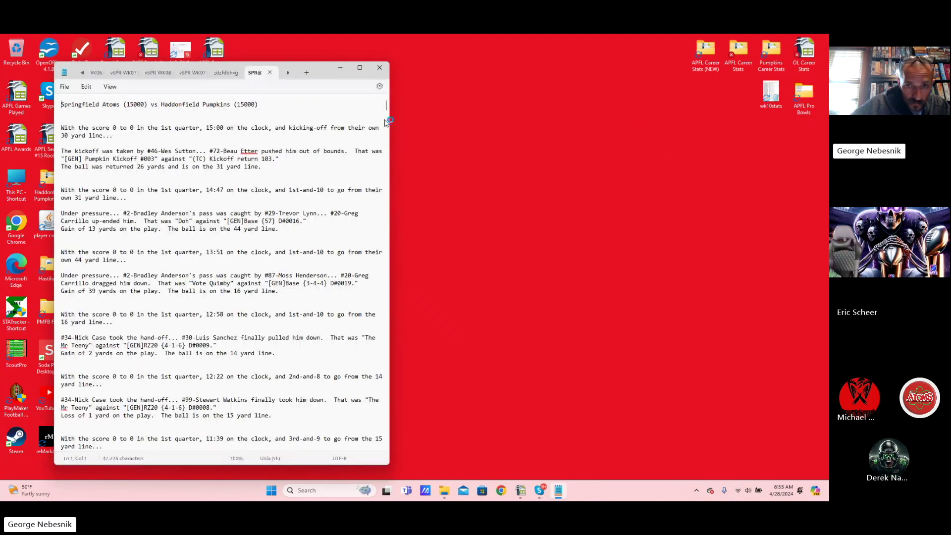
pyautogui.moveTo(385, 104); pyautogui.dragTo(386, 446)
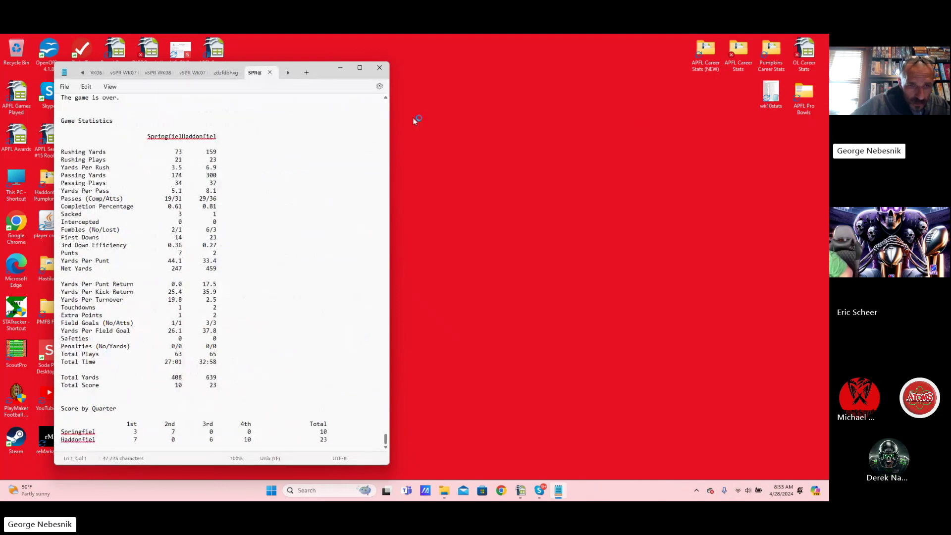
pyautogui.click(380, 69)
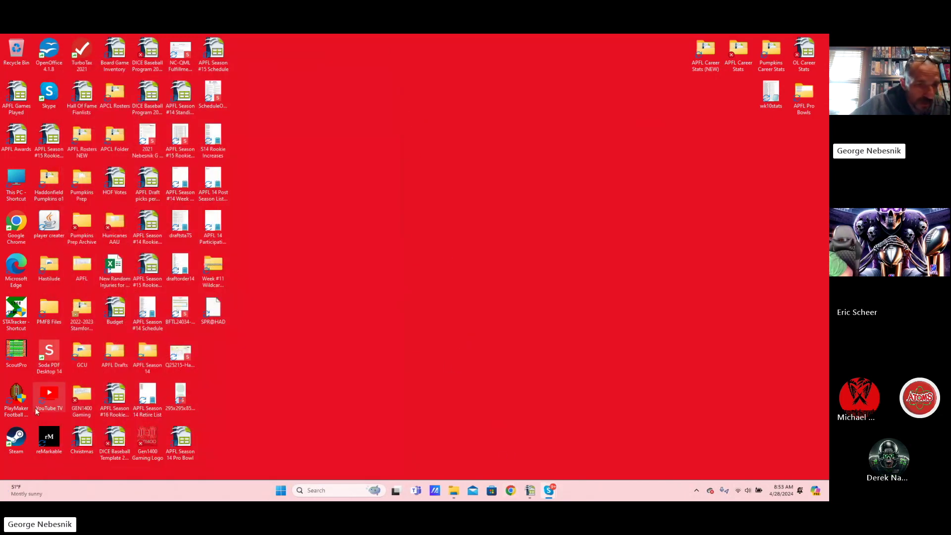
pyautogui.click(17, 398)
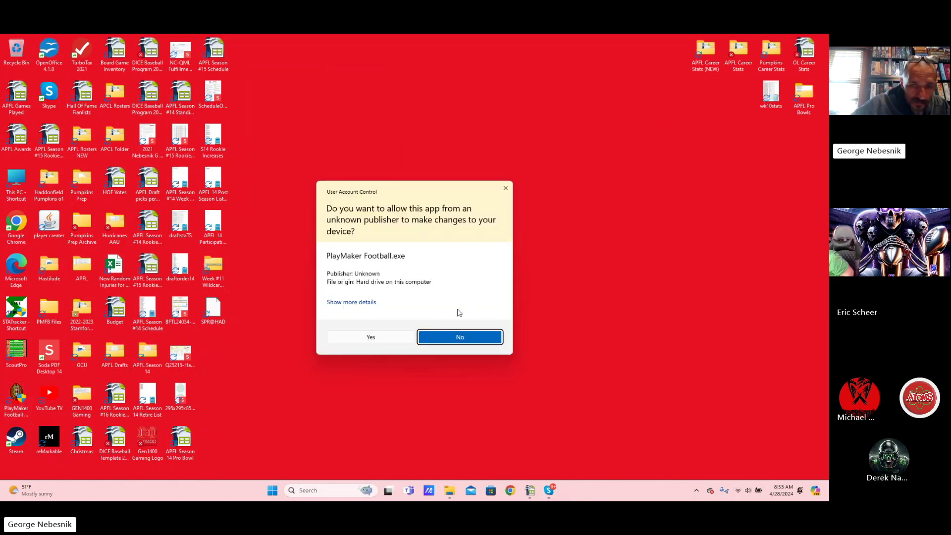
pyautogui.click(394, 339)
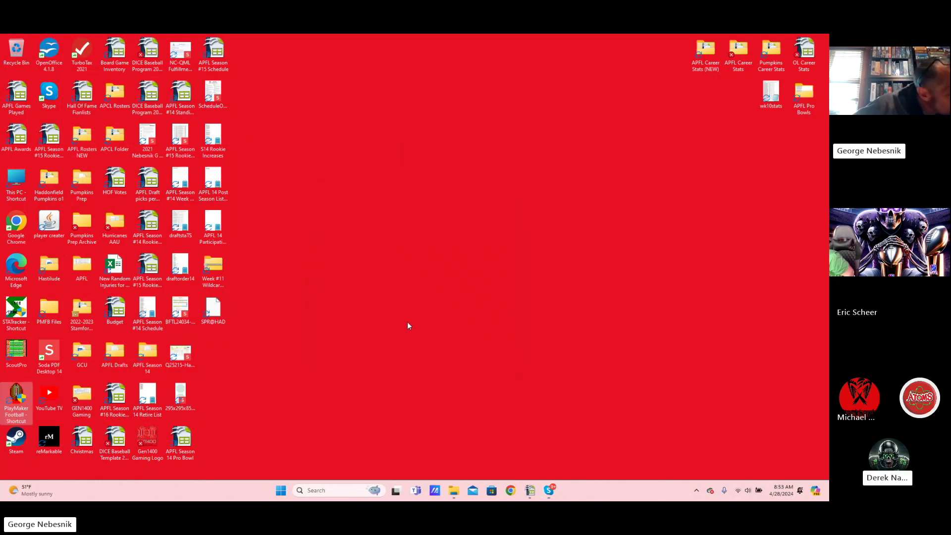
# Step: Start a new game with French Quarter Phoenix and its playbook as the visiting team
pyautogui.click(307, 185)
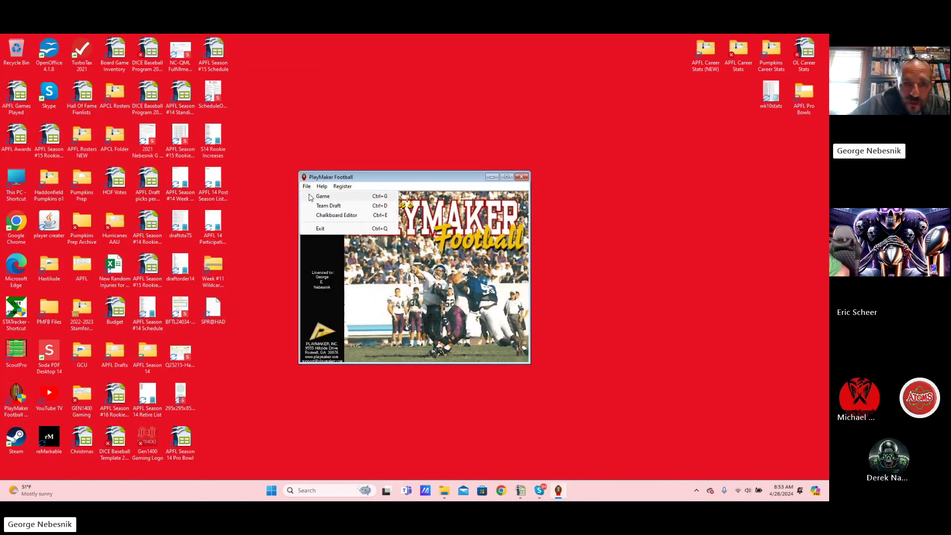
pyautogui.click(469, 243)
pyautogui.click(507, 247)
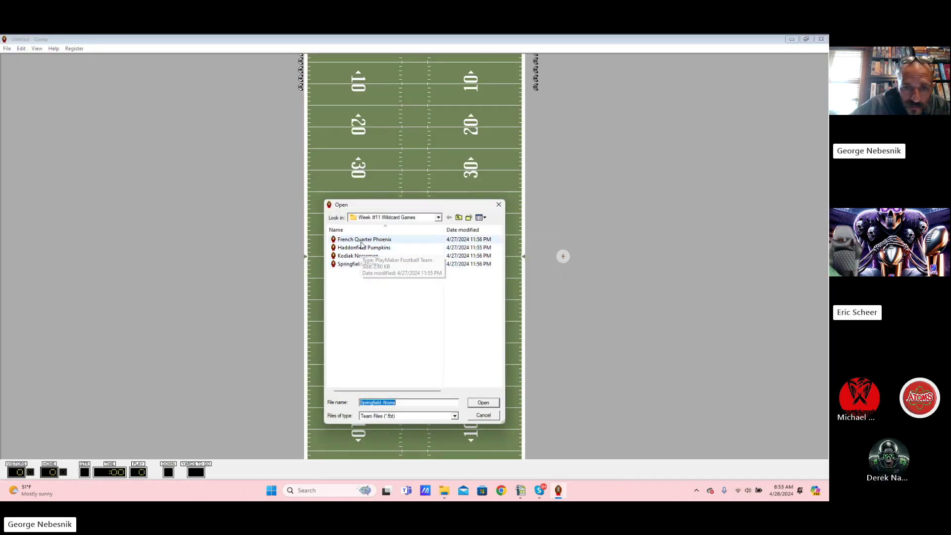
pyautogui.doubleClick(362, 240)
pyautogui.click(469, 243)
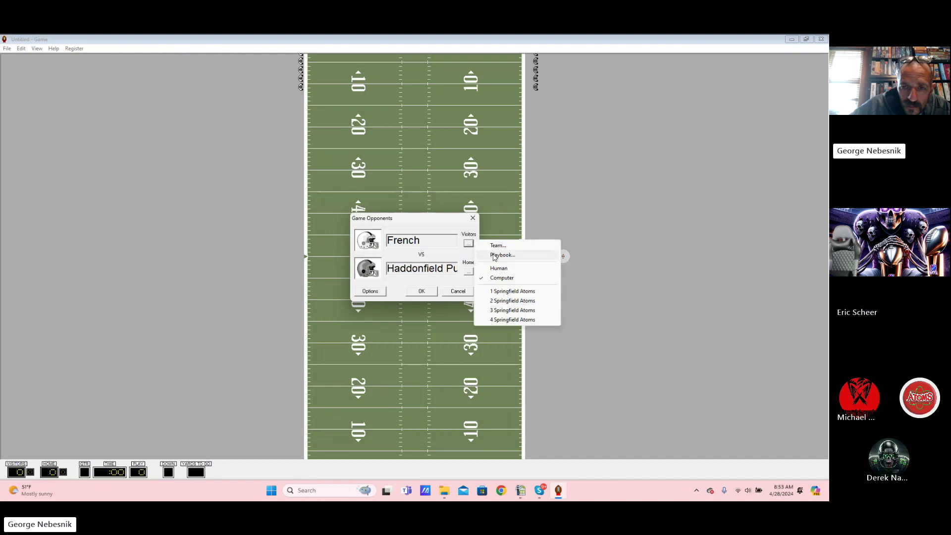
pyautogui.click(496, 258)
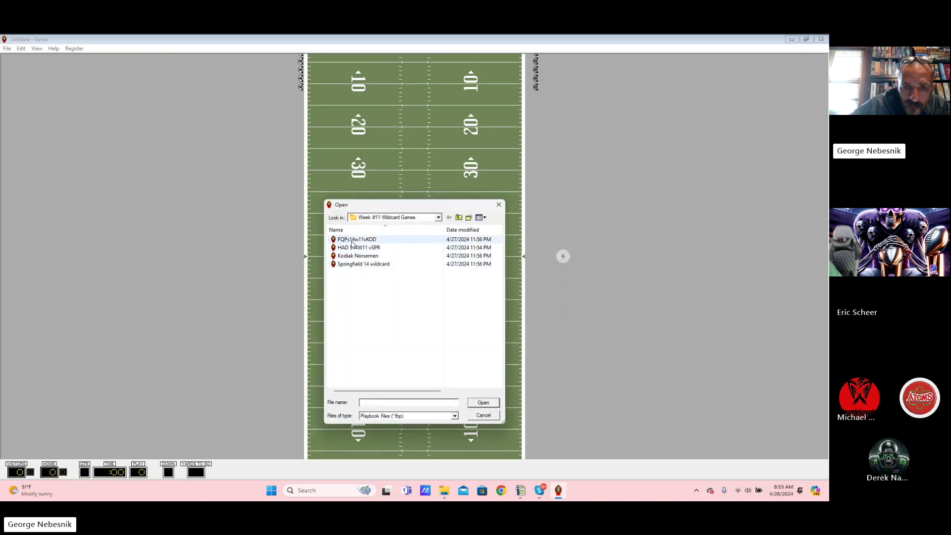
pyautogui.doubleClick(357, 239)
# Step: Load Kodiak Norsemen and its playbook as the home team, then start the game
pyautogui.click(468, 271)
pyautogui.click(497, 281)
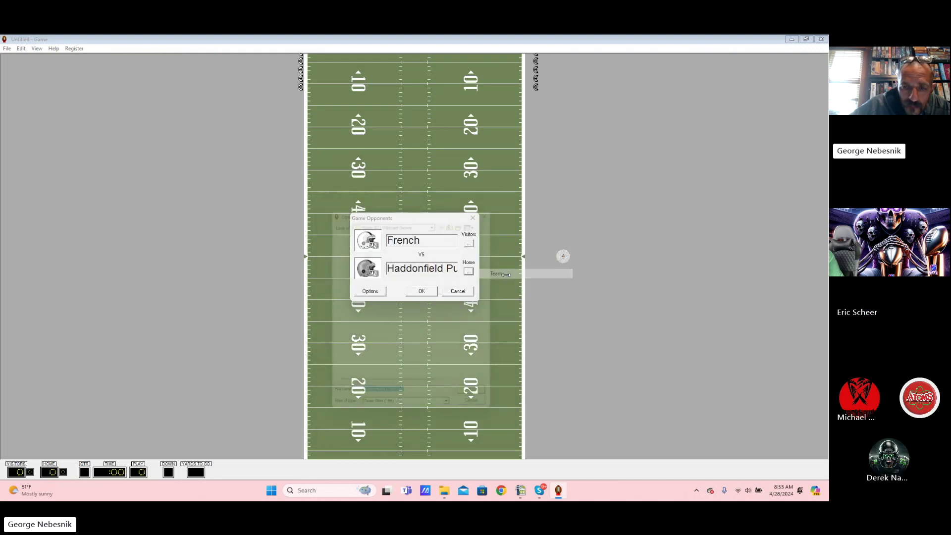
pyautogui.doubleClick(358, 256)
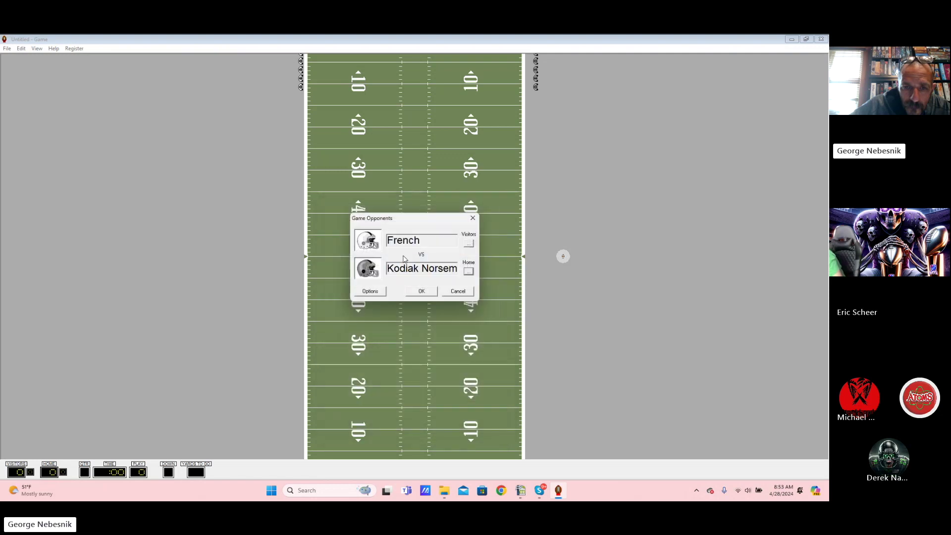
pyautogui.click(468, 271)
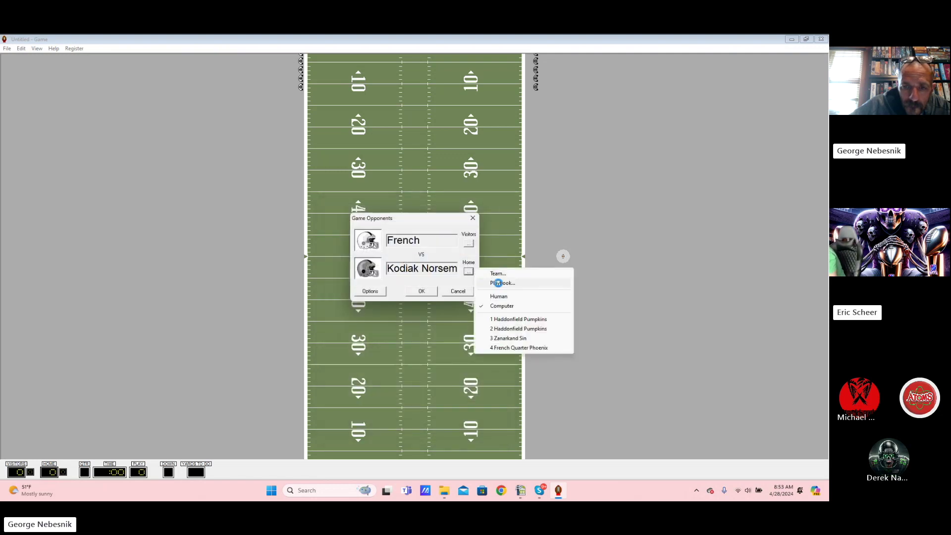
pyautogui.click(496, 281)
pyautogui.doubleClick(357, 256)
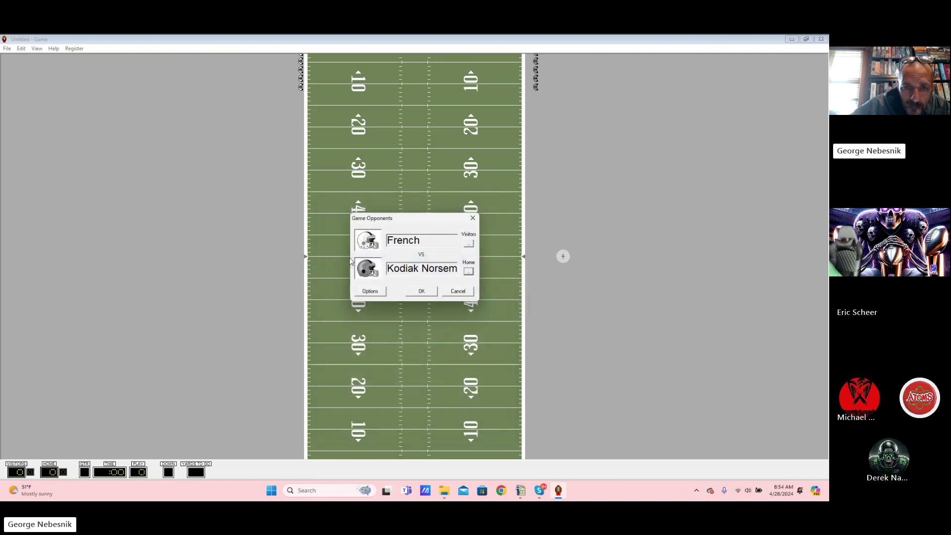
pyautogui.click(419, 291)
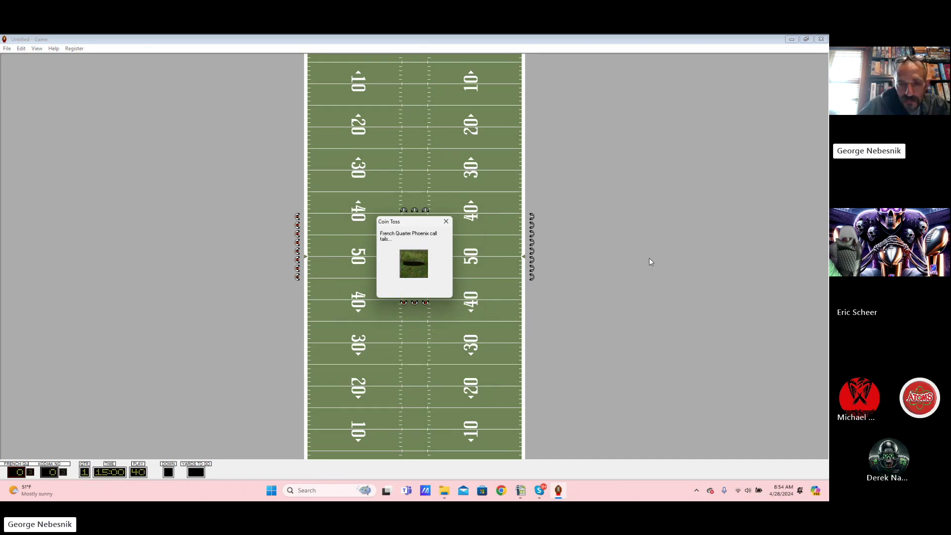
# Step: Finish the coin toss and run plays through French Quarter's 28-yard field goal and kickoff return
pyautogui.press('Return')
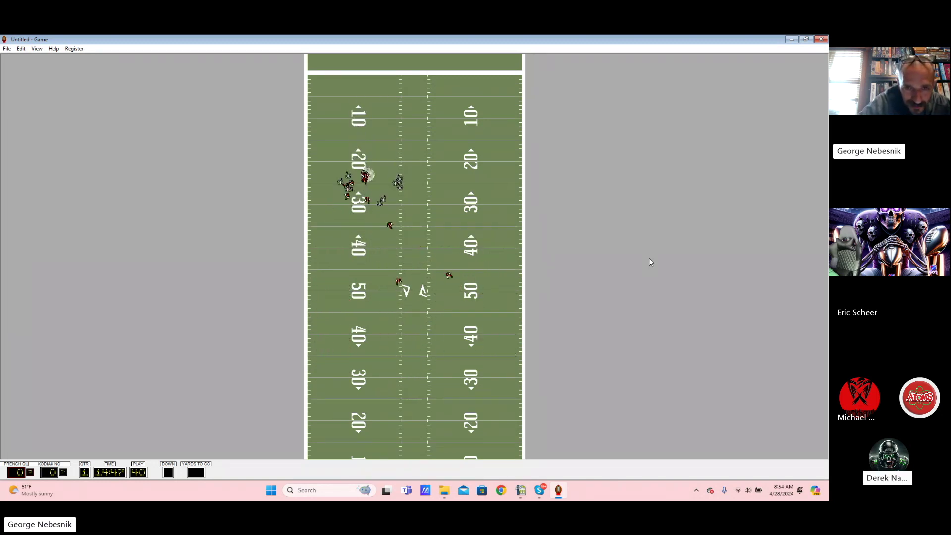
pyautogui.press('Return')
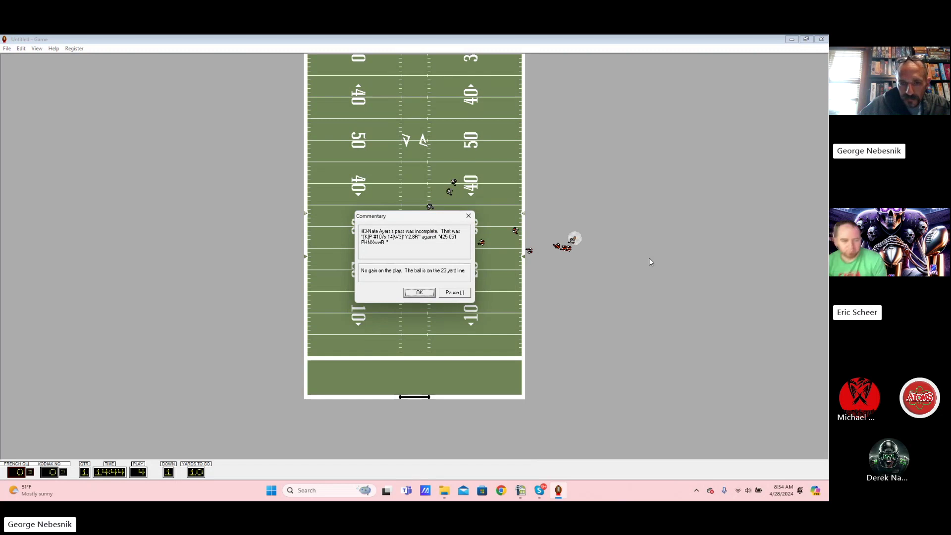
pyautogui.press('Return')
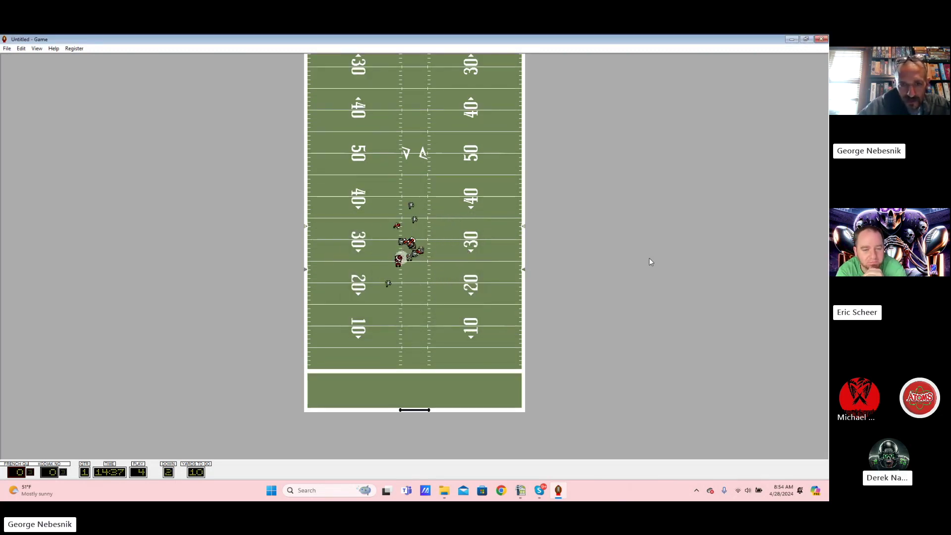
pyautogui.press('Return')
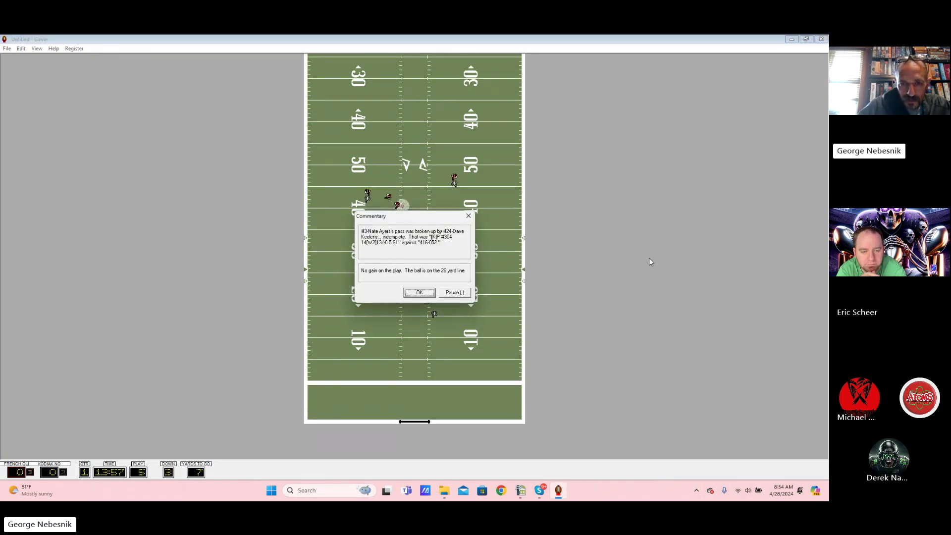
pyautogui.press('Return')
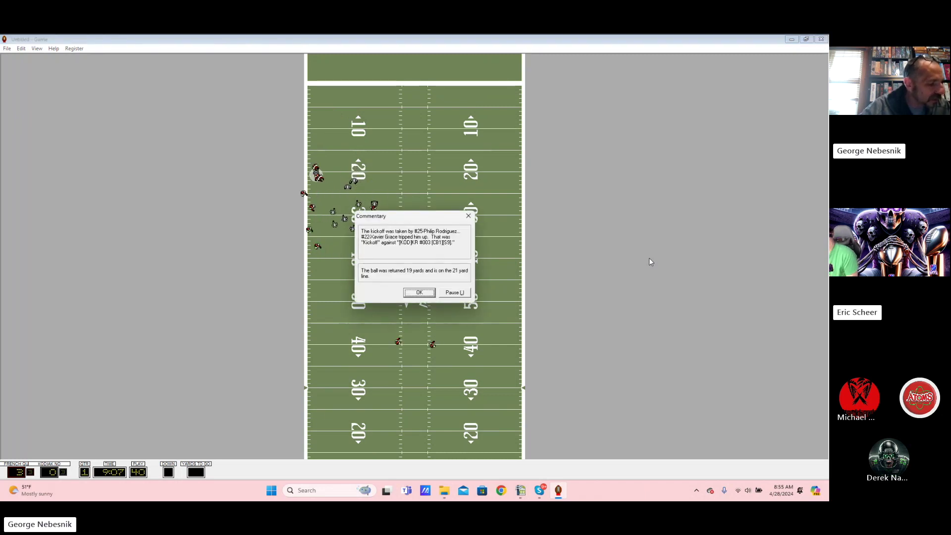
# Step: Advance plays past a blocked punt to French Quarter's second field goal and Kodiak's third-and-10
pyautogui.press('Return')
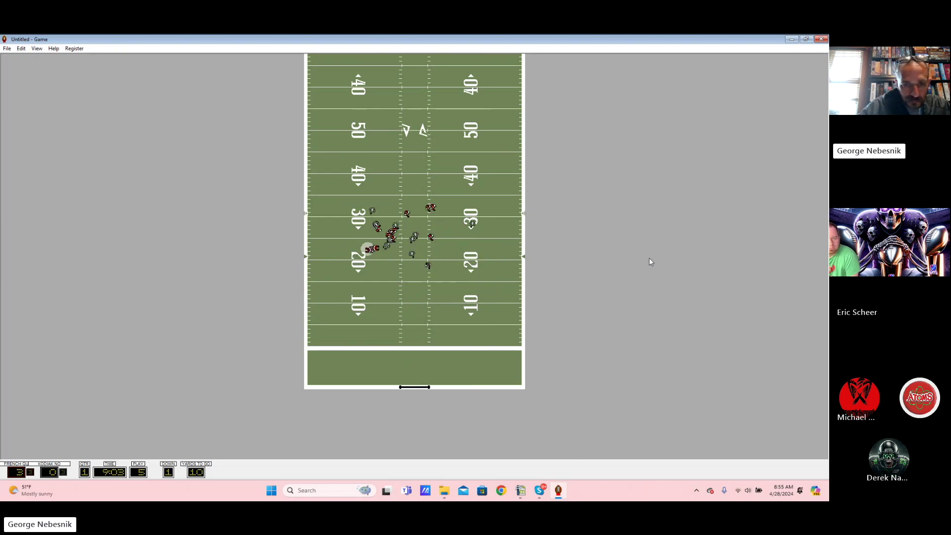
pyautogui.press('Return')
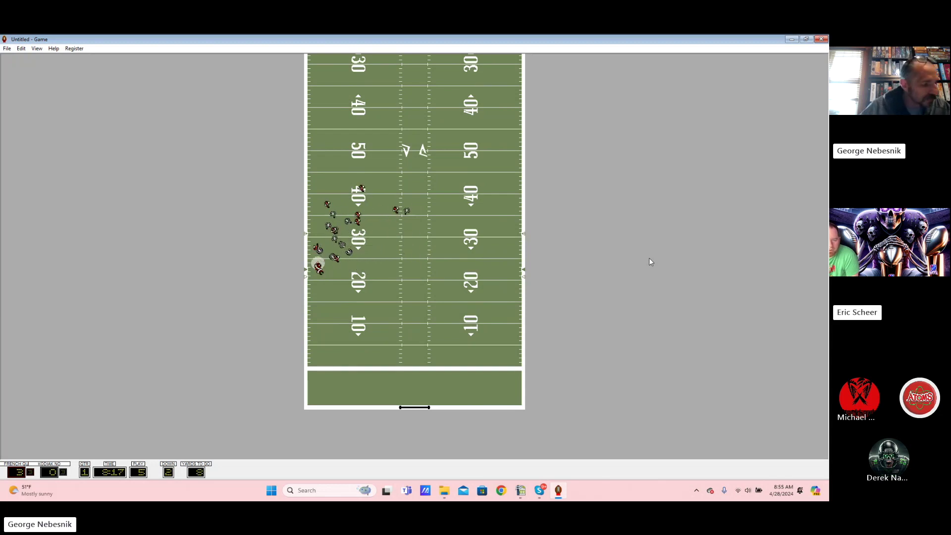
pyautogui.press('Return')
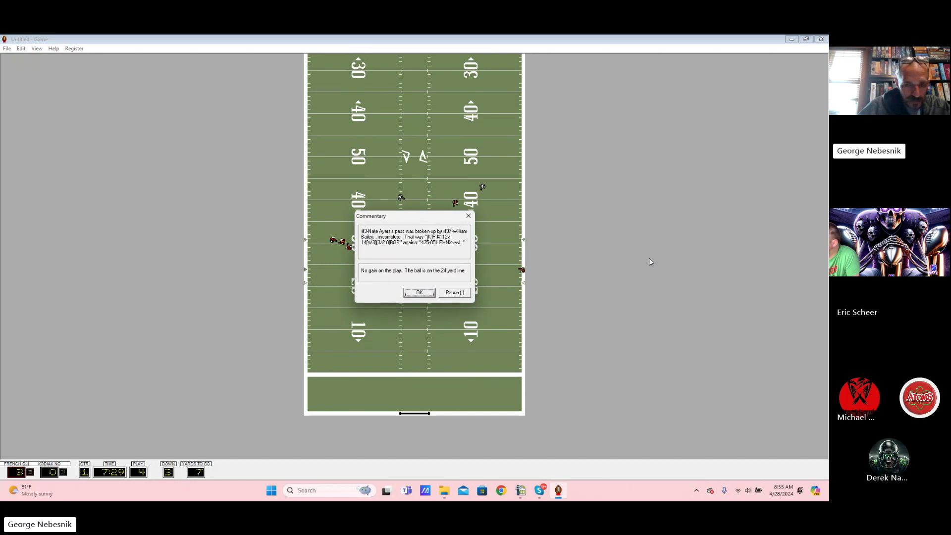
pyautogui.press('Return')
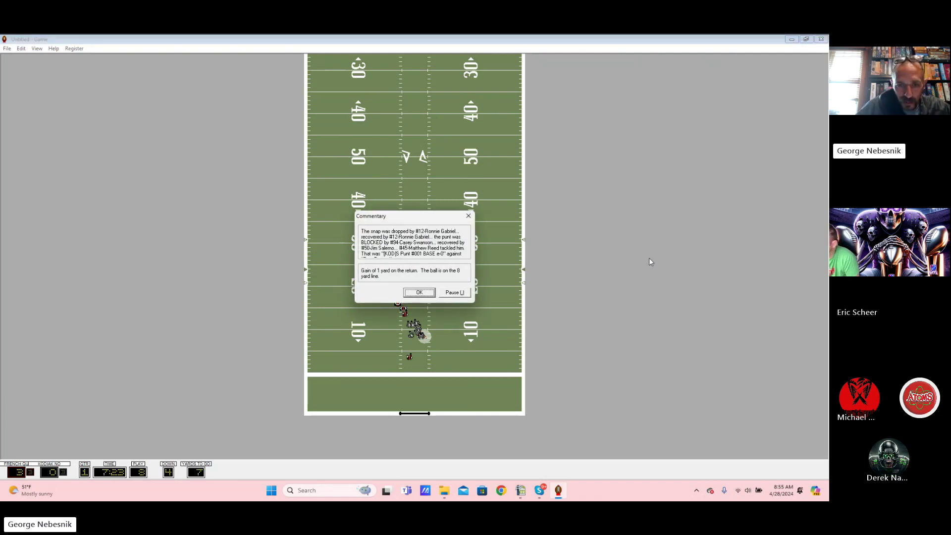
pyautogui.press('Return')
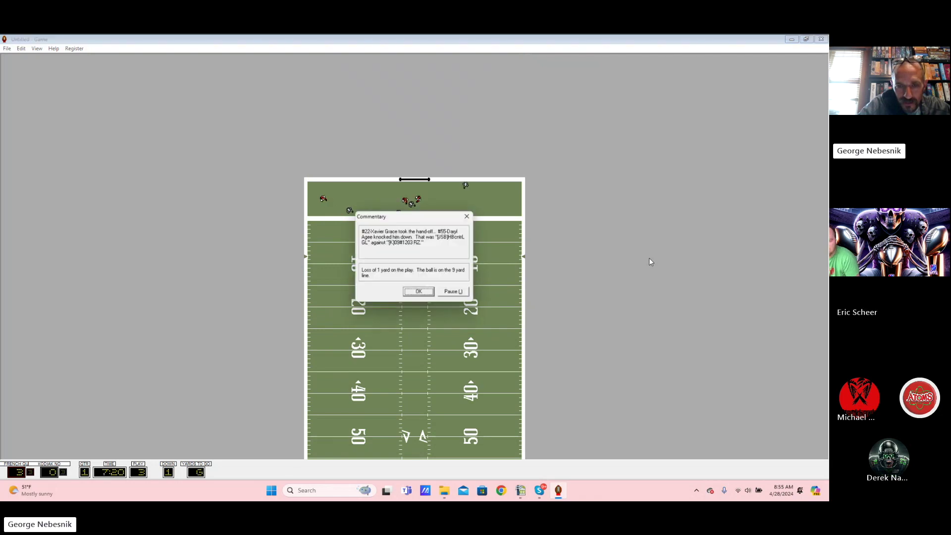
pyautogui.press('Return')
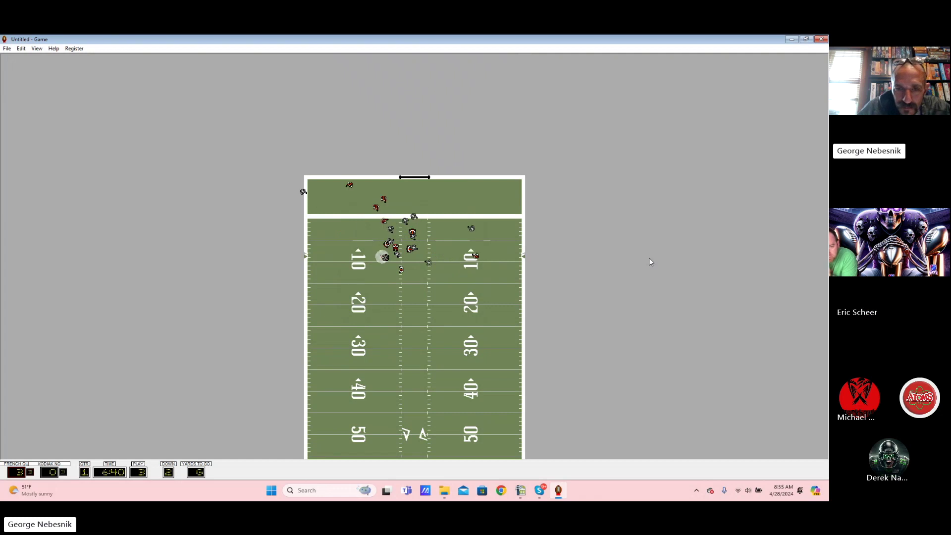
pyautogui.press('Return')
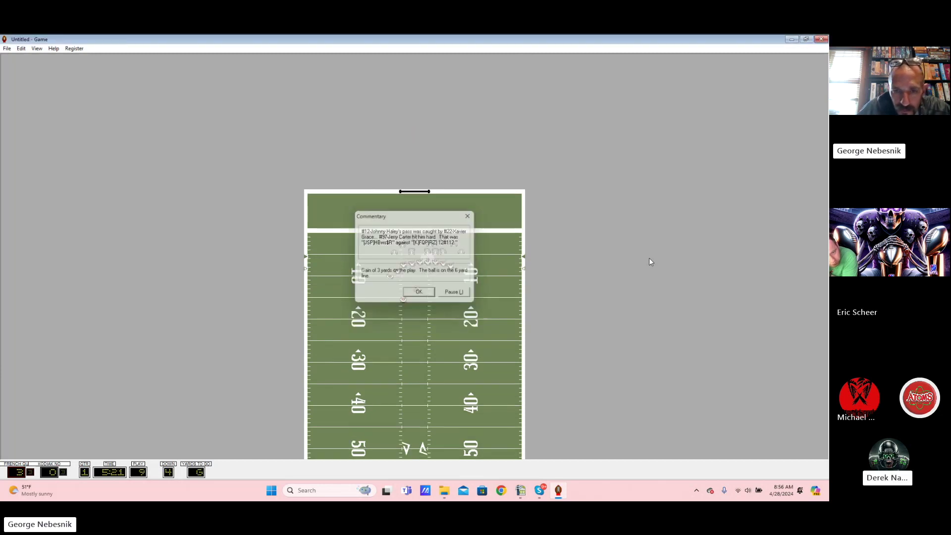
pyautogui.press('Return')
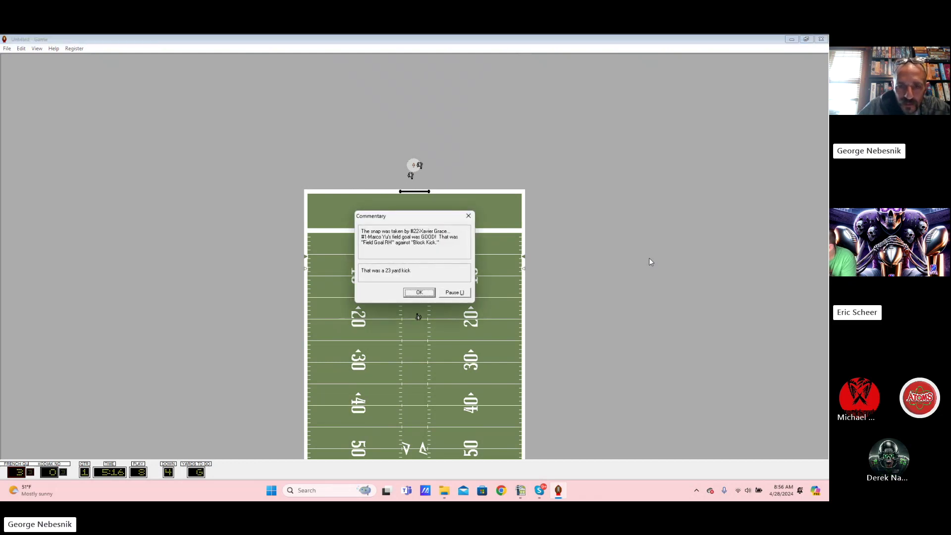
pyautogui.press('Return')
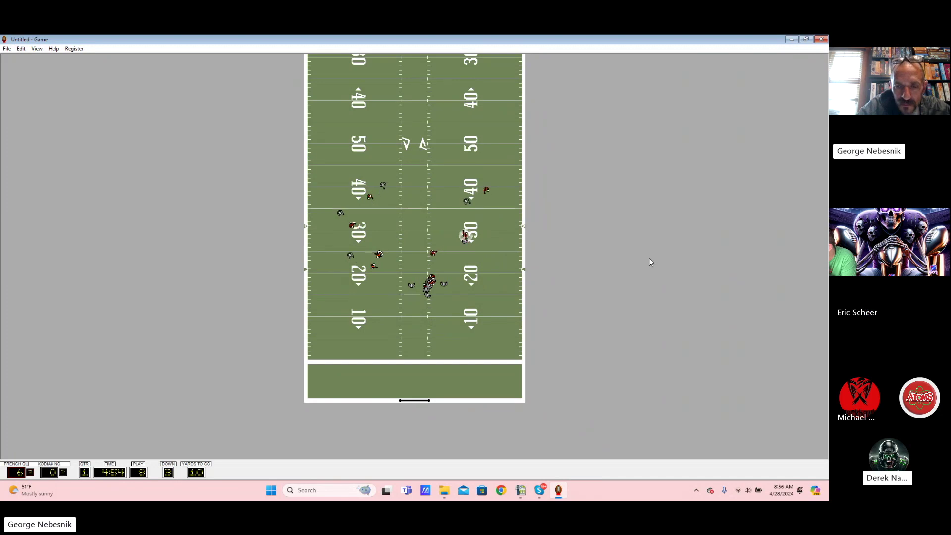
# Step: Run plays past a punt return to French Quarter's second-quarter touchdown and extra point
pyautogui.press('Return')
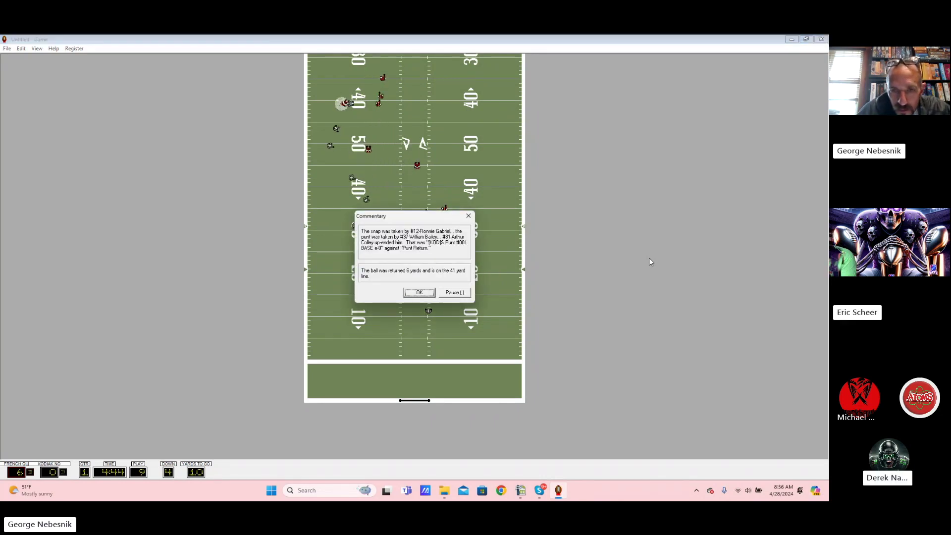
pyautogui.press('Return')
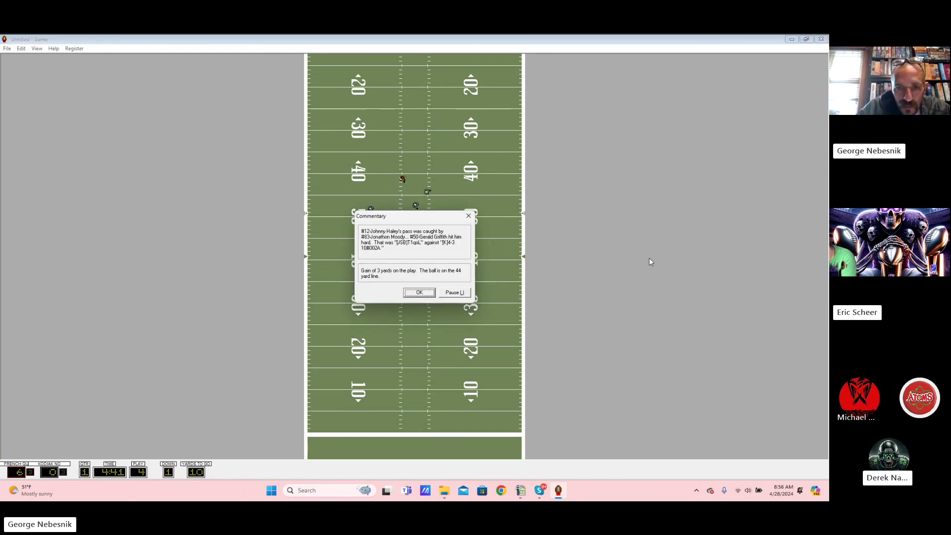
pyautogui.press('Return')
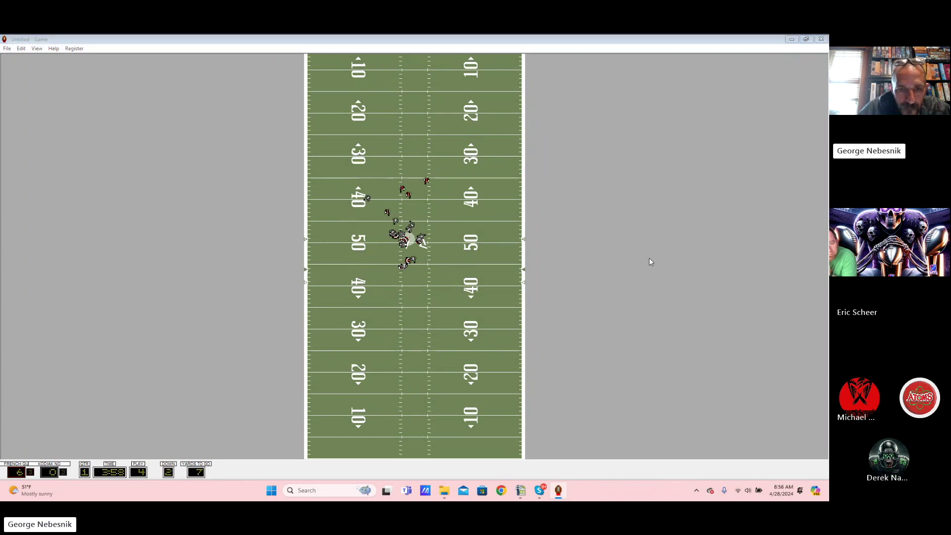
pyautogui.press('Return')
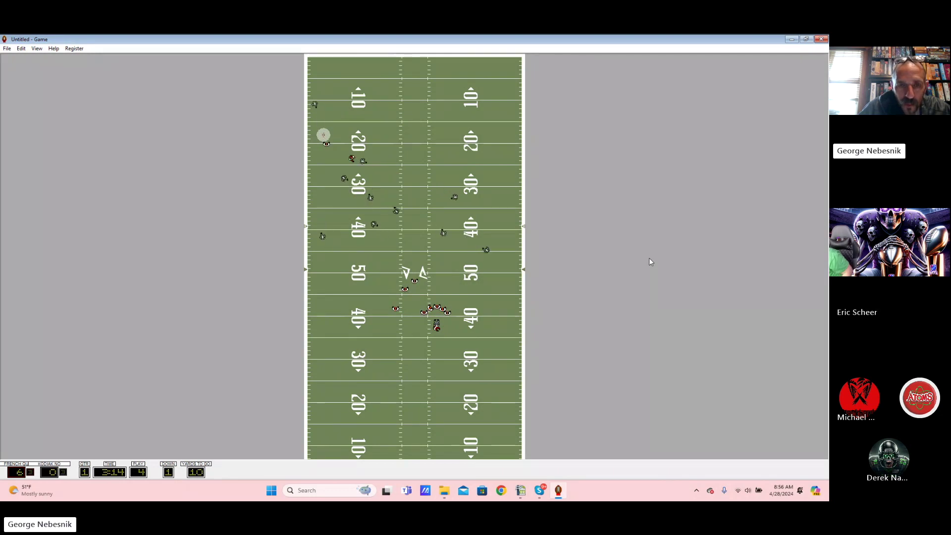
pyautogui.press('Return')
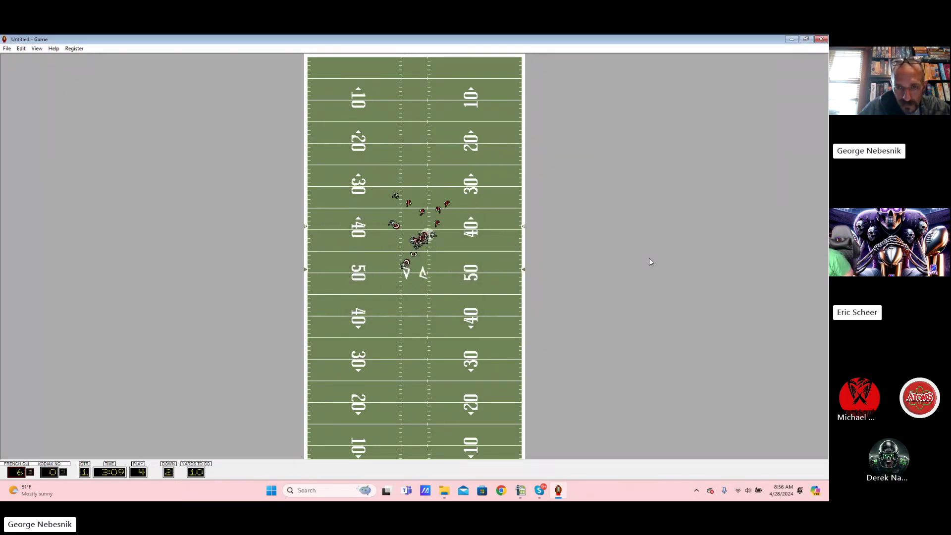
pyautogui.press('Return')
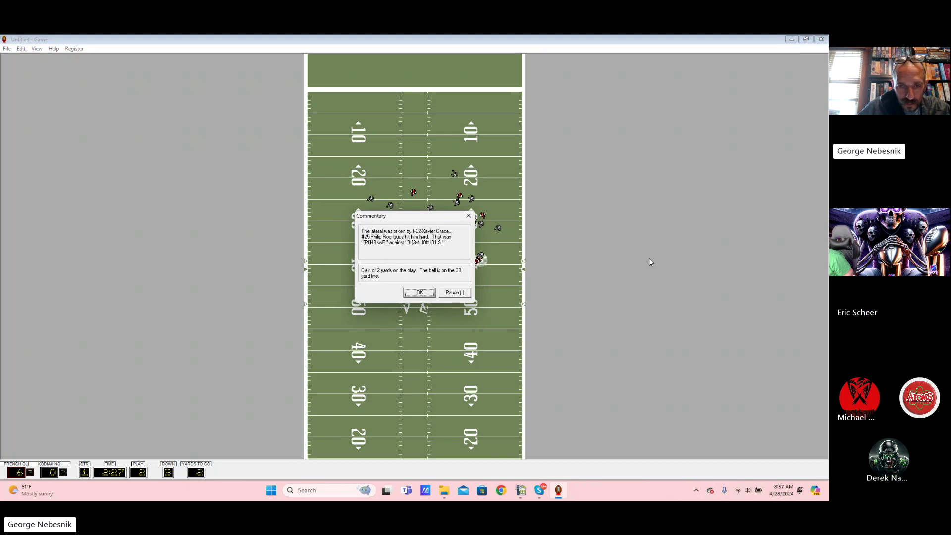
pyautogui.press('Return')
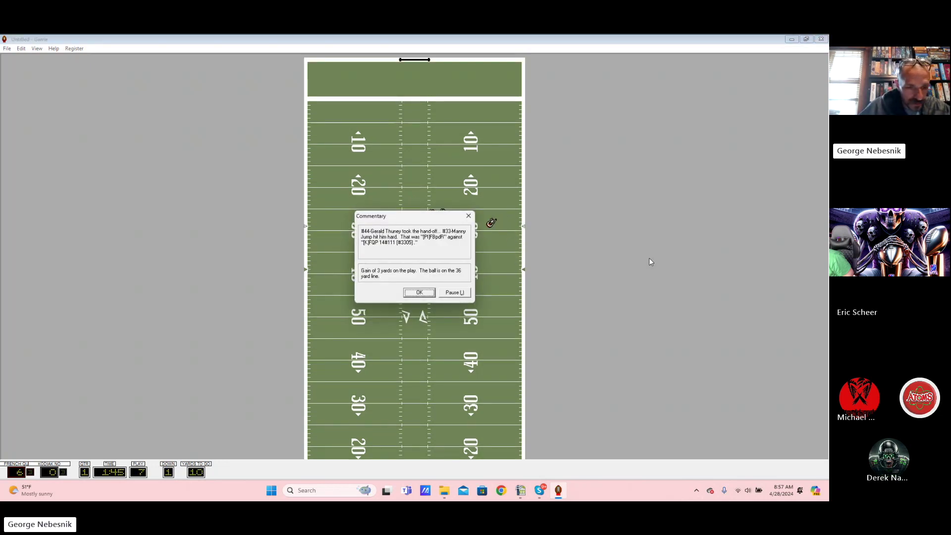
pyautogui.press('Return')
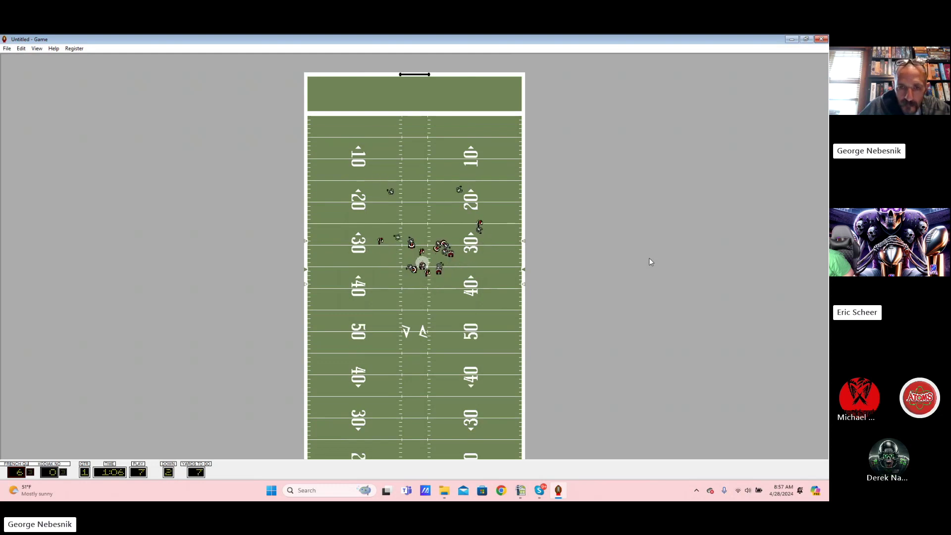
pyautogui.press('Return')
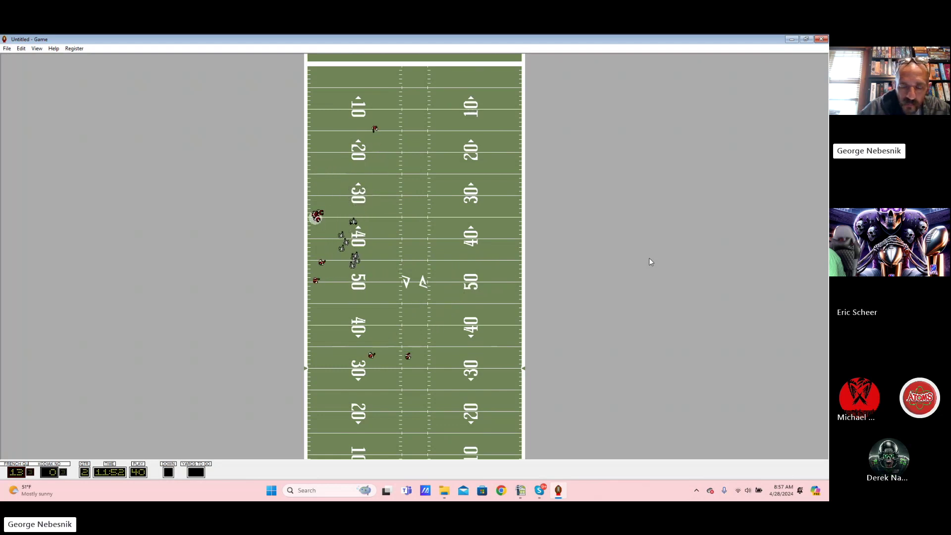
# Step: Advance second-quarter plays, including an incomplete pass and a 30-yard gain
pyautogui.press('Return')
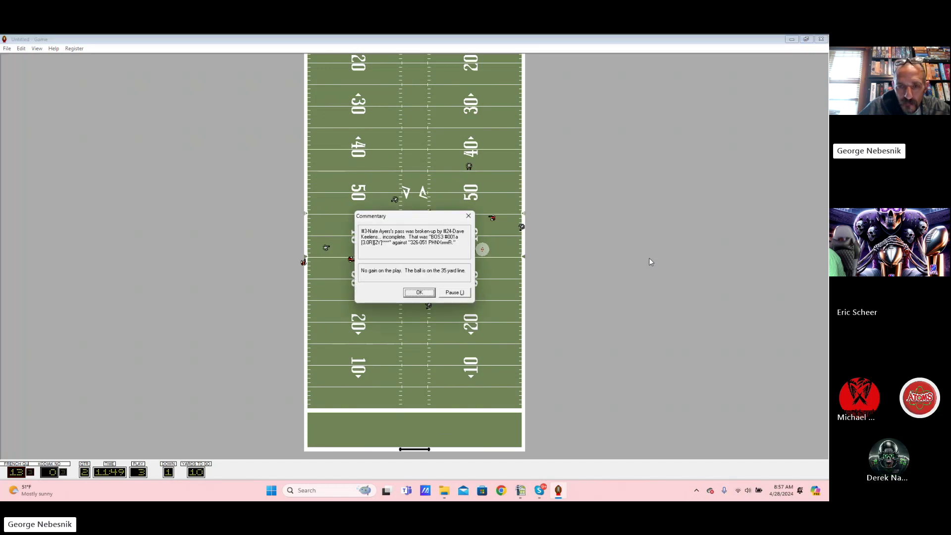
pyautogui.press('Return')
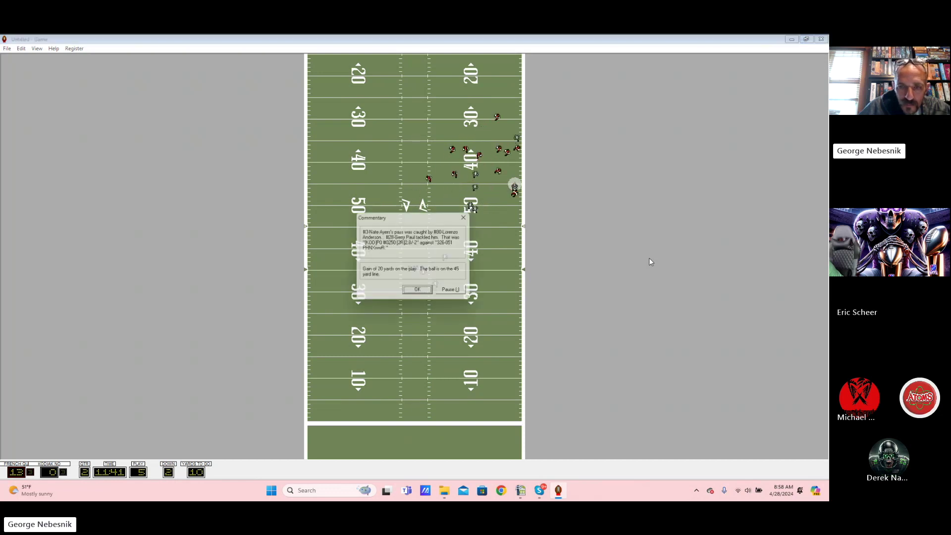
pyautogui.press('Return')
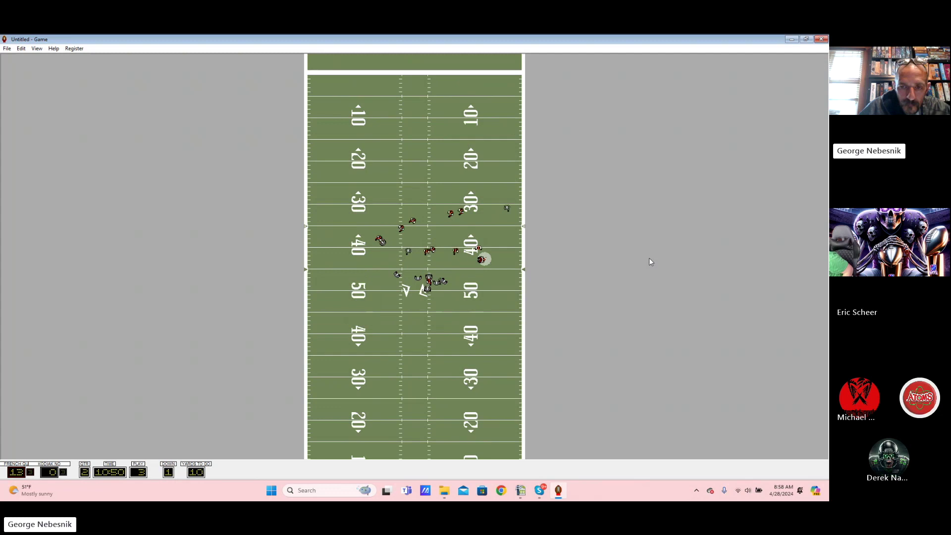
pyautogui.press('Return')
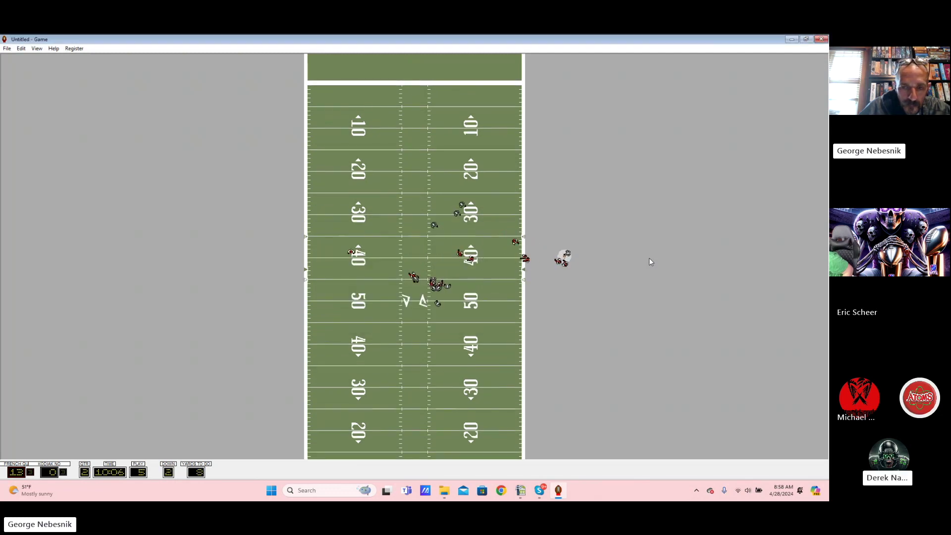
pyautogui.press('Return')
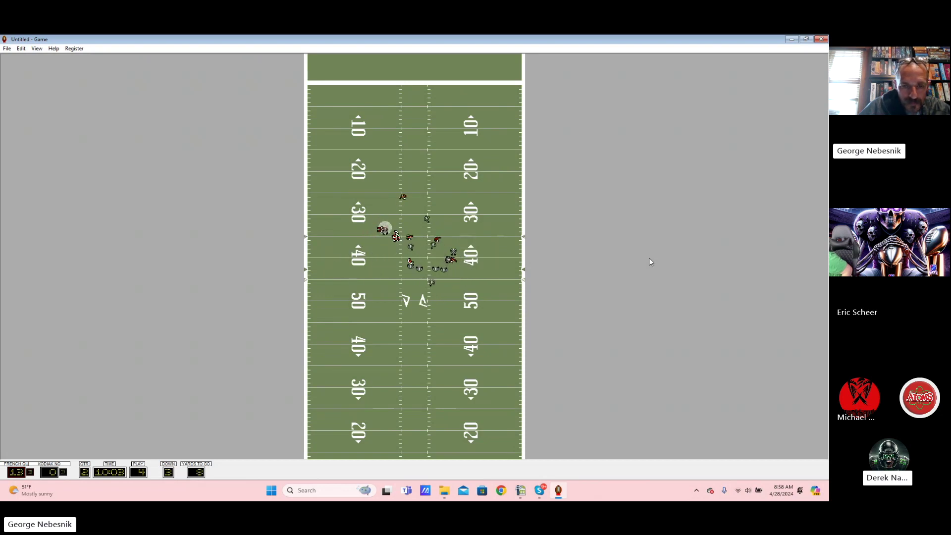
pyautogui.press('Return')
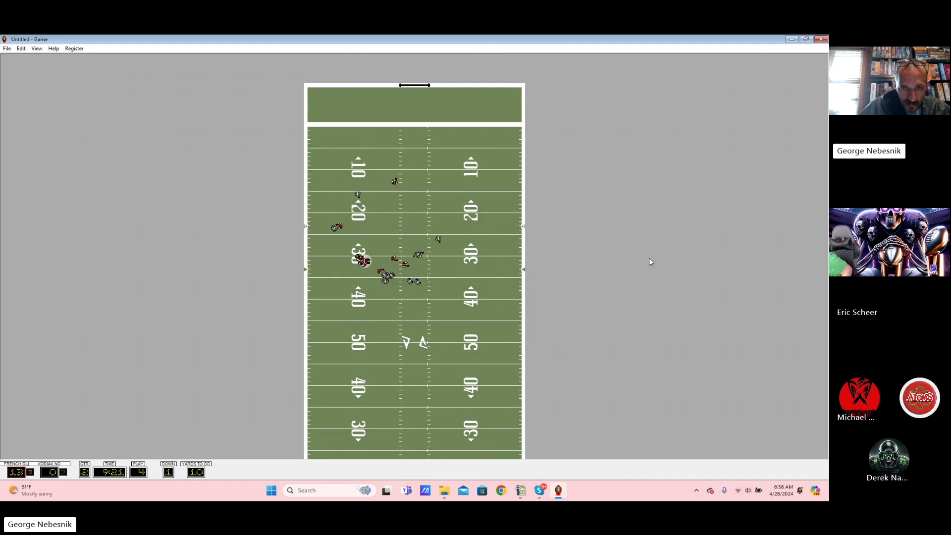
pyautogui.press('Return')
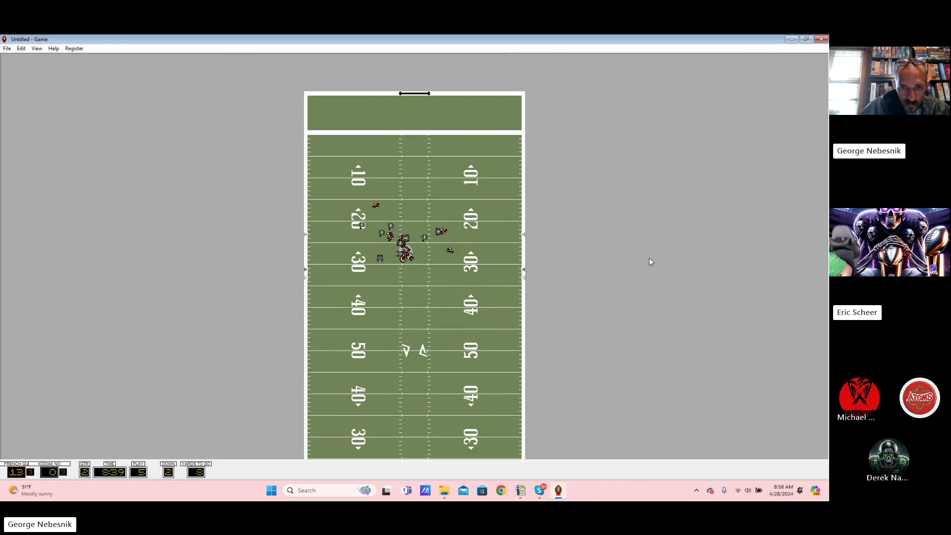
# Step: Play on through the goal-line scoring play to the kickoff, with French Quarter up 20–7
pyautogui.press('Return')
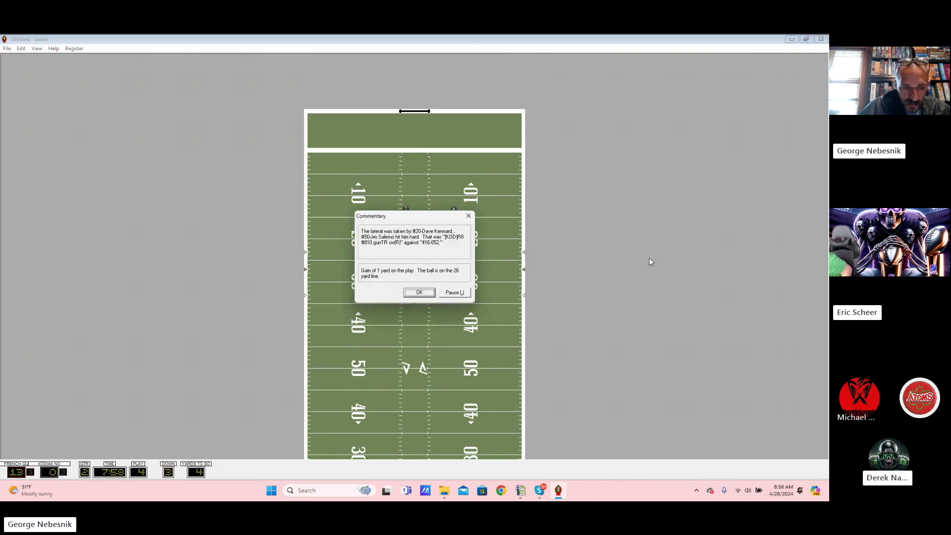
pyautogui.press('Return')
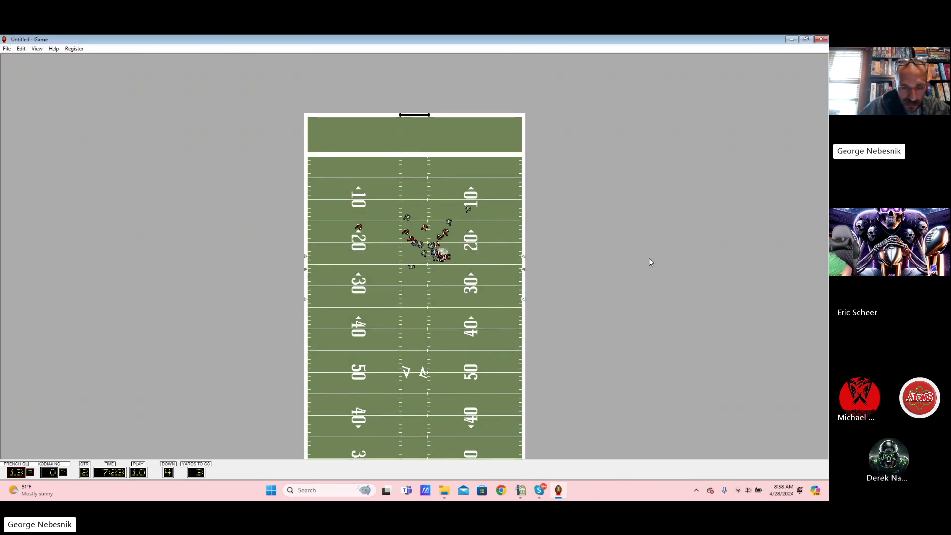
pyautogui.press('Return')
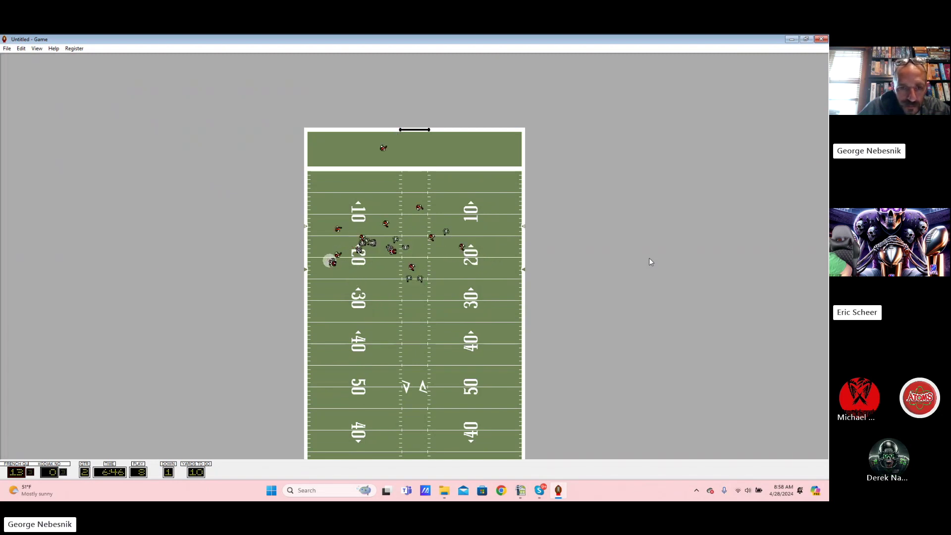
pyautogui.press('Return')
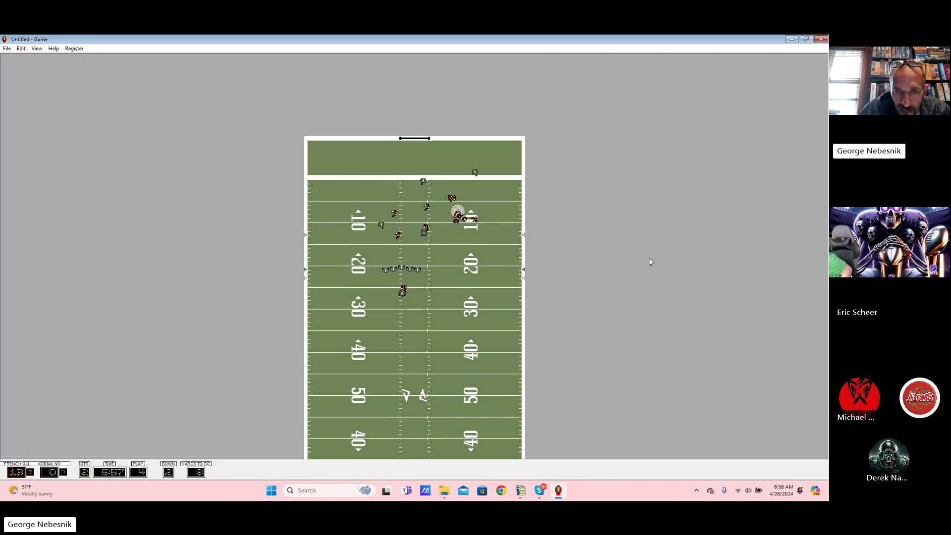
pyautogui.press('Return')
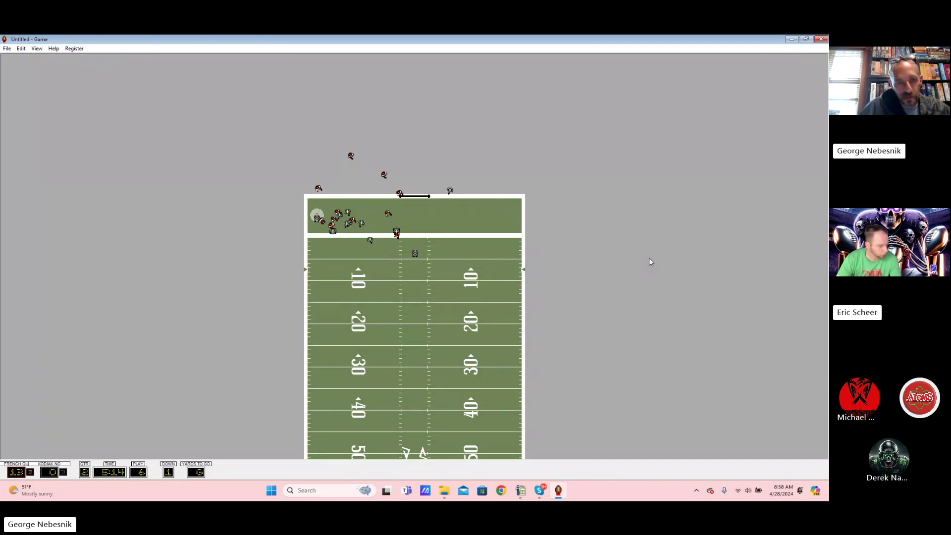
pyautogui.press('Return')
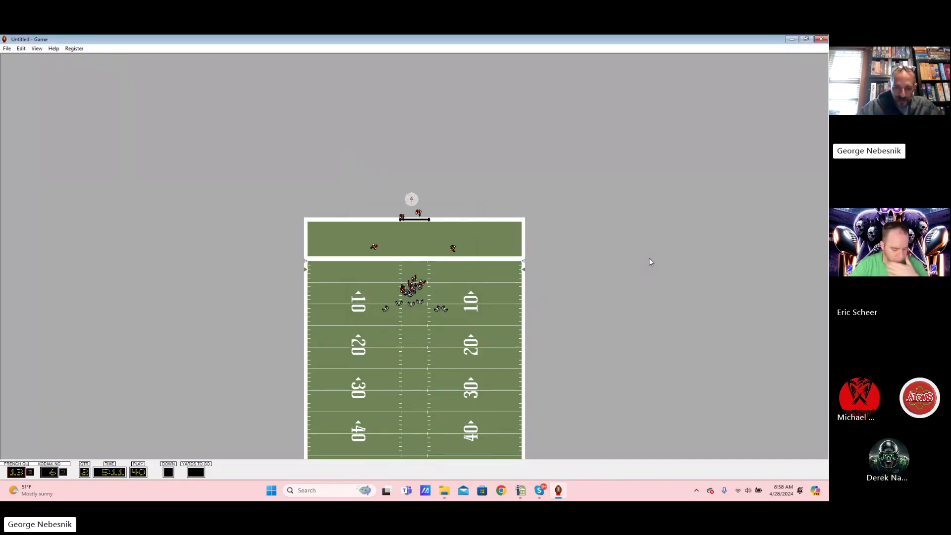
pyautogui.press('Return')
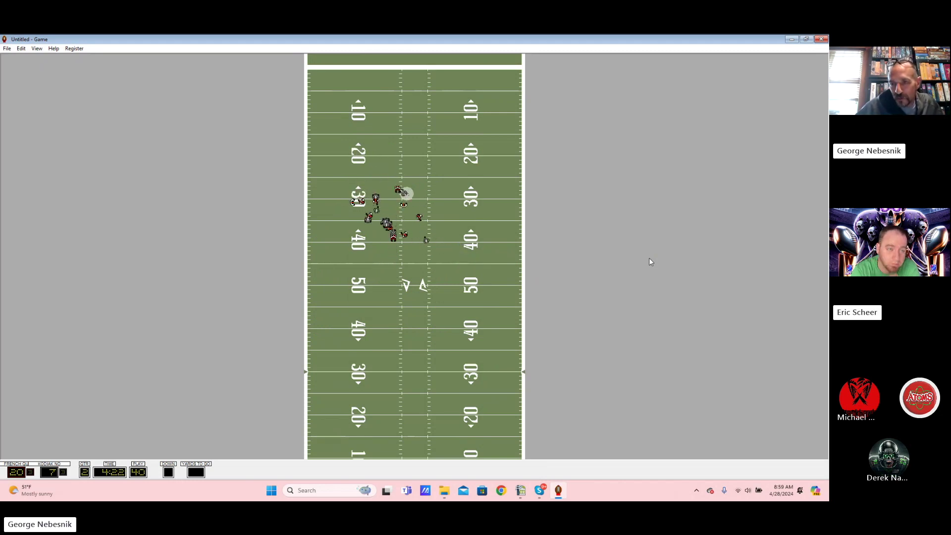
# Step: Run plays past two incomplete passes and dismiss the referee message
pyautogui.press('Return')
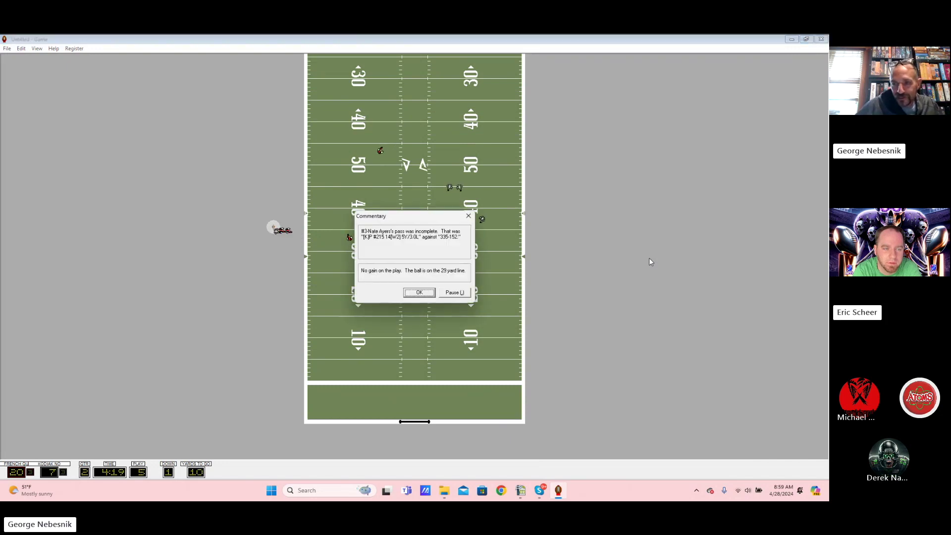
pyautogui.press('Return')
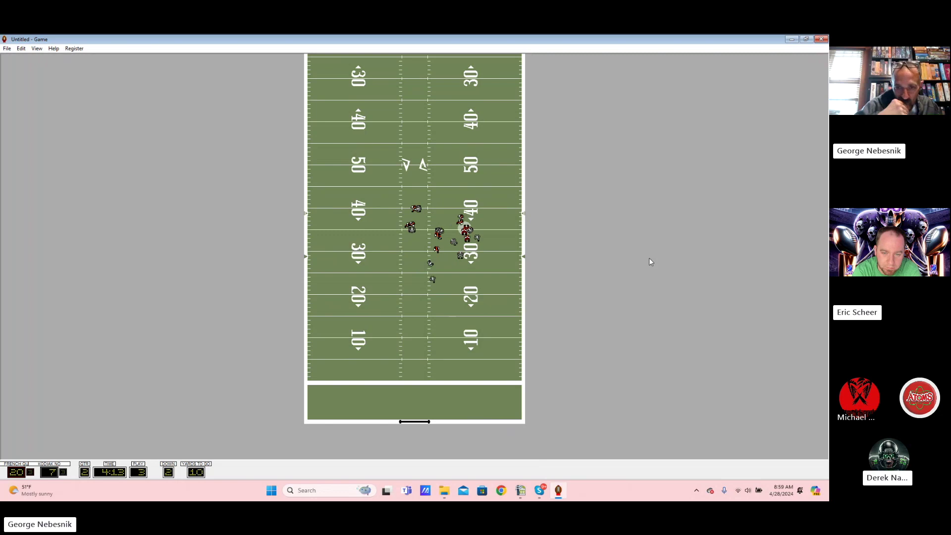
pyautogui.press('Return')
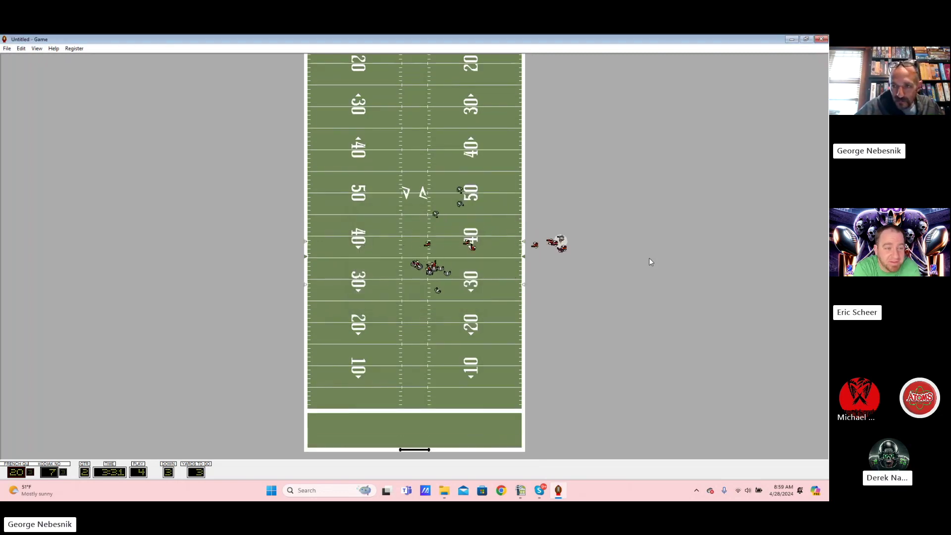
pyautogui.press('Return')
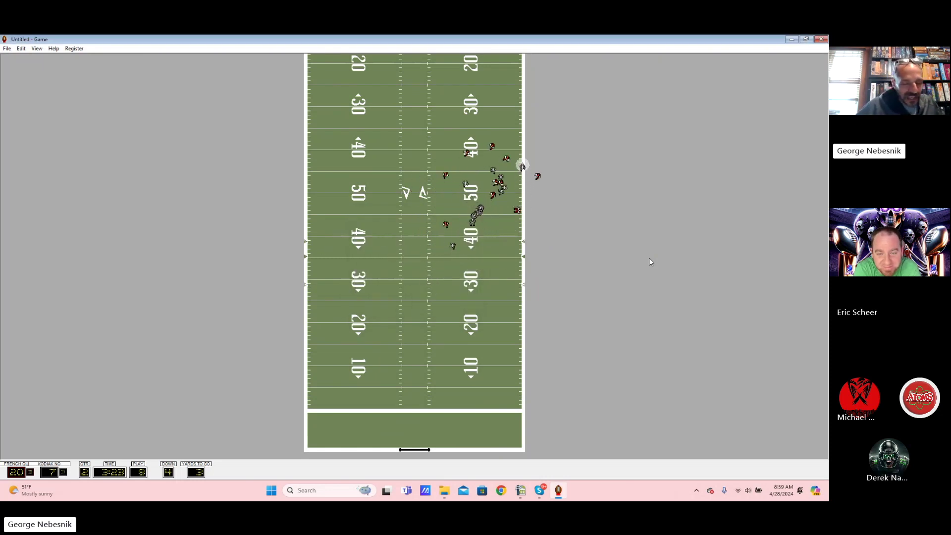
pyautogui.press('Return')
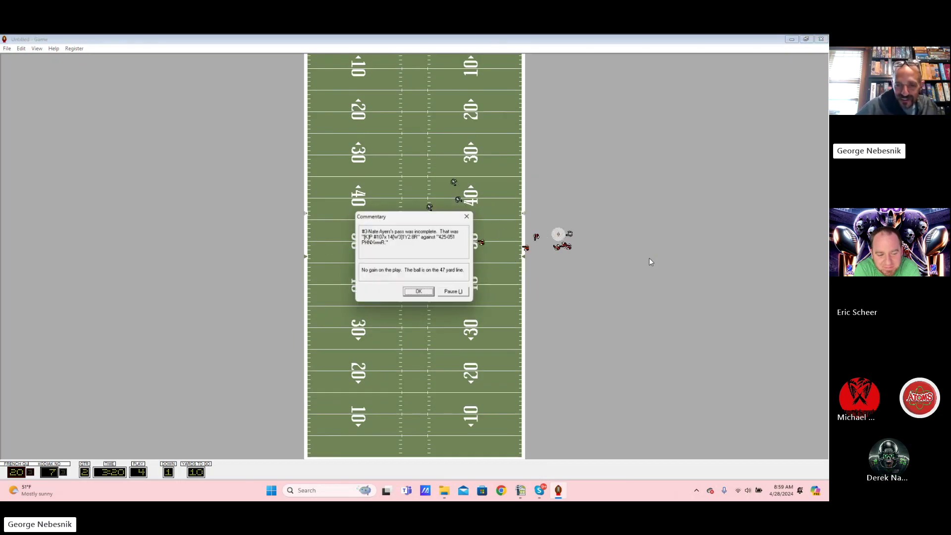
pyautogui.press('Return')
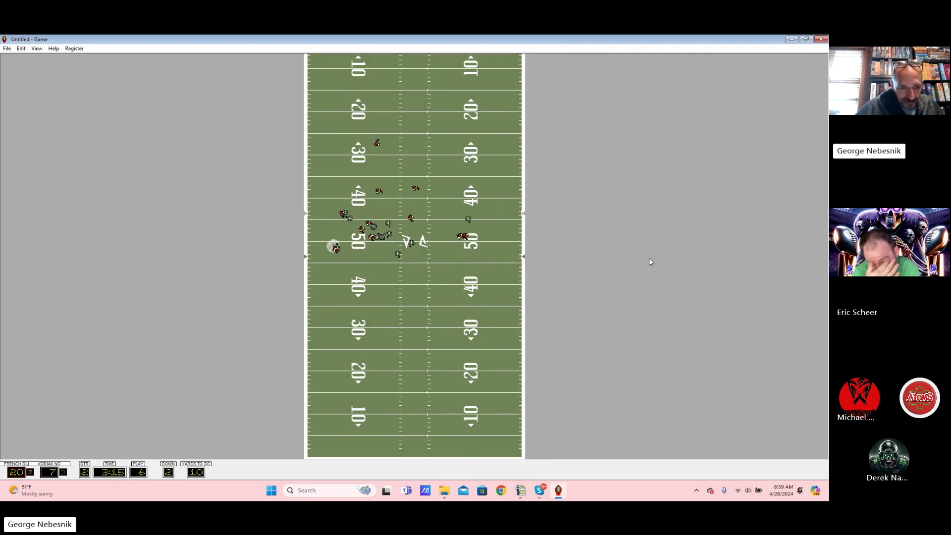
pyautogui.press('Return')
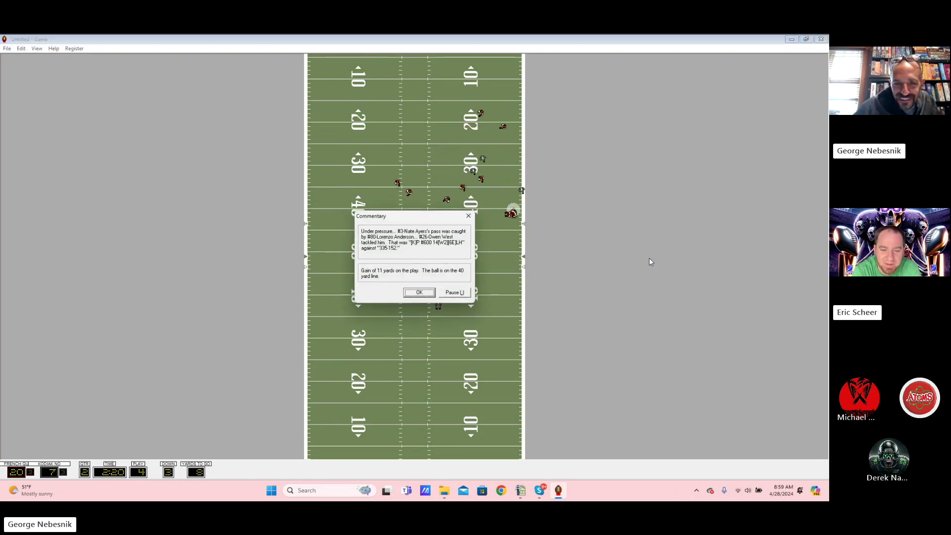
pyautogui.press('Return')
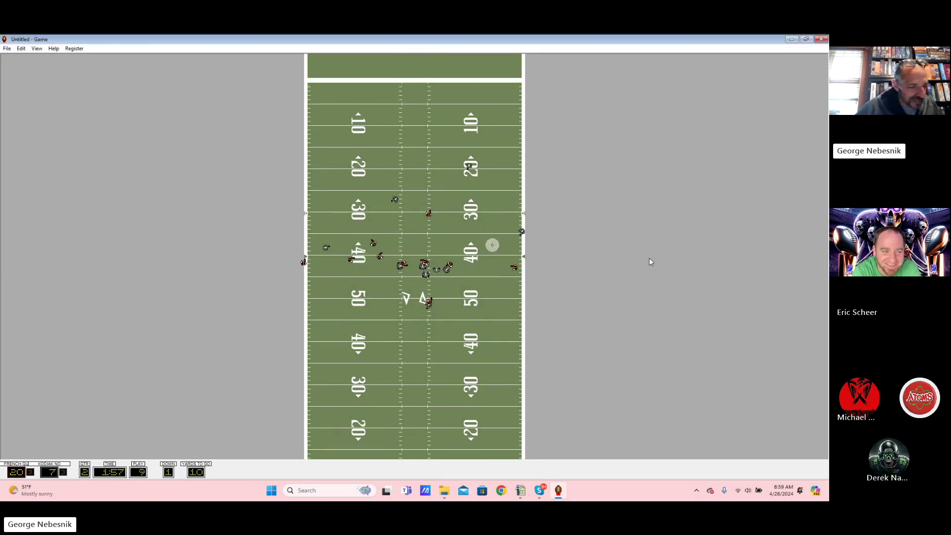
# Step: Clear the Kodiak timeout notices and play on to the 76-yard third-and-10 pass
pyautogui.press('Return')
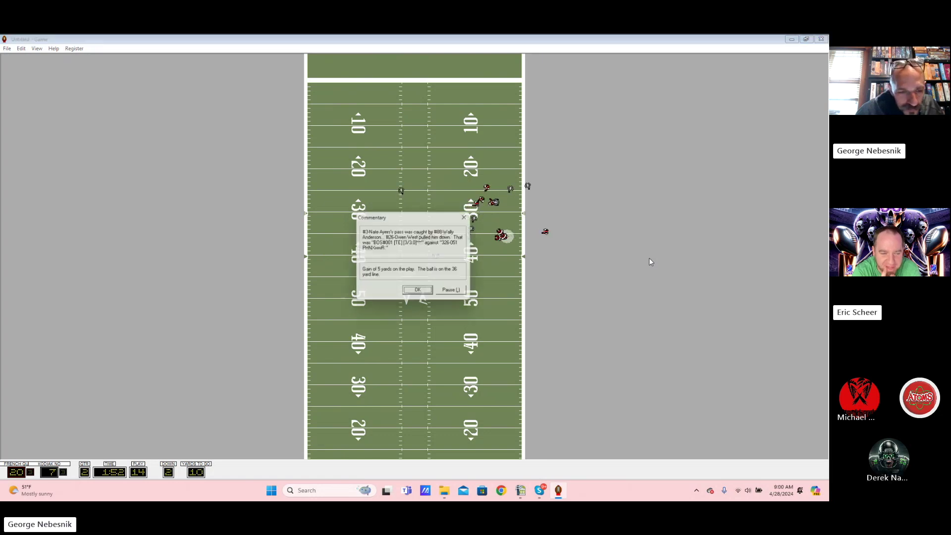
pyautogui.press('Return')
pyautogui.press('Return')
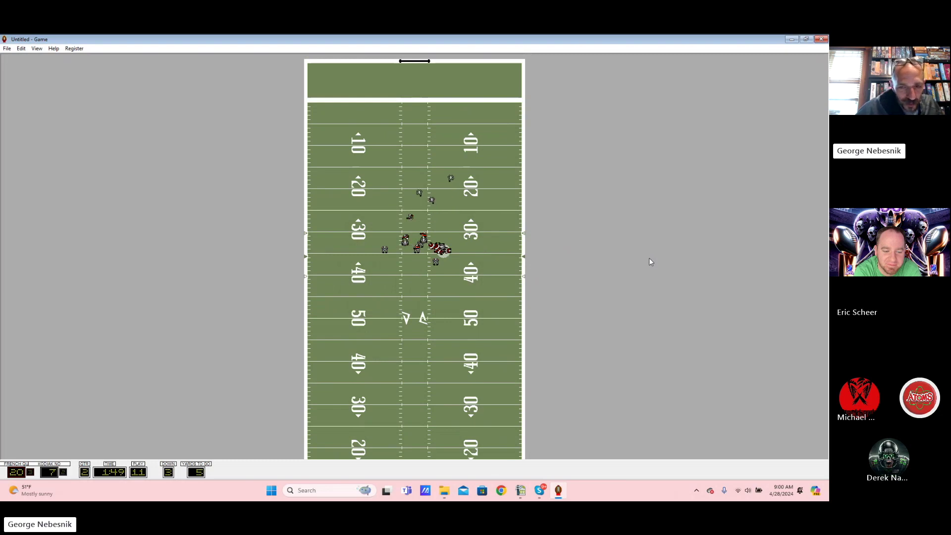
pyautogui.press('Return')
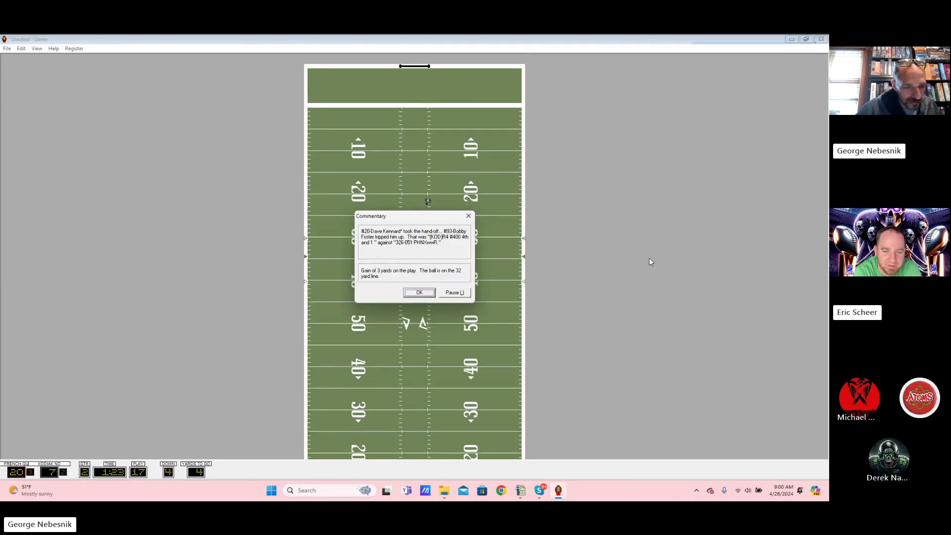
pyautogui.press('Return')
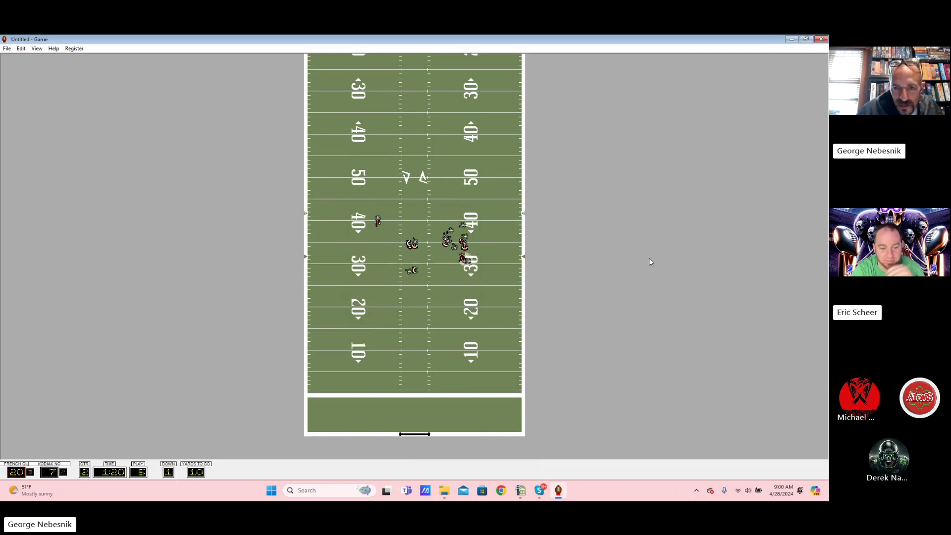
pyautogui.press('Return')
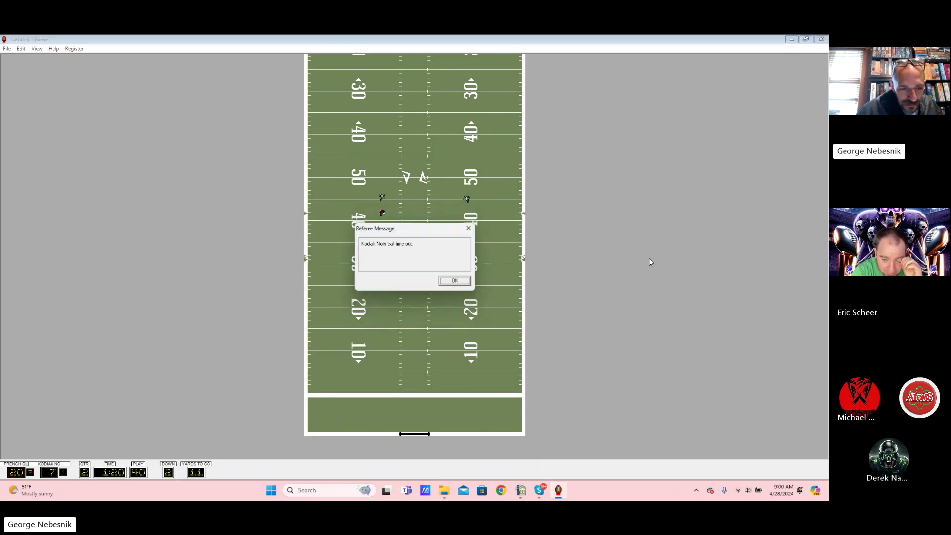
pyautogui.press('Return')
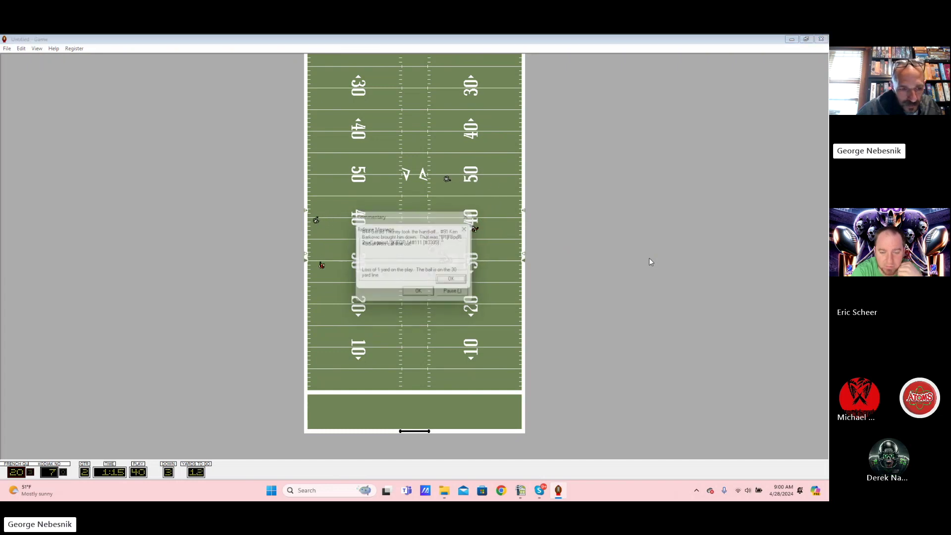
pyautogui.press('Return')
pyautogui.press('Return')
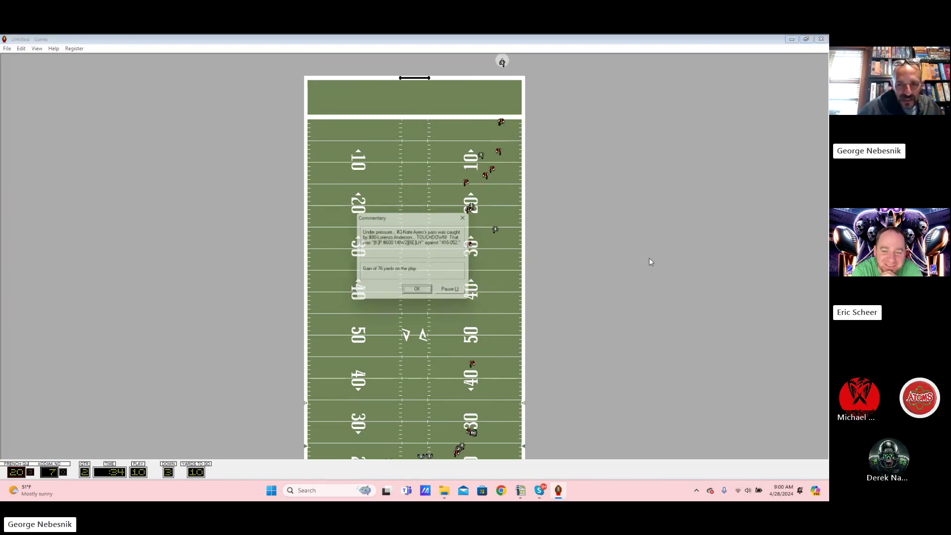
# Step: Run Kodiak's touchdown, the extra point and the last plays until halftime statistics show 20-14
pyautogui.press('Return')
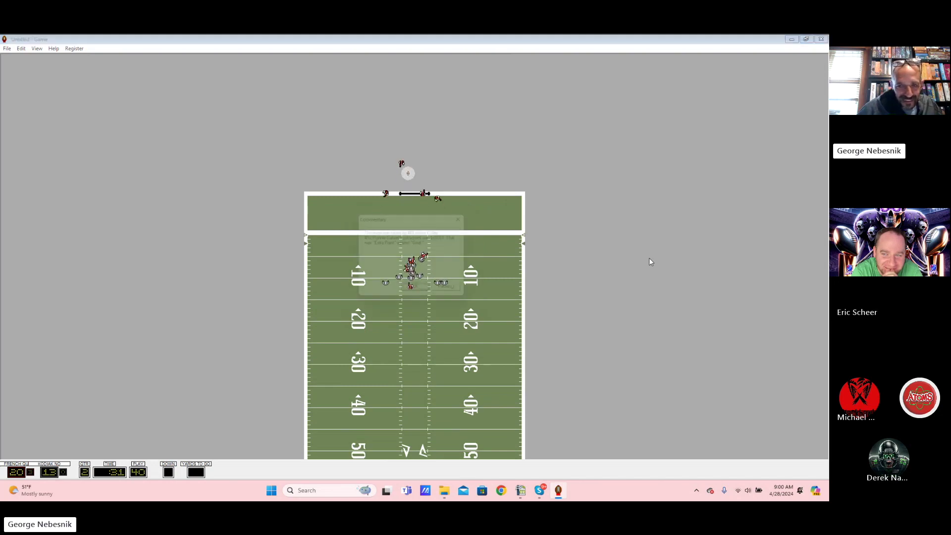
pyautogui.press('Return')
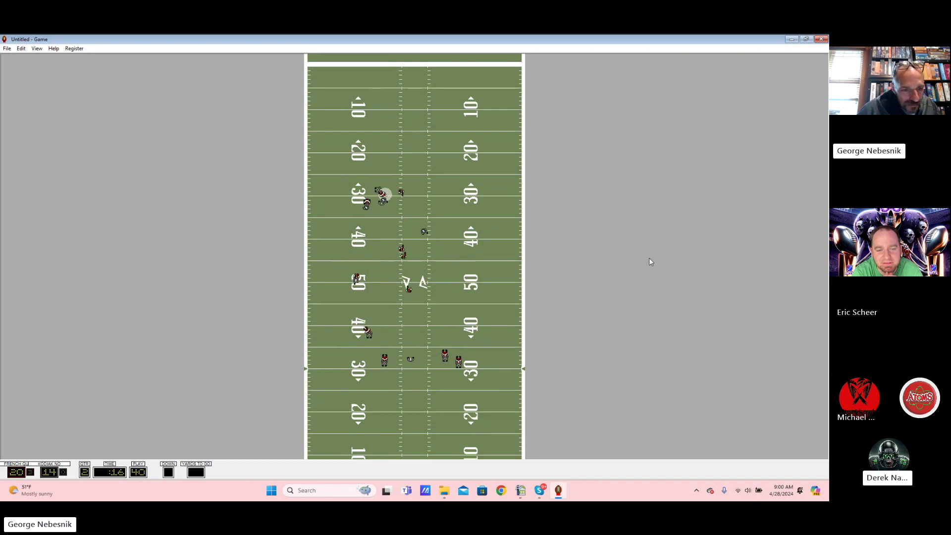
pyautogui.press('Return')
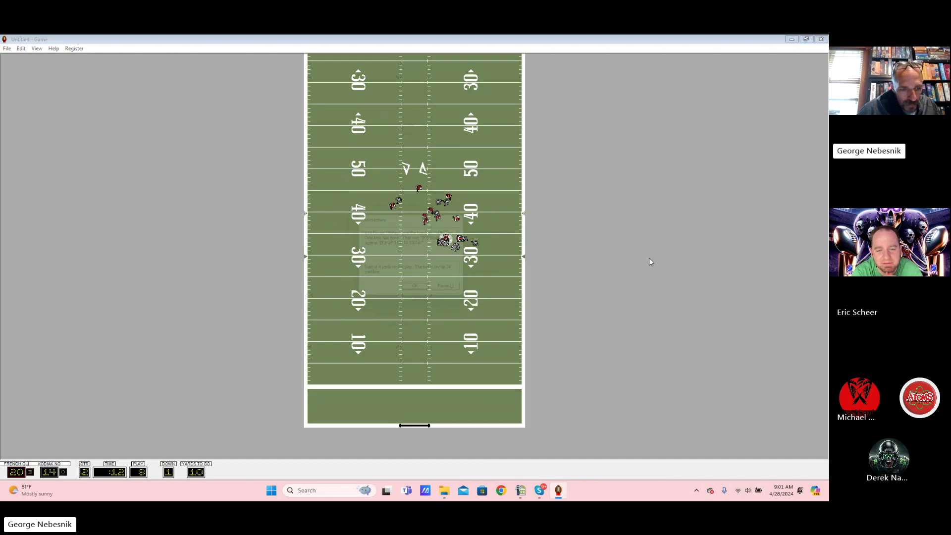
pyautogui.press('Return')
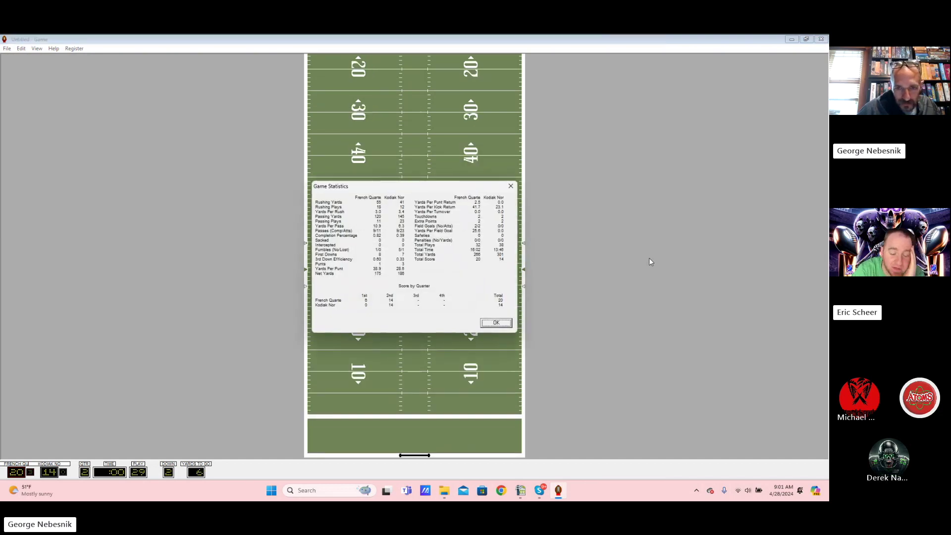
# Step: Close the halftime statistics and run the second-half kickoff, returned 17 yards
pyautogui.press('Return')
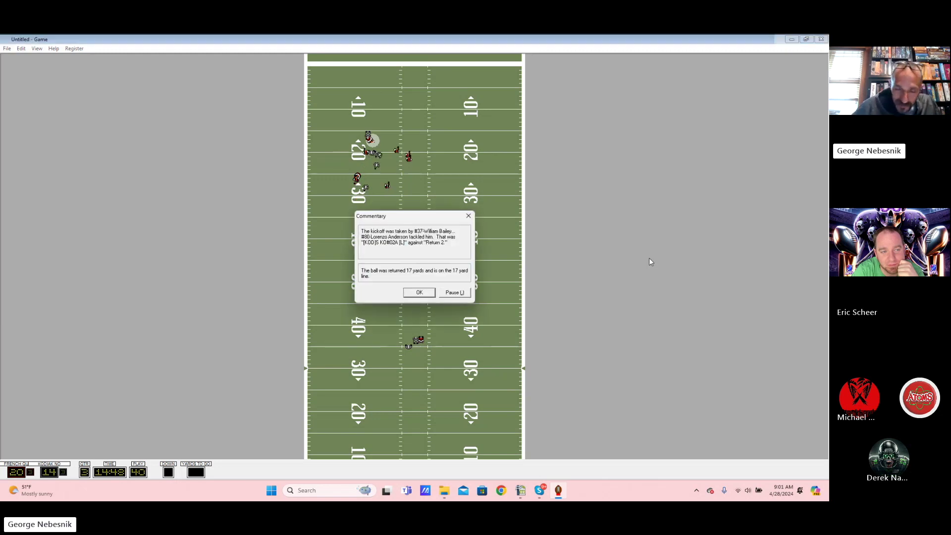
pyautogui.press('Return')
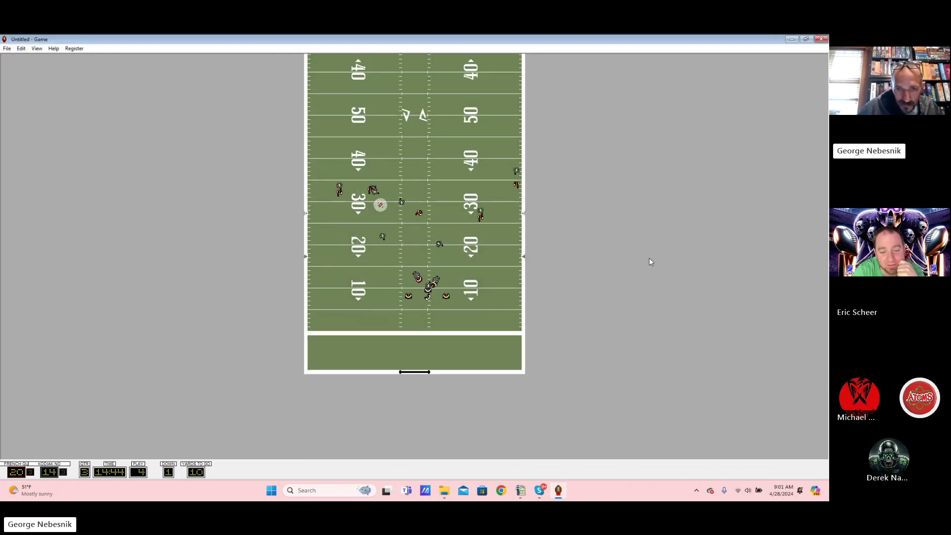
# Step: Run third-quarter plays, including Xavier Grace runs, to third-and-2 at the 44
pyautogui.press('Return')
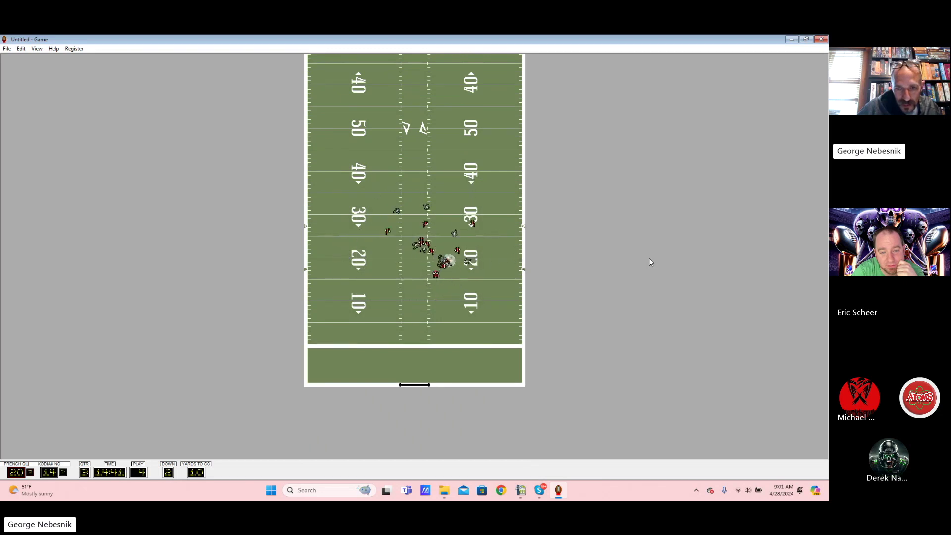
pyautogui.press('Return')
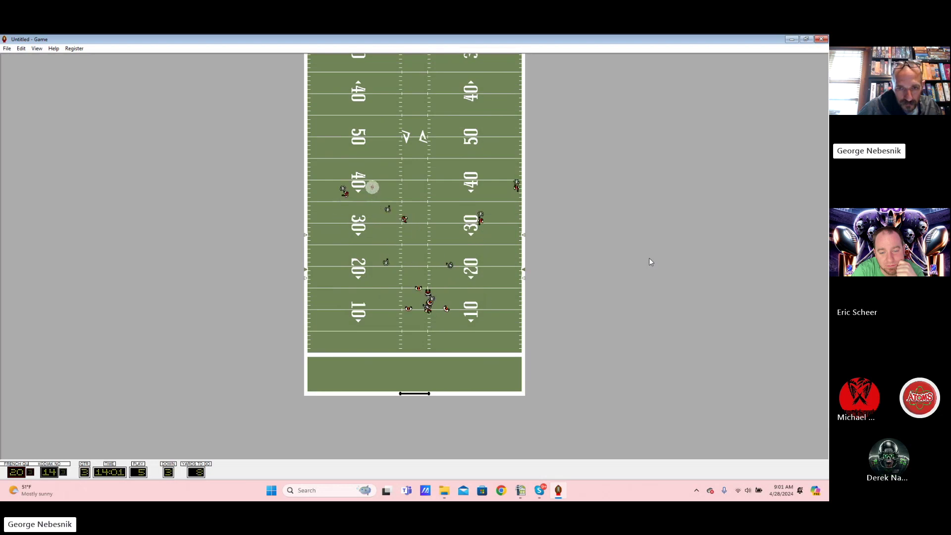
pyautogui.press('Return')
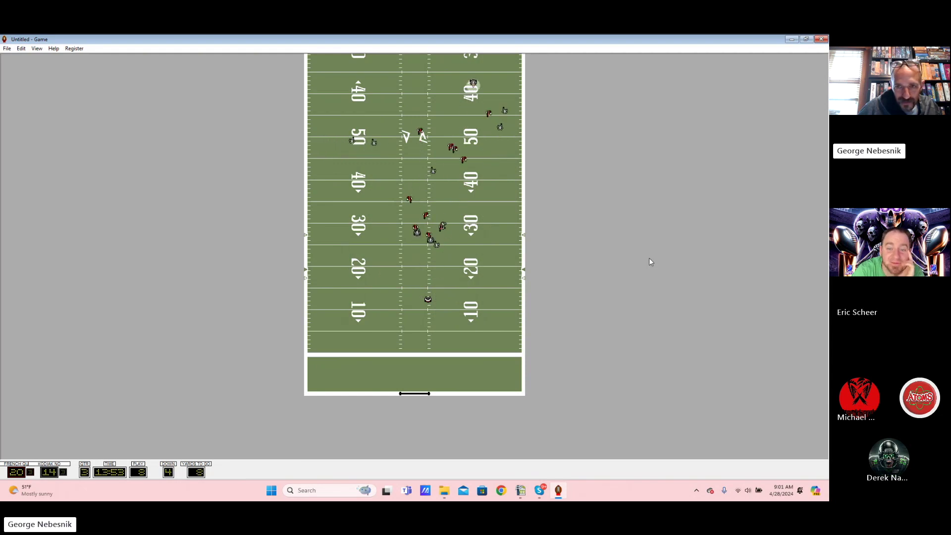
pyautogui.press('Return')
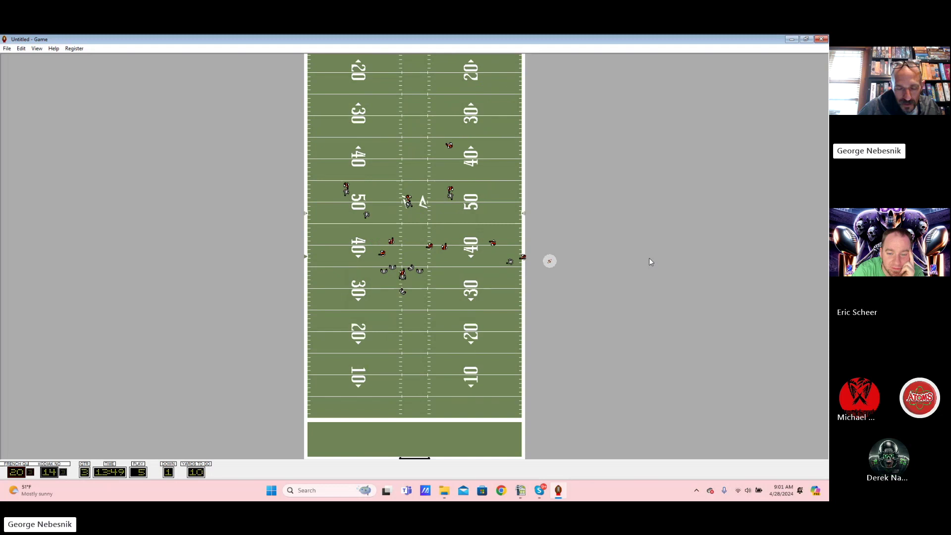
pyautogui.press('Return')
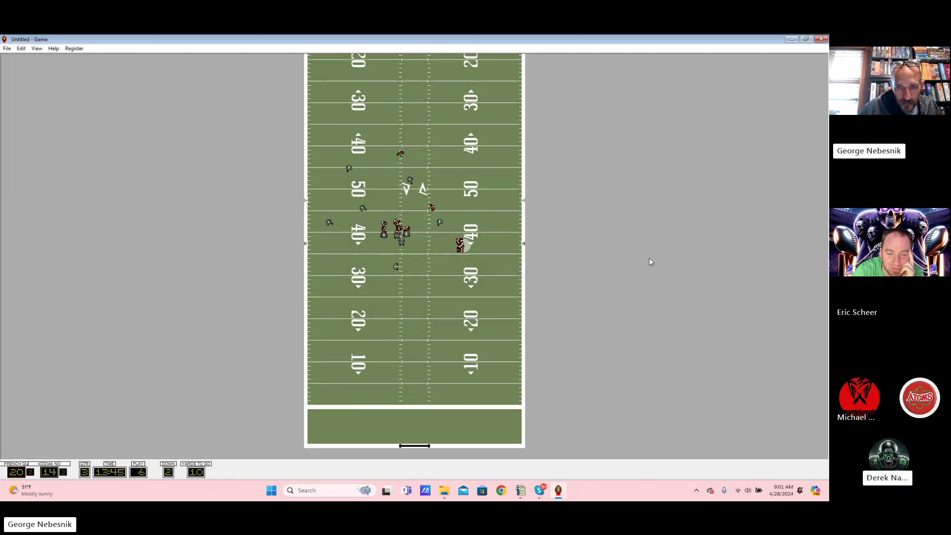
pyautogui.press('Return')
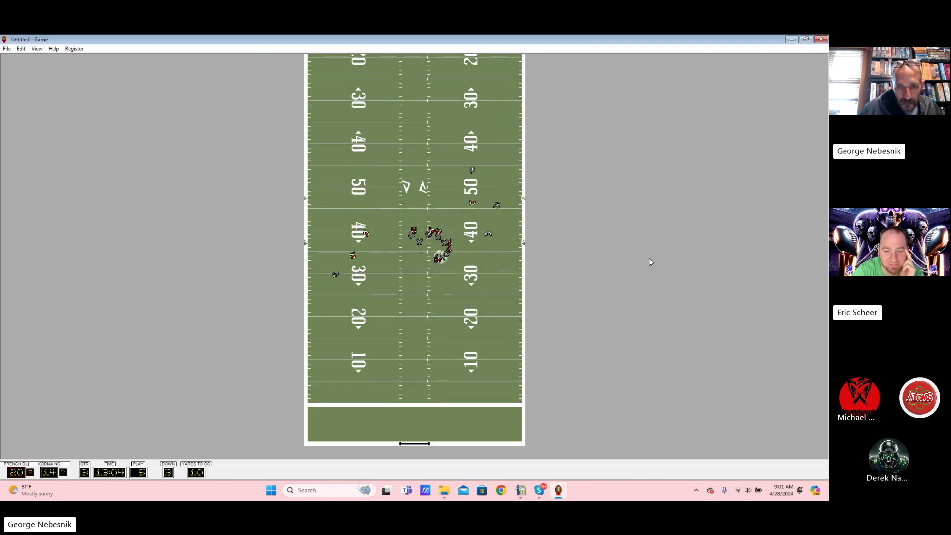
pyautogui.press('Return')
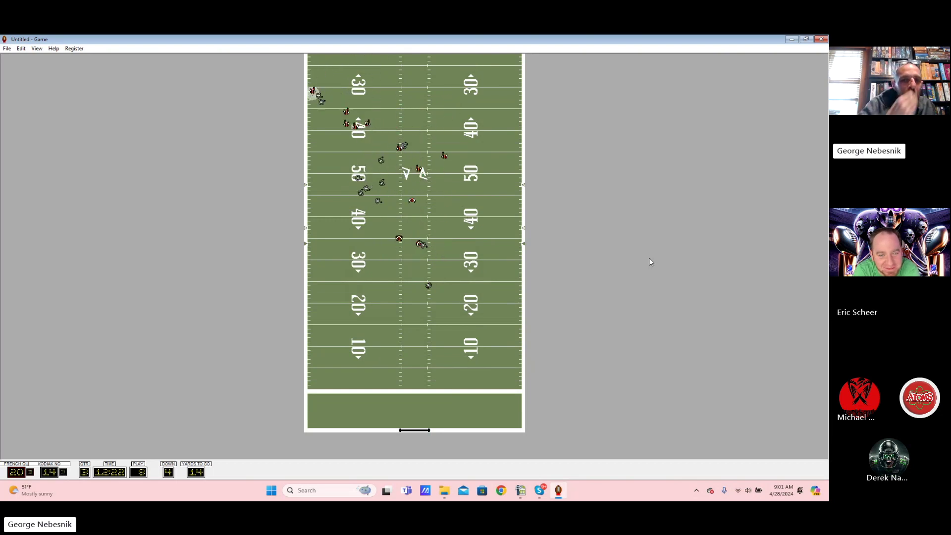
pyautogui.press('Return')
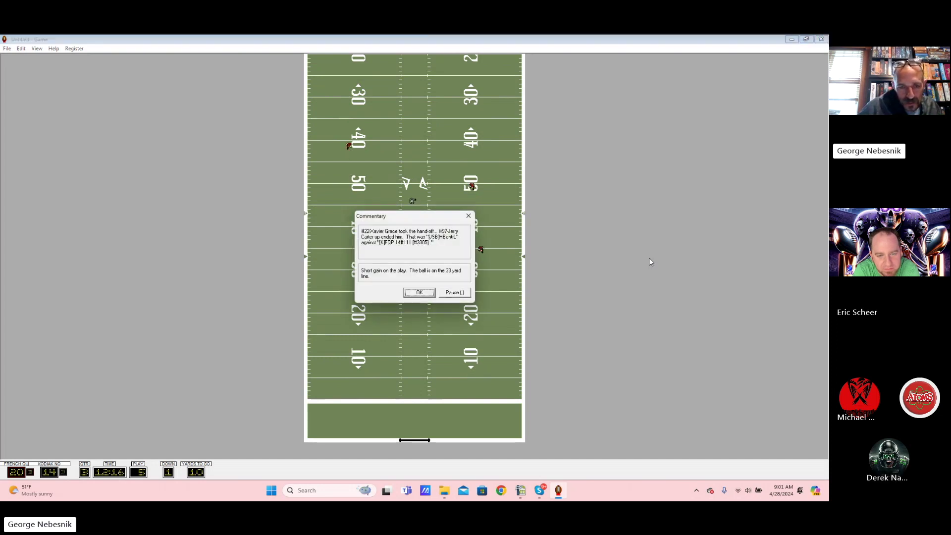
pyautogui.press('Return')
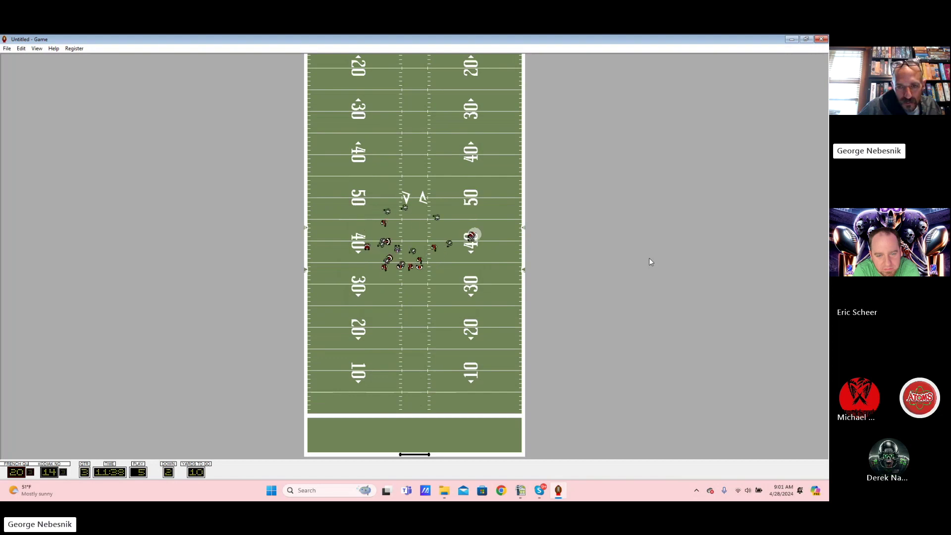
pyautogui.press('Return')
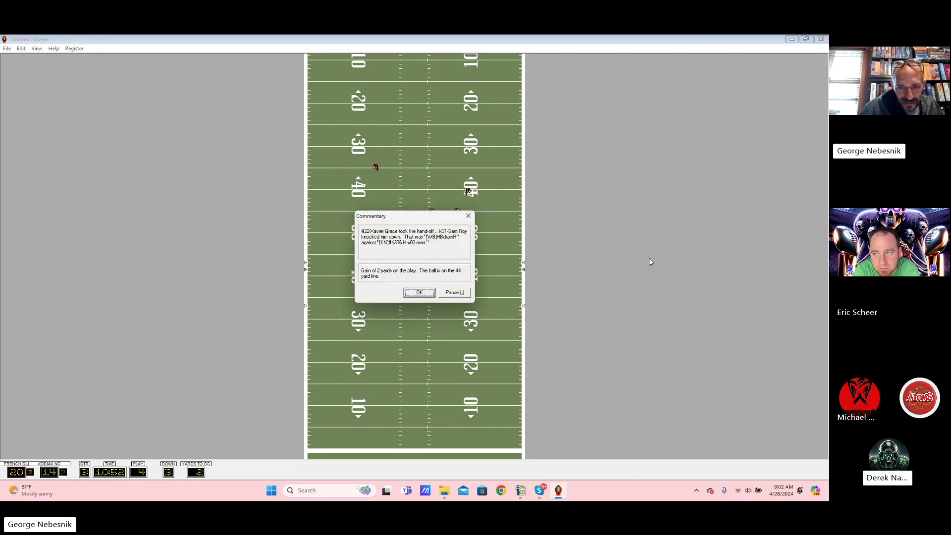
# Step: Run plays through French Quarter's touchdown to 27-14 and Kodiak's punt downed at the 12
pyautogui.press('Return')
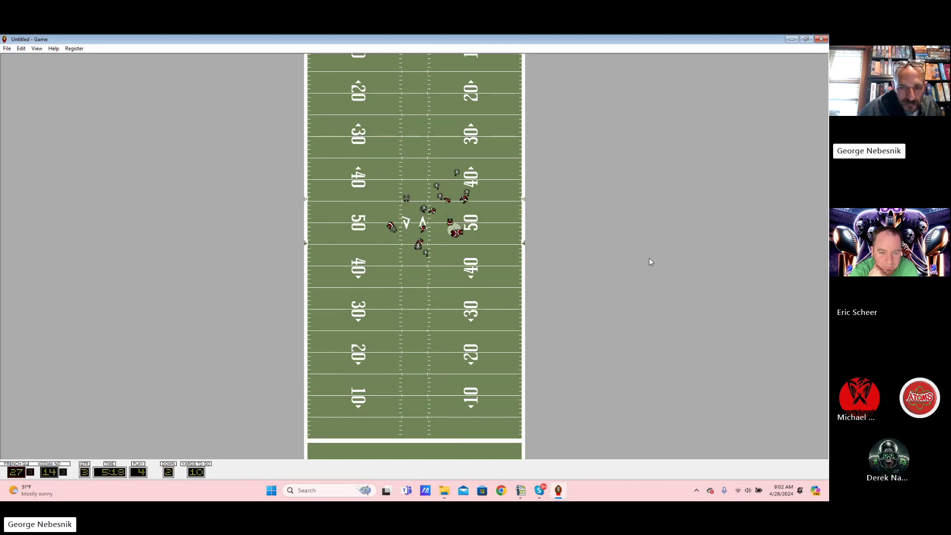
pyautogui.press('Return')
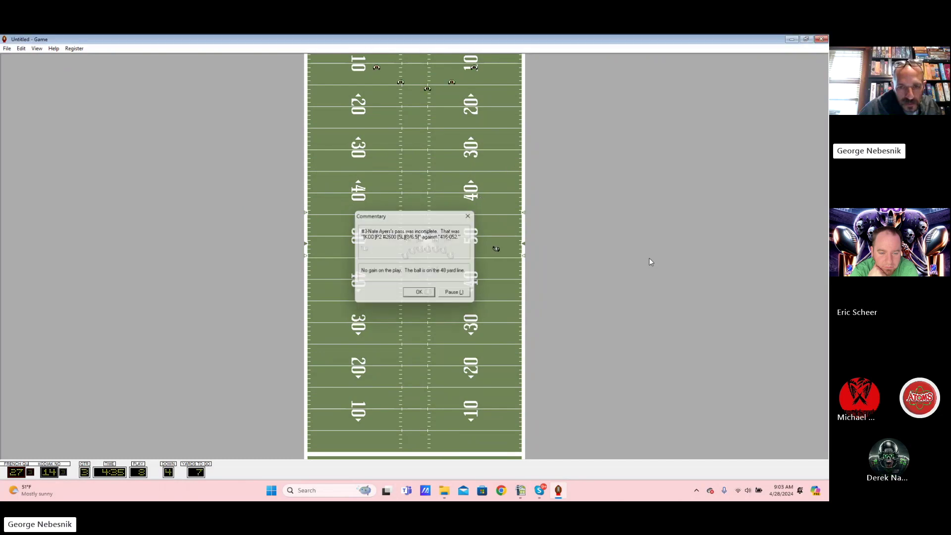
pyautogui.press('Return')
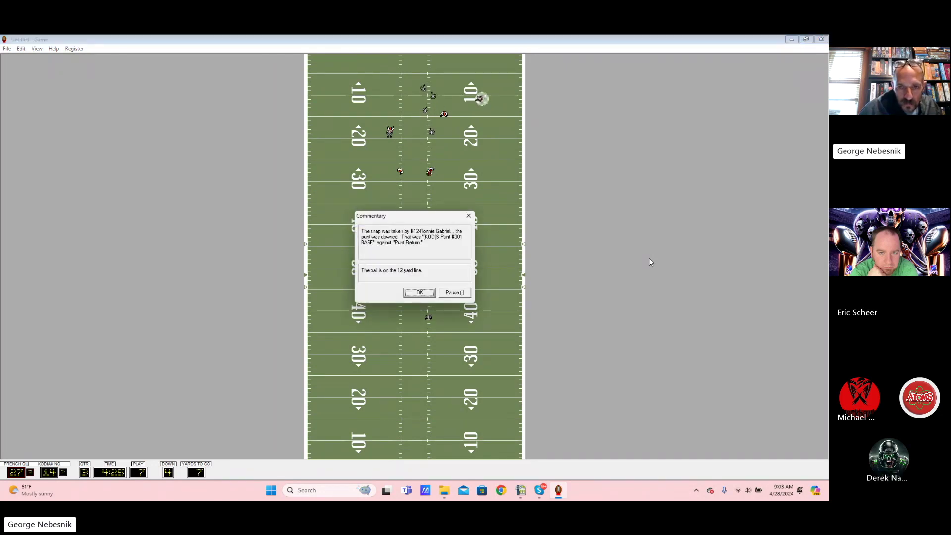
pyautogui.press('Return')
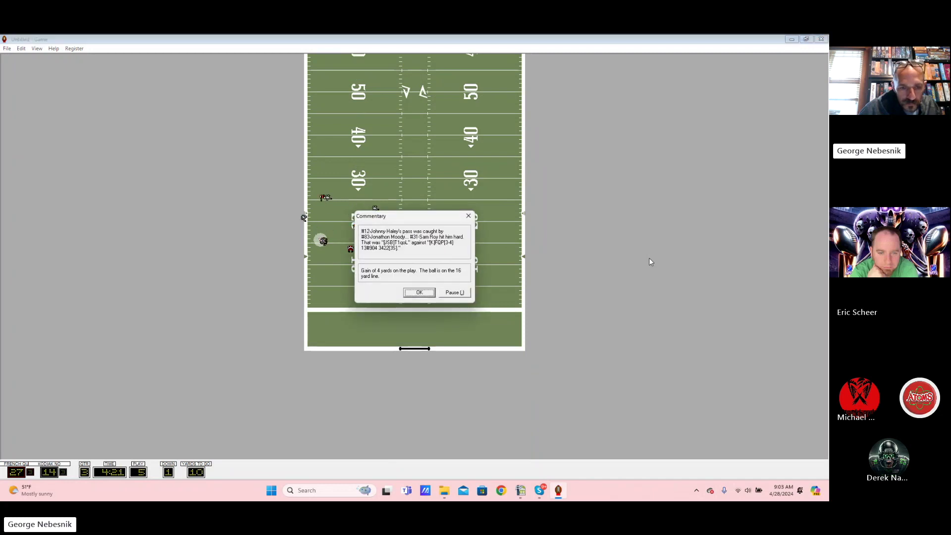
# Step: Run the remaining third-quarter plays until statistics appear with French Quarter up 27-14
pyautogui.press('Return')
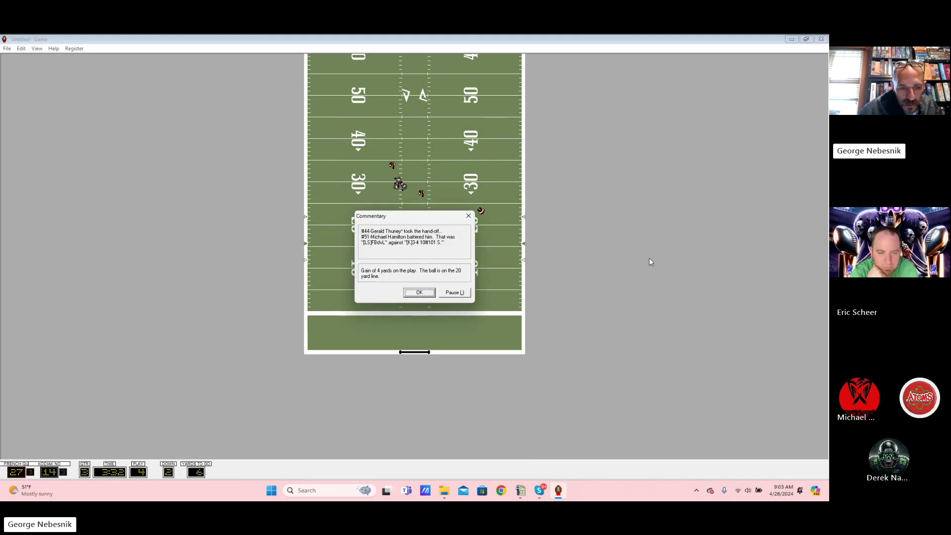
pyautogui.press('Return')
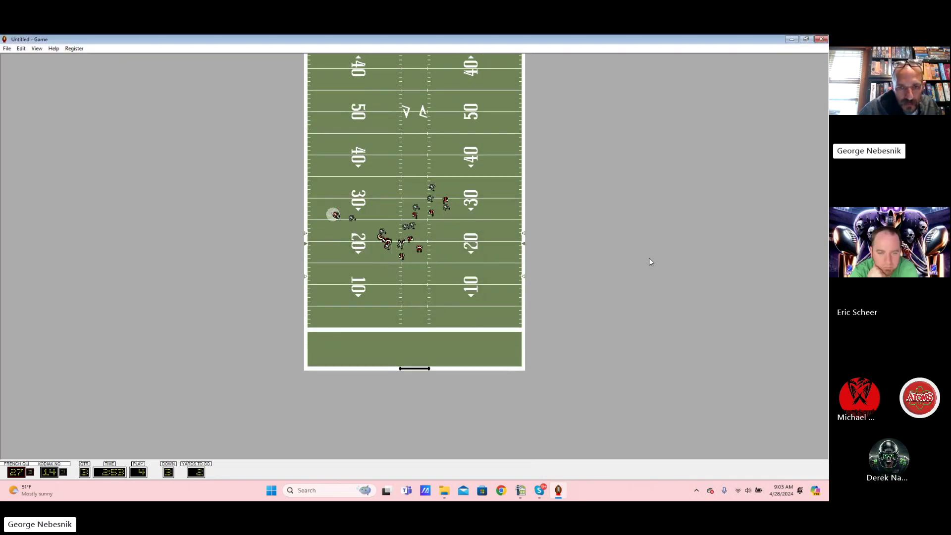
pyautogui.press('Return')
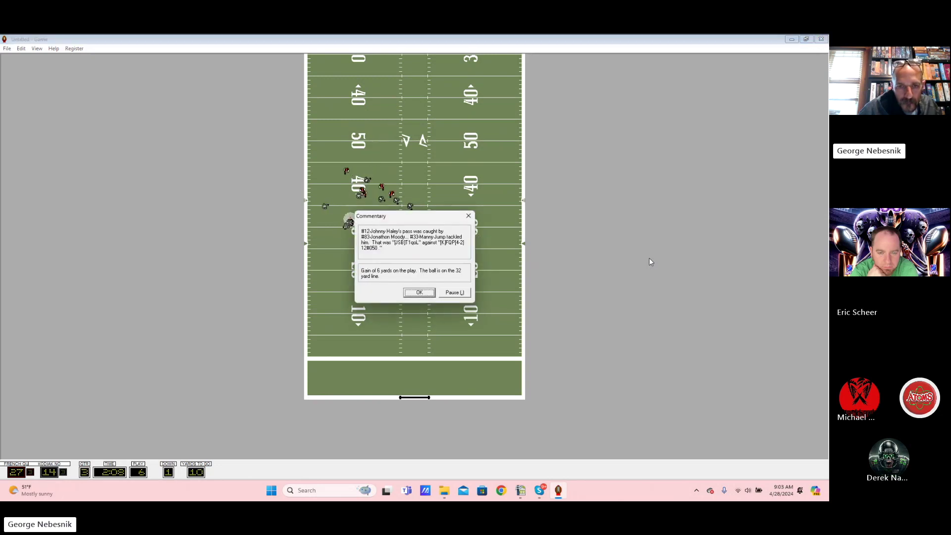
pyautogui.press('Return')
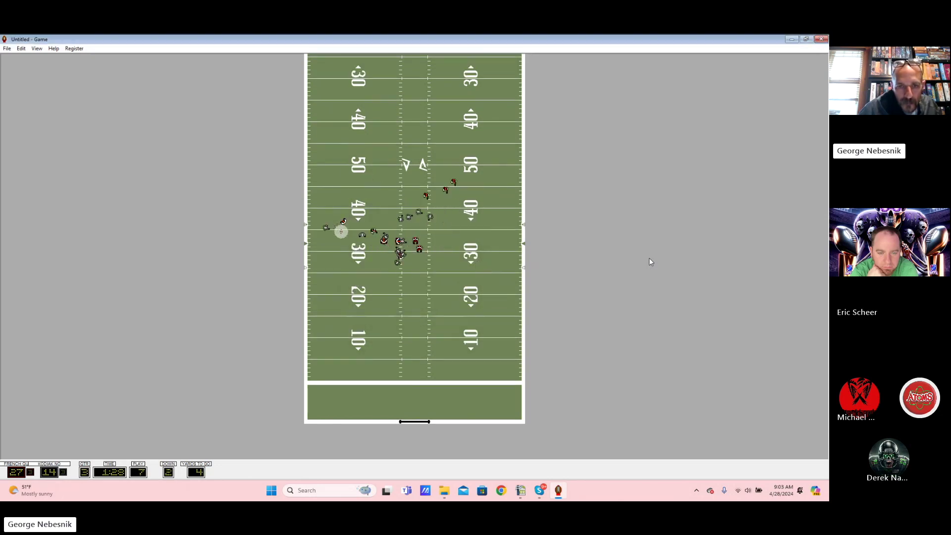
pyautogui.press('Return')
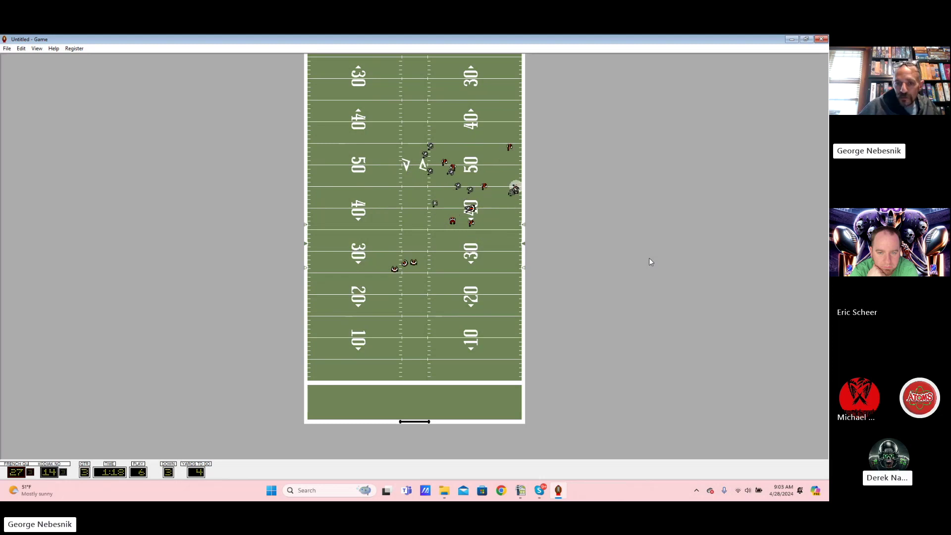
pyautogui.press('Return')
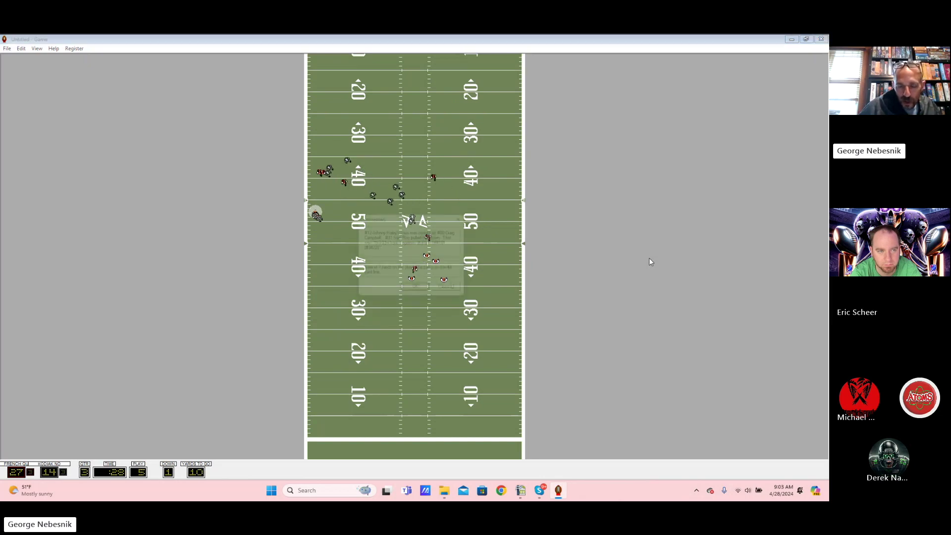
pyautogui.press('Return')
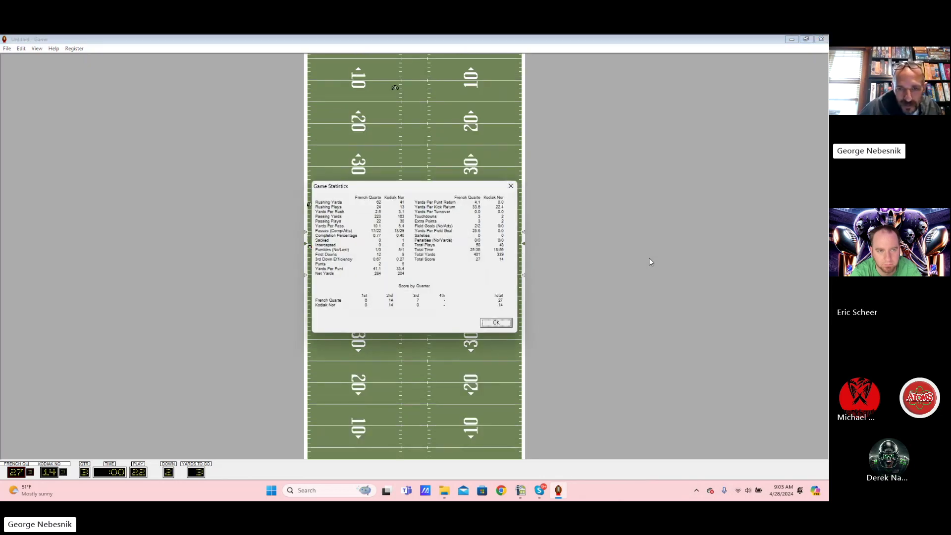
# Step: Close the statistics and run fourth-quarter plays through French Quarter's field goal to 30-14
pyautogui.press('Return')
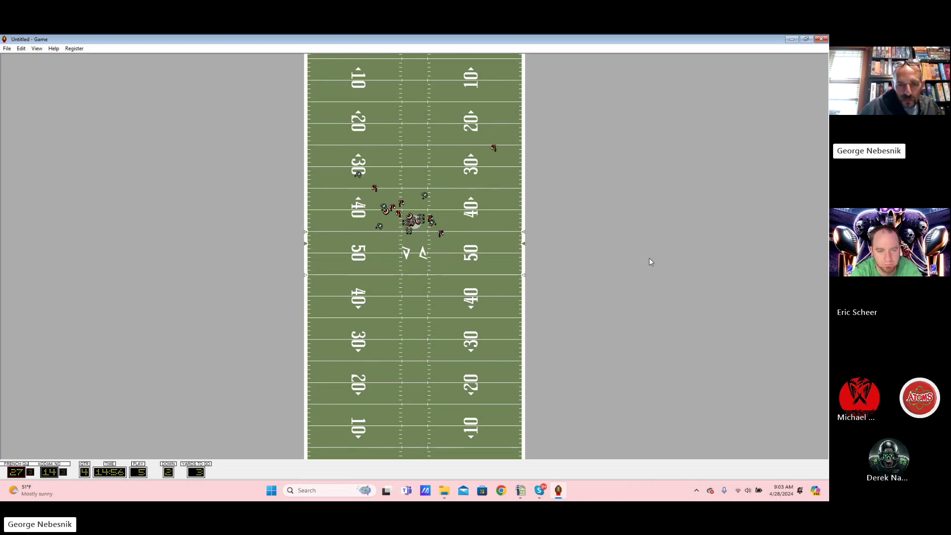
pyautogui.press('Return')
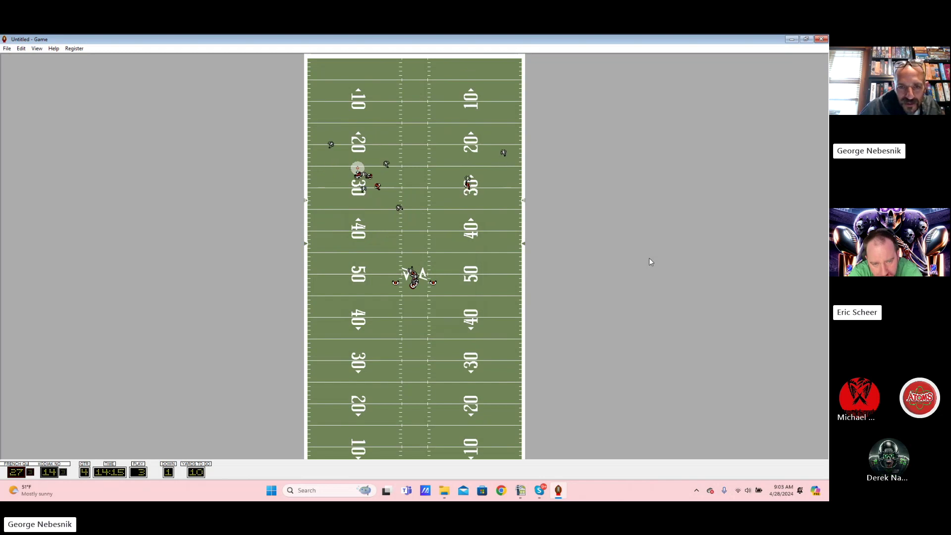
pyautogui.press('Return')
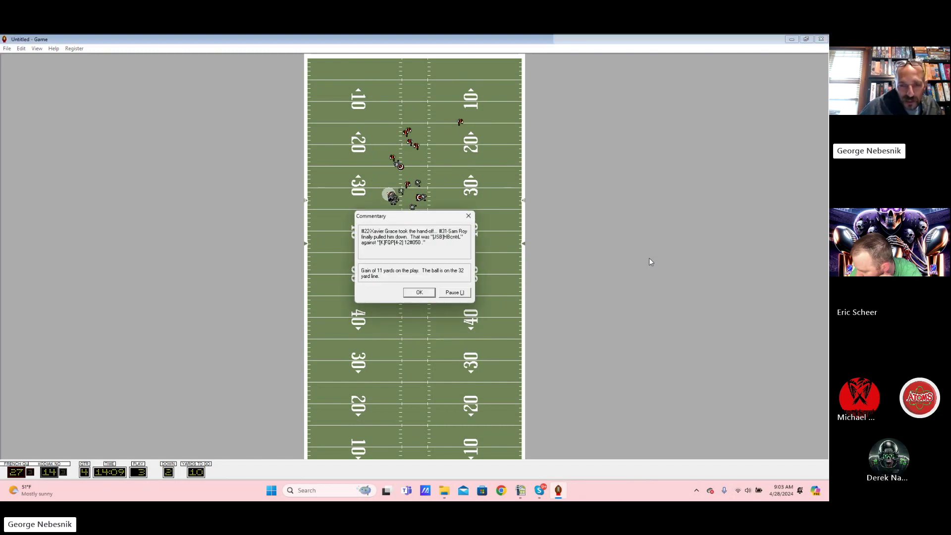
pyautogui.press('Return')
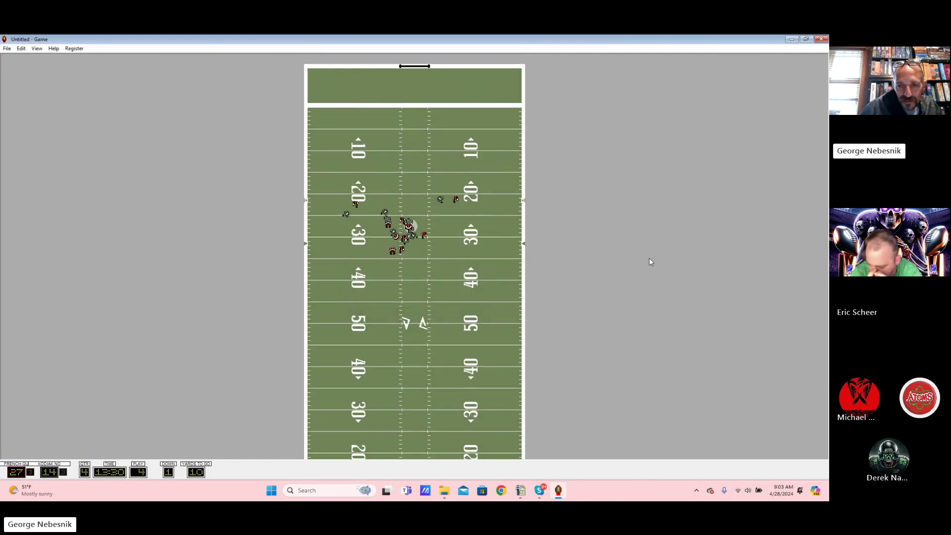
pyautogui.press('Return')
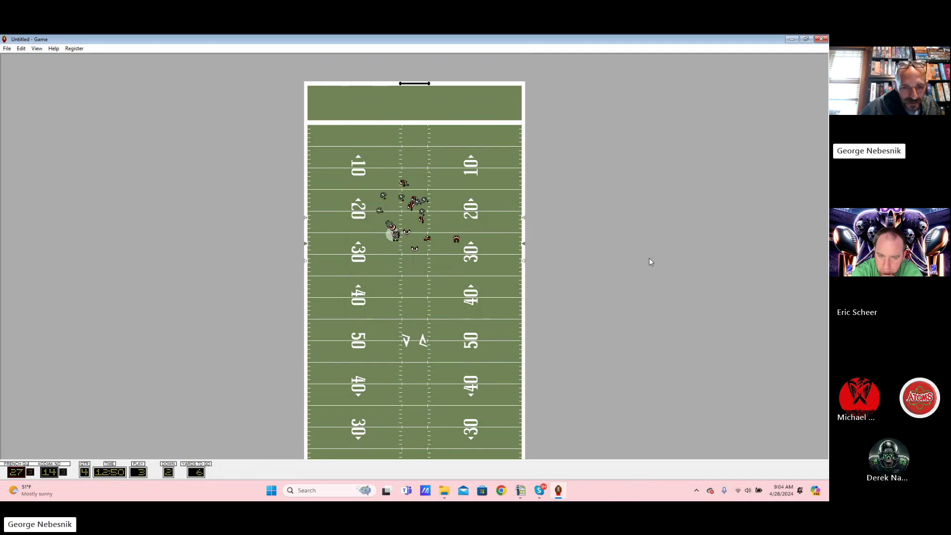
pyautogui.press('Return')
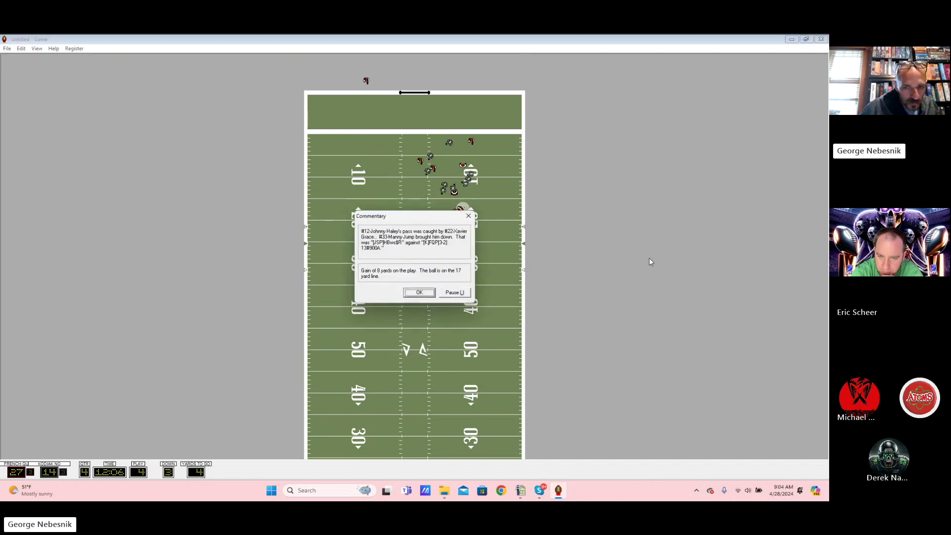
pyautogui.press('Return')
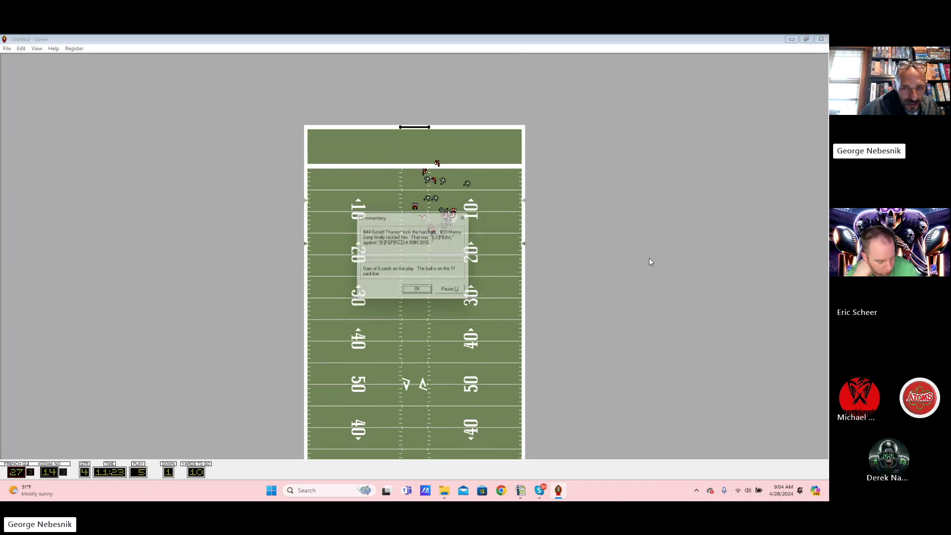
pyautogui.press('Return')
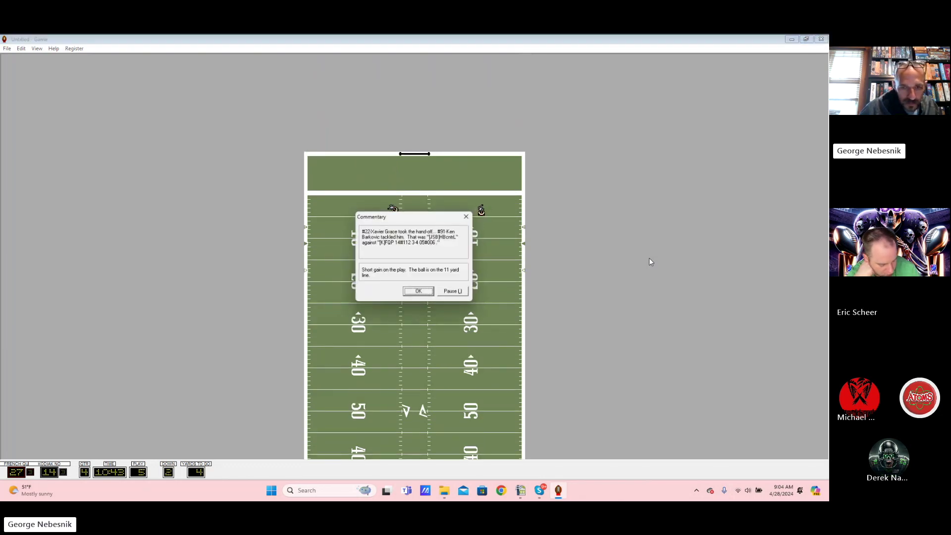
pyautogui.press('Return')
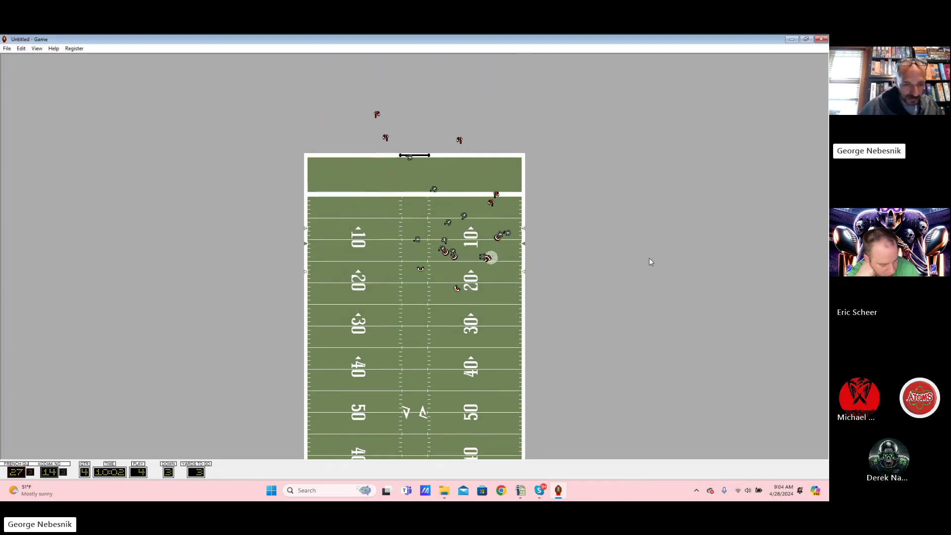
pyautogui.press('Return')
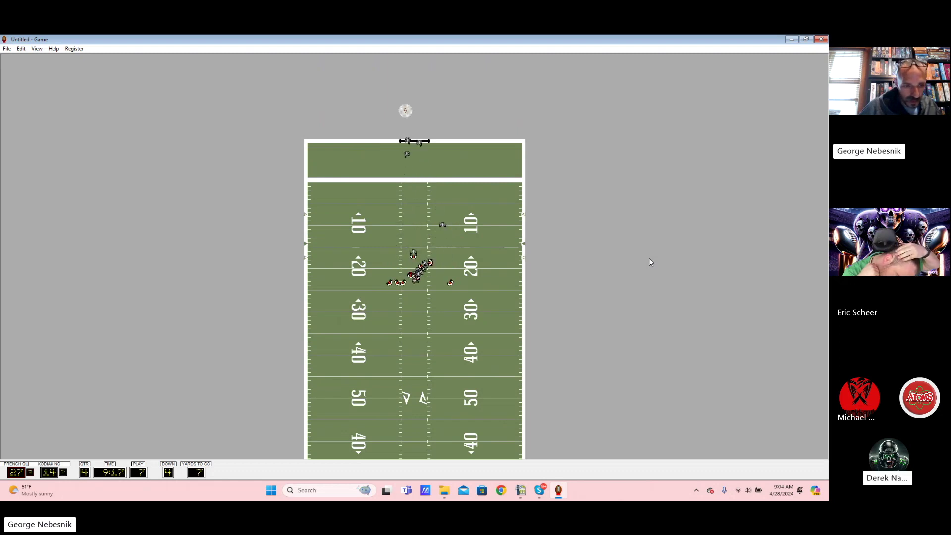
pyautogui.press('Return')
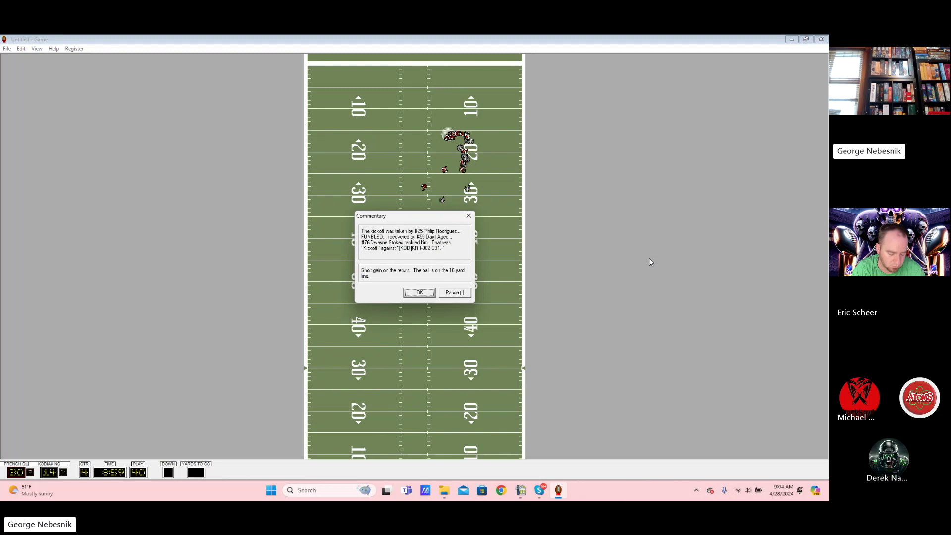
# Step: Run fourth-quarter plays until Nate Ayers' pass is intercepted and returned to the 40
pyautogui.press('Return')
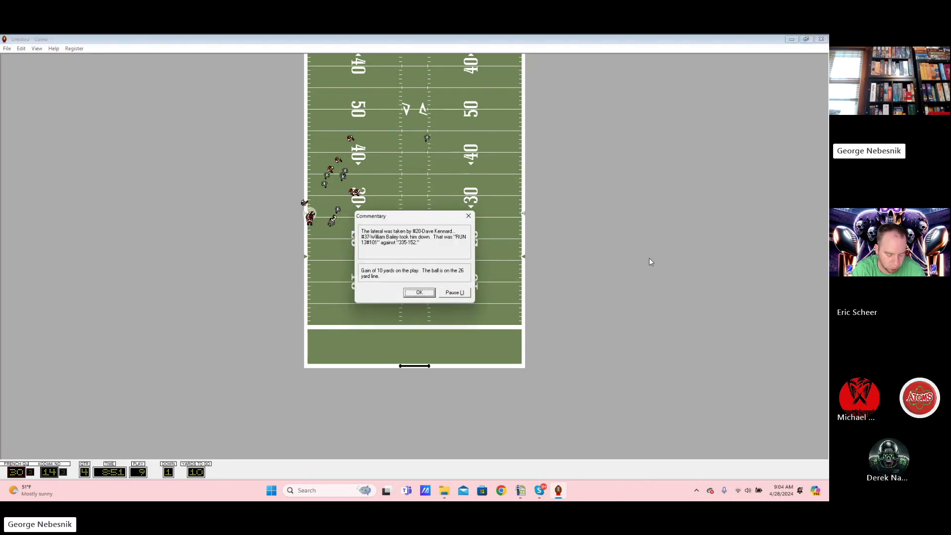
pyautogui.press('Return')
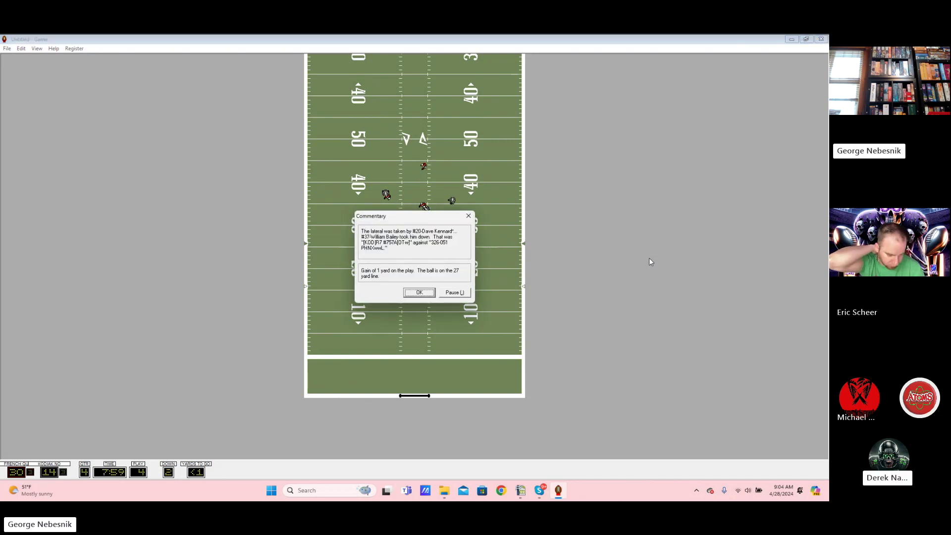
pyautogui.press('Return')
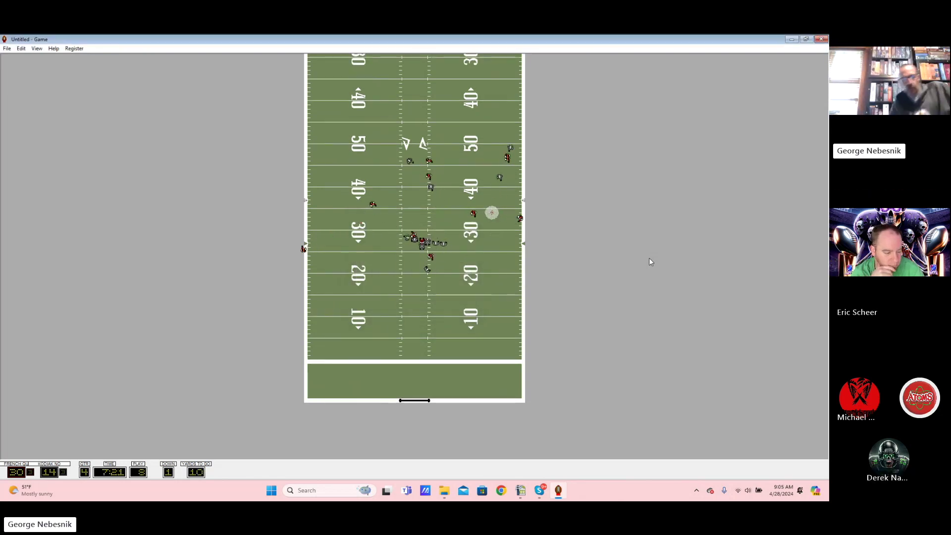
pyautogui.press('Return')
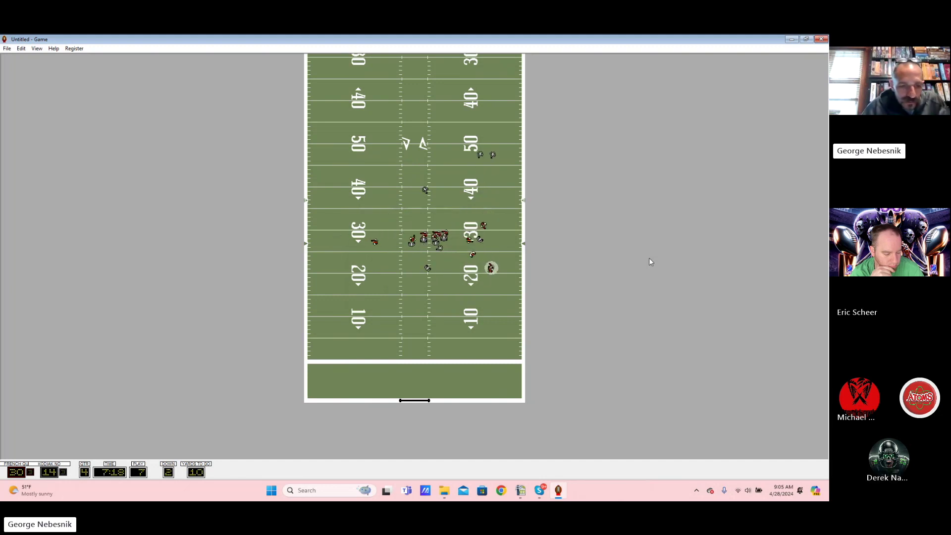
pyautogui.press('Return')
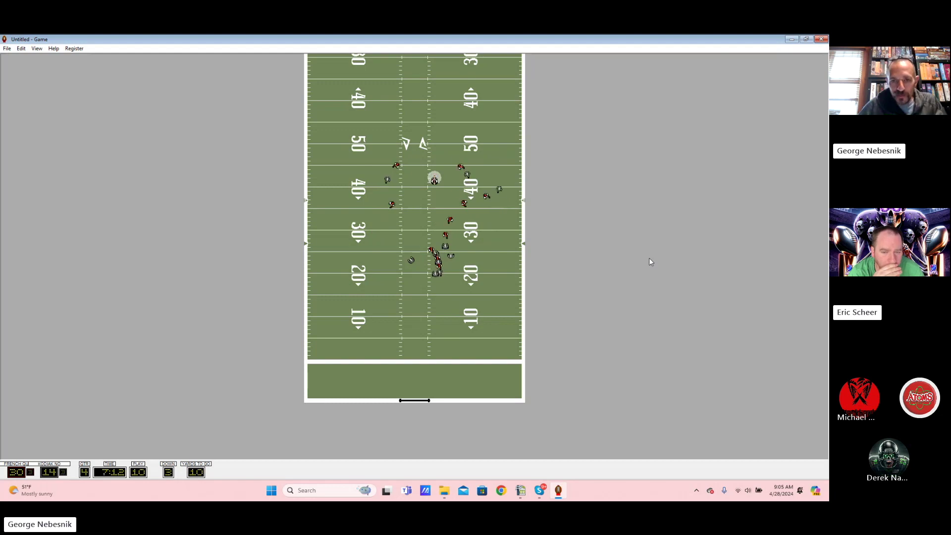
pyautogui.press('Return')
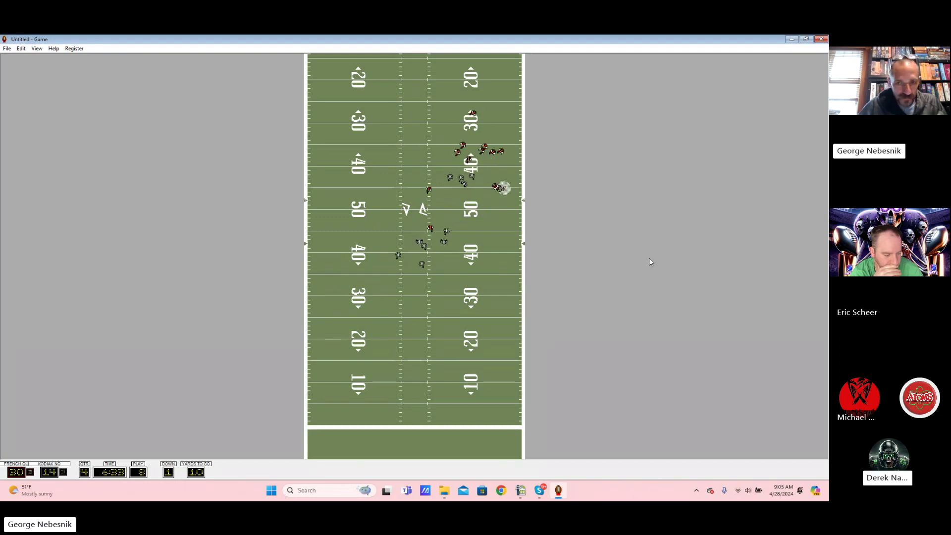
pyautogui.press('Return')
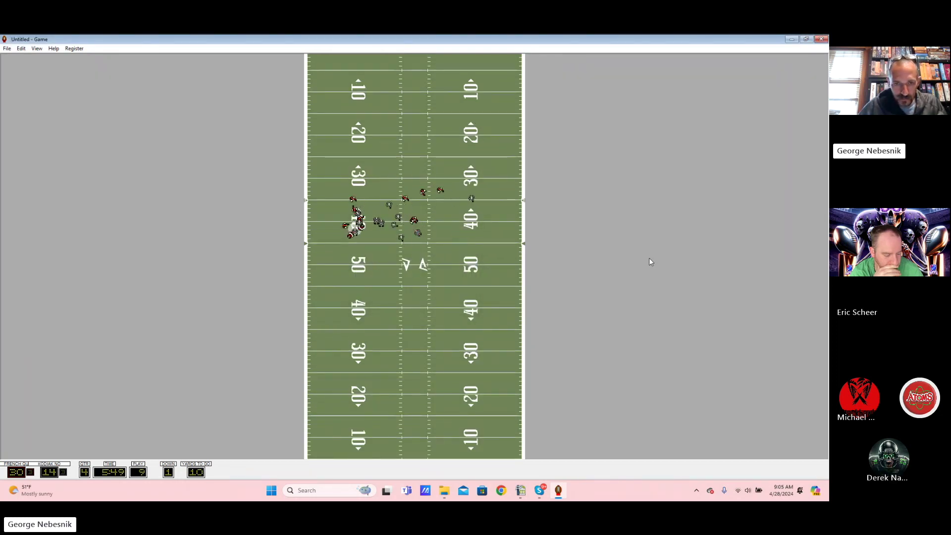
pyautogui.press('Return')
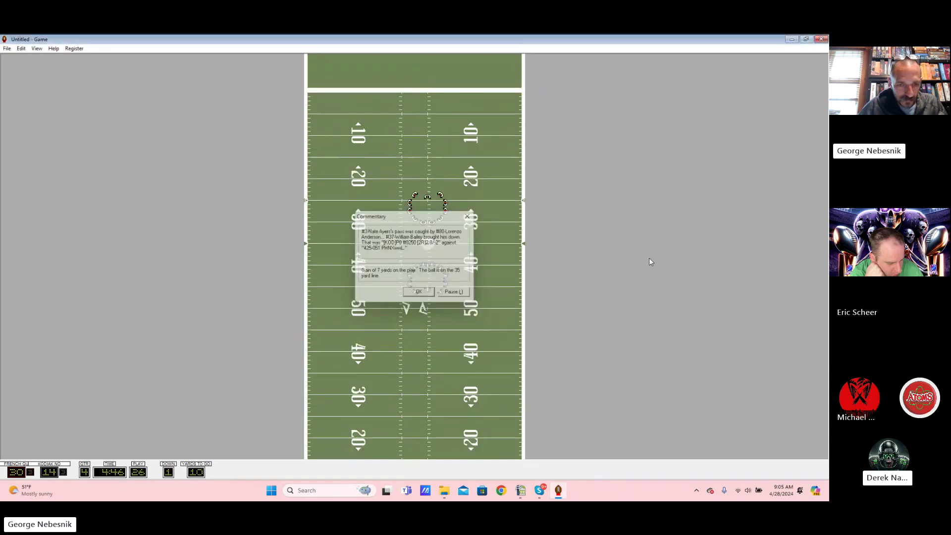
pyautogui.press('Return')
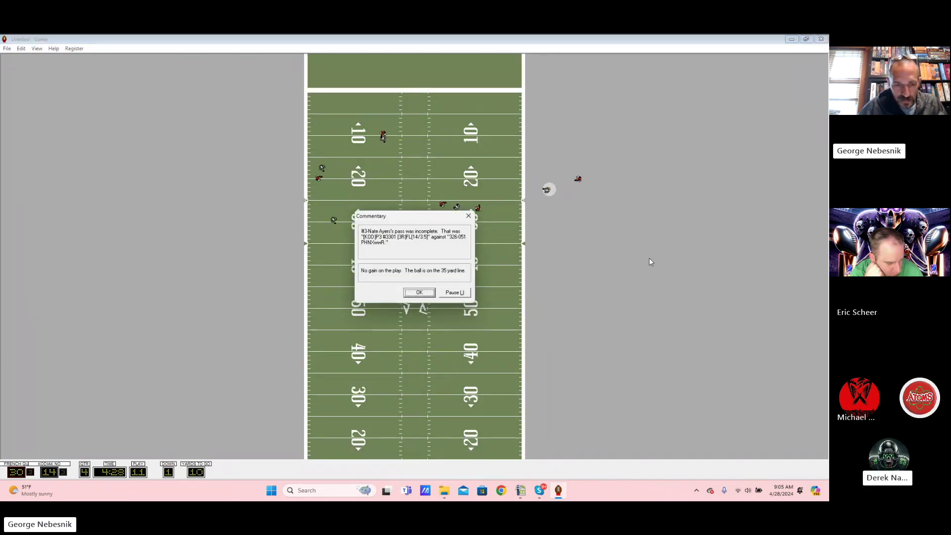
pyautogui.press('Return')
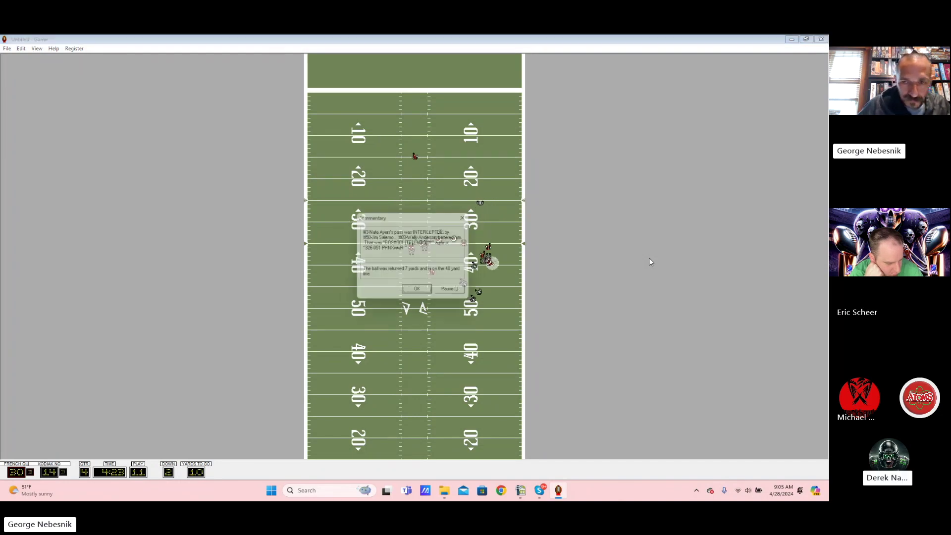
# Step: Run plays after the interception through the two-minutes-left warning
pyautogui.press('Return')
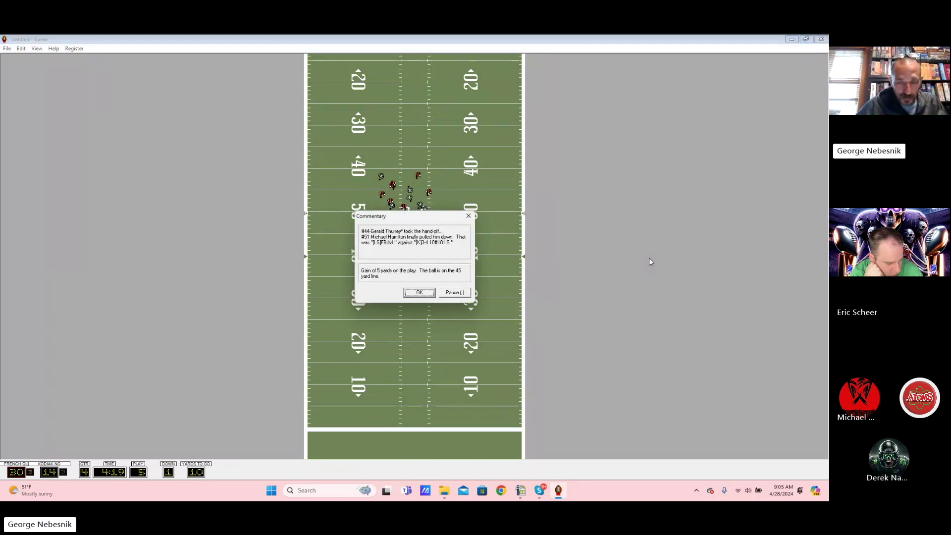
pyautogui.press('Return')
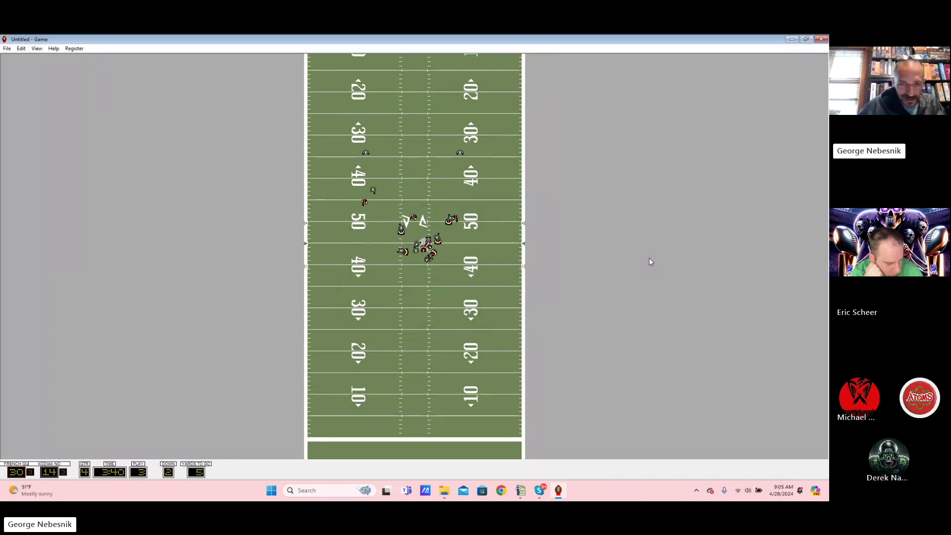
pyautogui.press('Return')
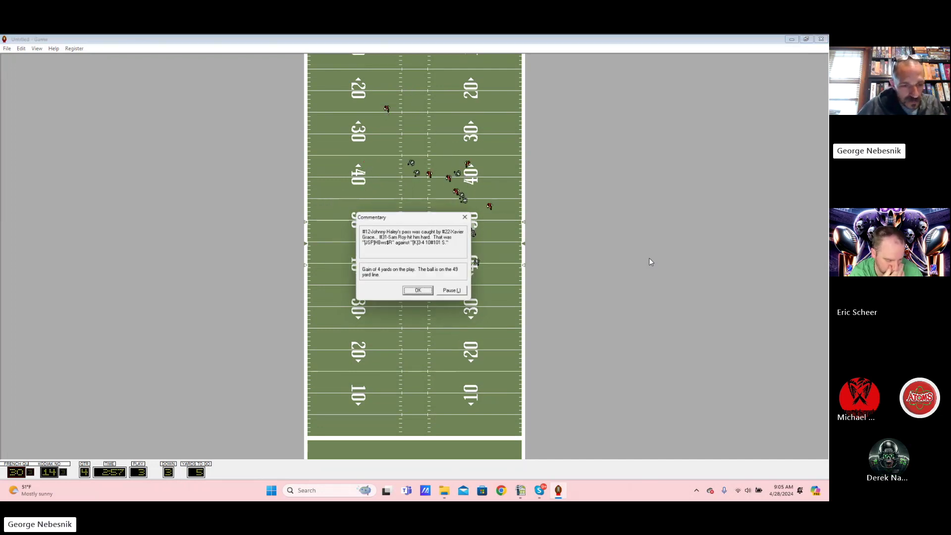
pyautogui.press('Return')
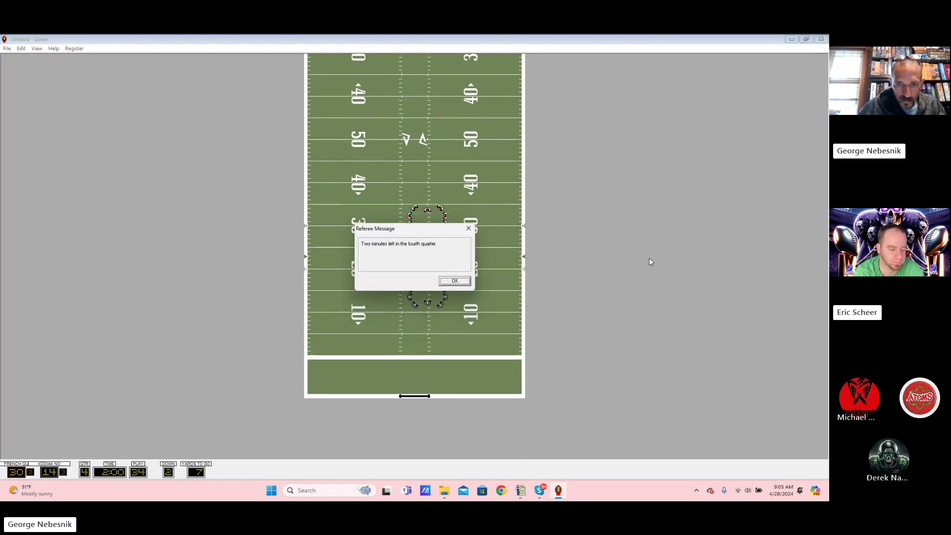
pyautogui.press('Return')
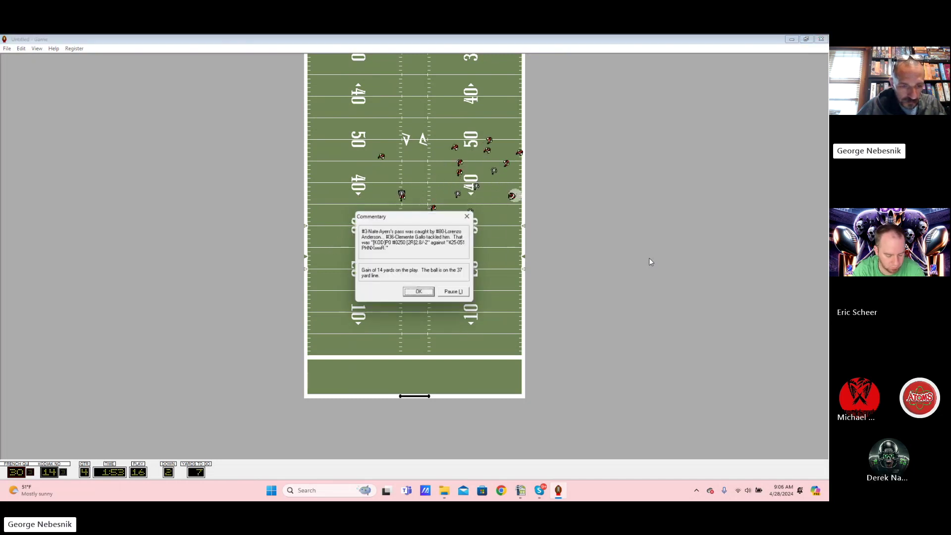
# Step: Play out the final minutes, including a missed field goal and a timeout, to the 30-14 final statistics
pyautogui.press('Return')
pyautogui.press('Return')
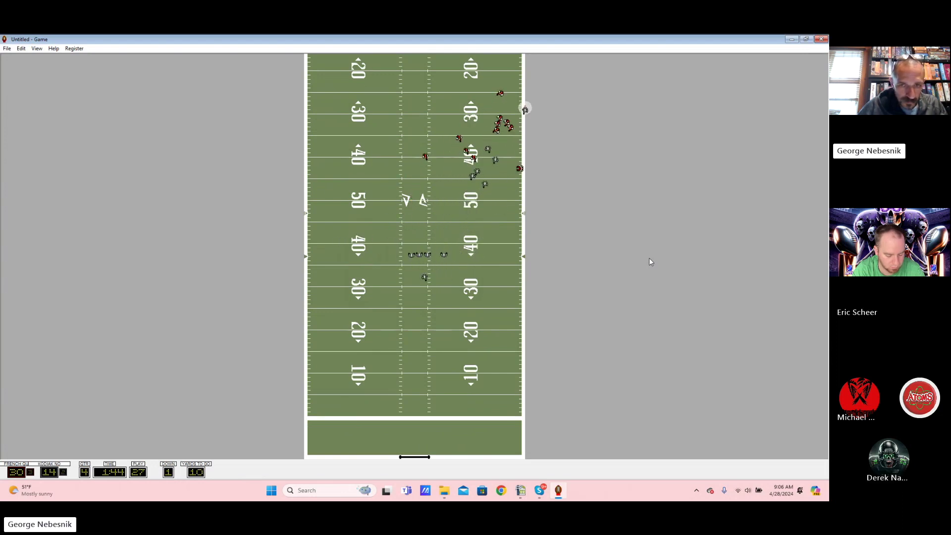
pyautogui.press('Return')
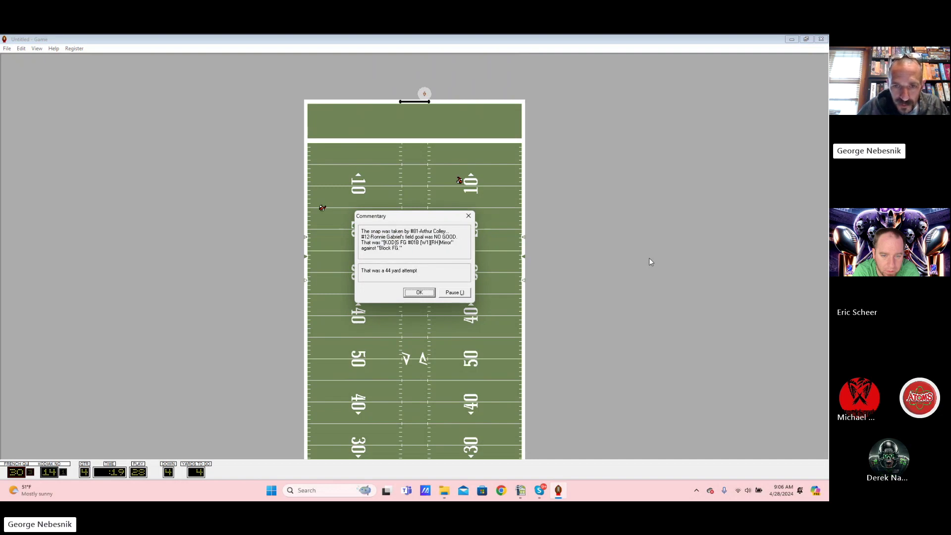
pyautogui.press('Return')
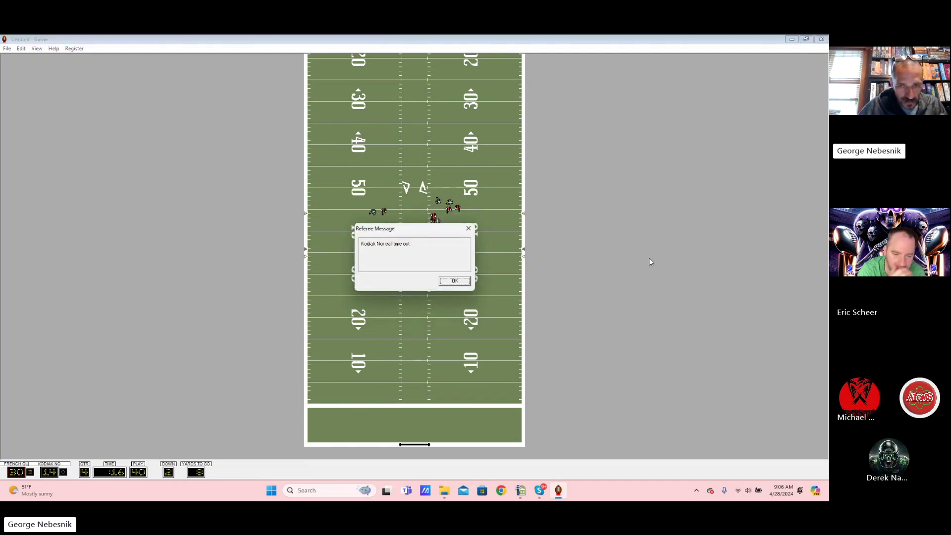
pyautogui.press('Return')
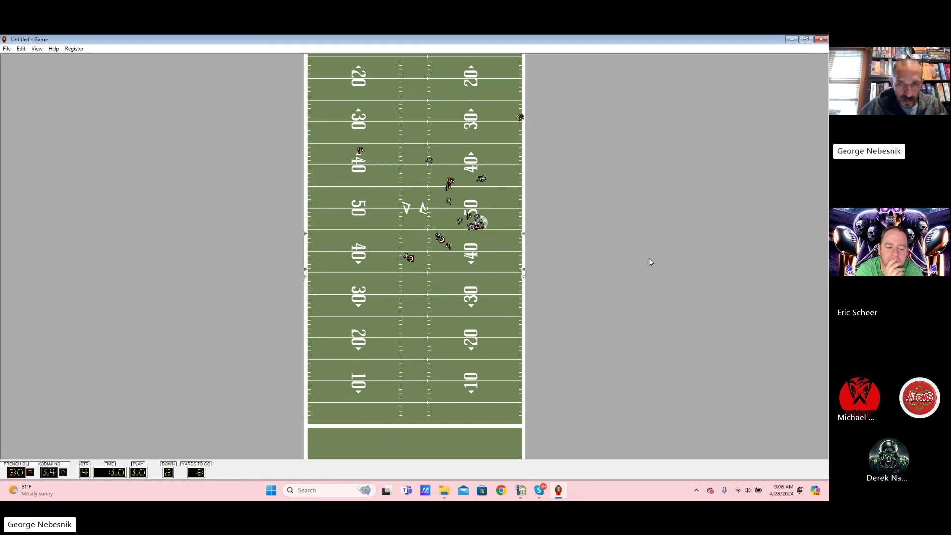
pyautogui.press('Return')
pyautogui.press('Return')
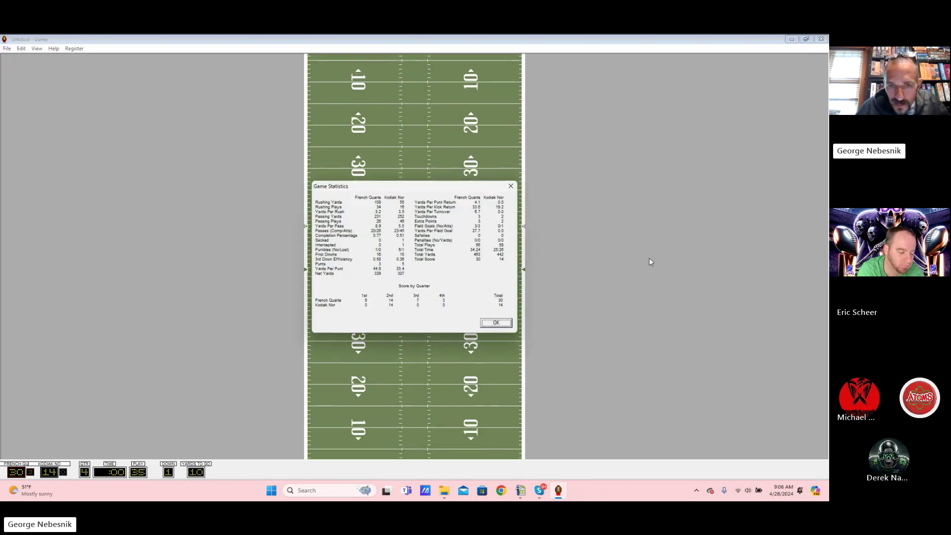
pyautogui.press('Return')
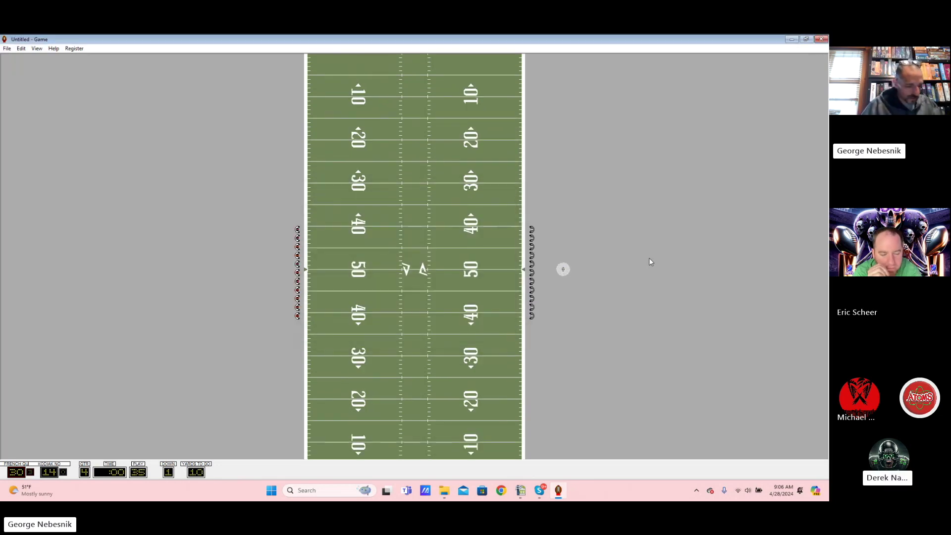